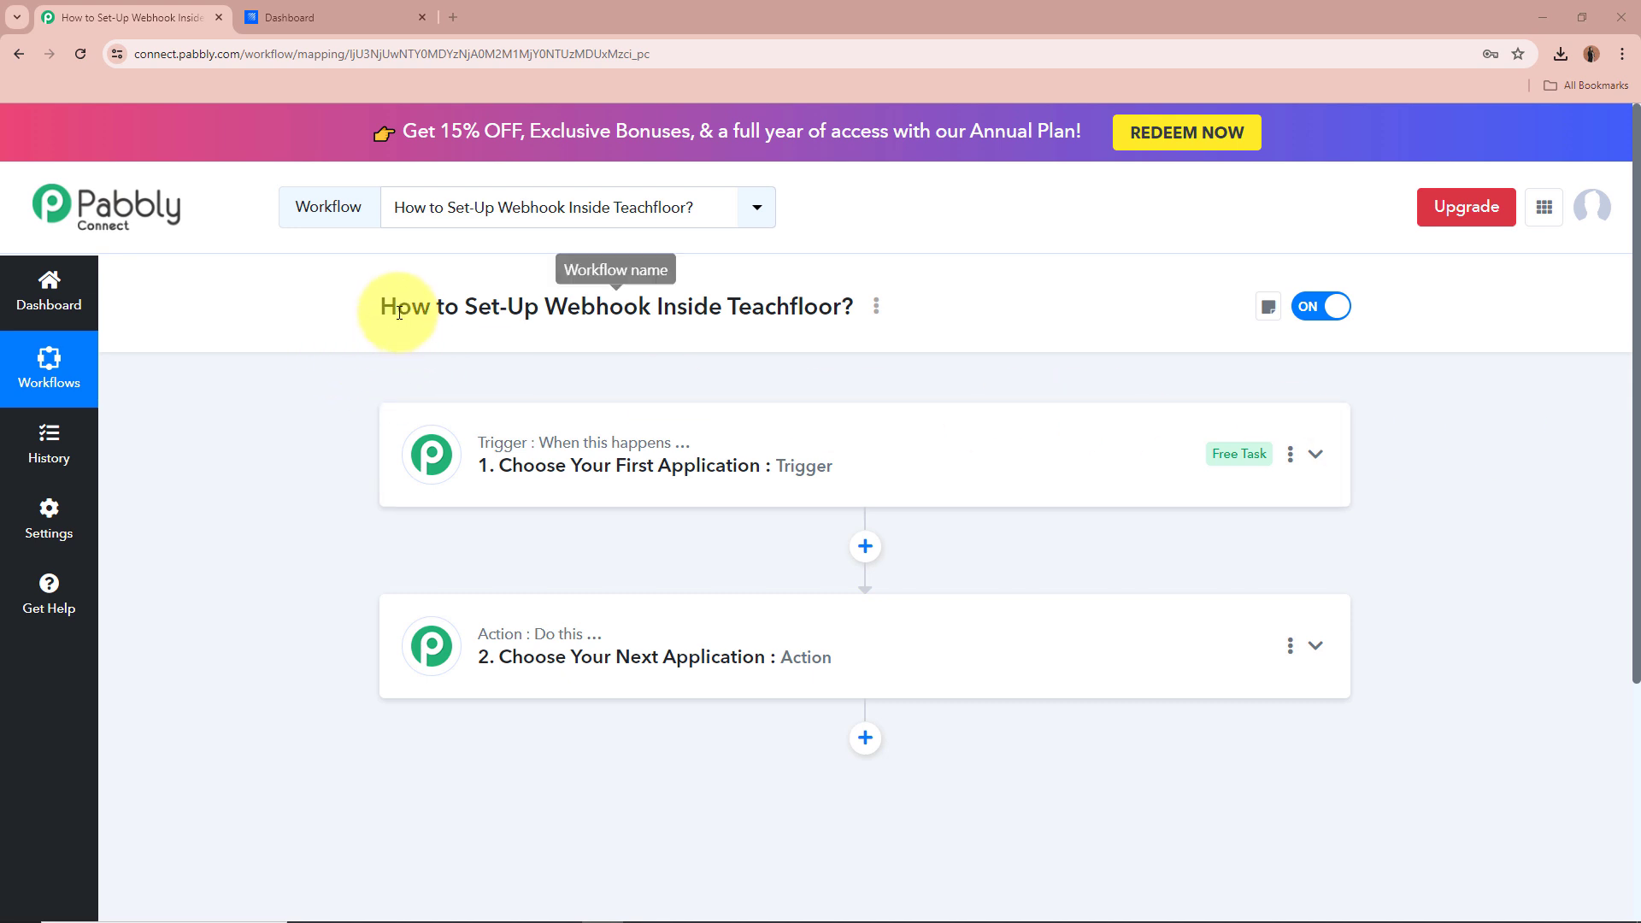
Choose Teachfloor as the trigger application of the webhook workflow.
{"action": "left_click_drag", "start_coordinate": [382, 308], "coordinate": [861, 318]}
{"action": "left_click", "coordinate": [795, 334]}
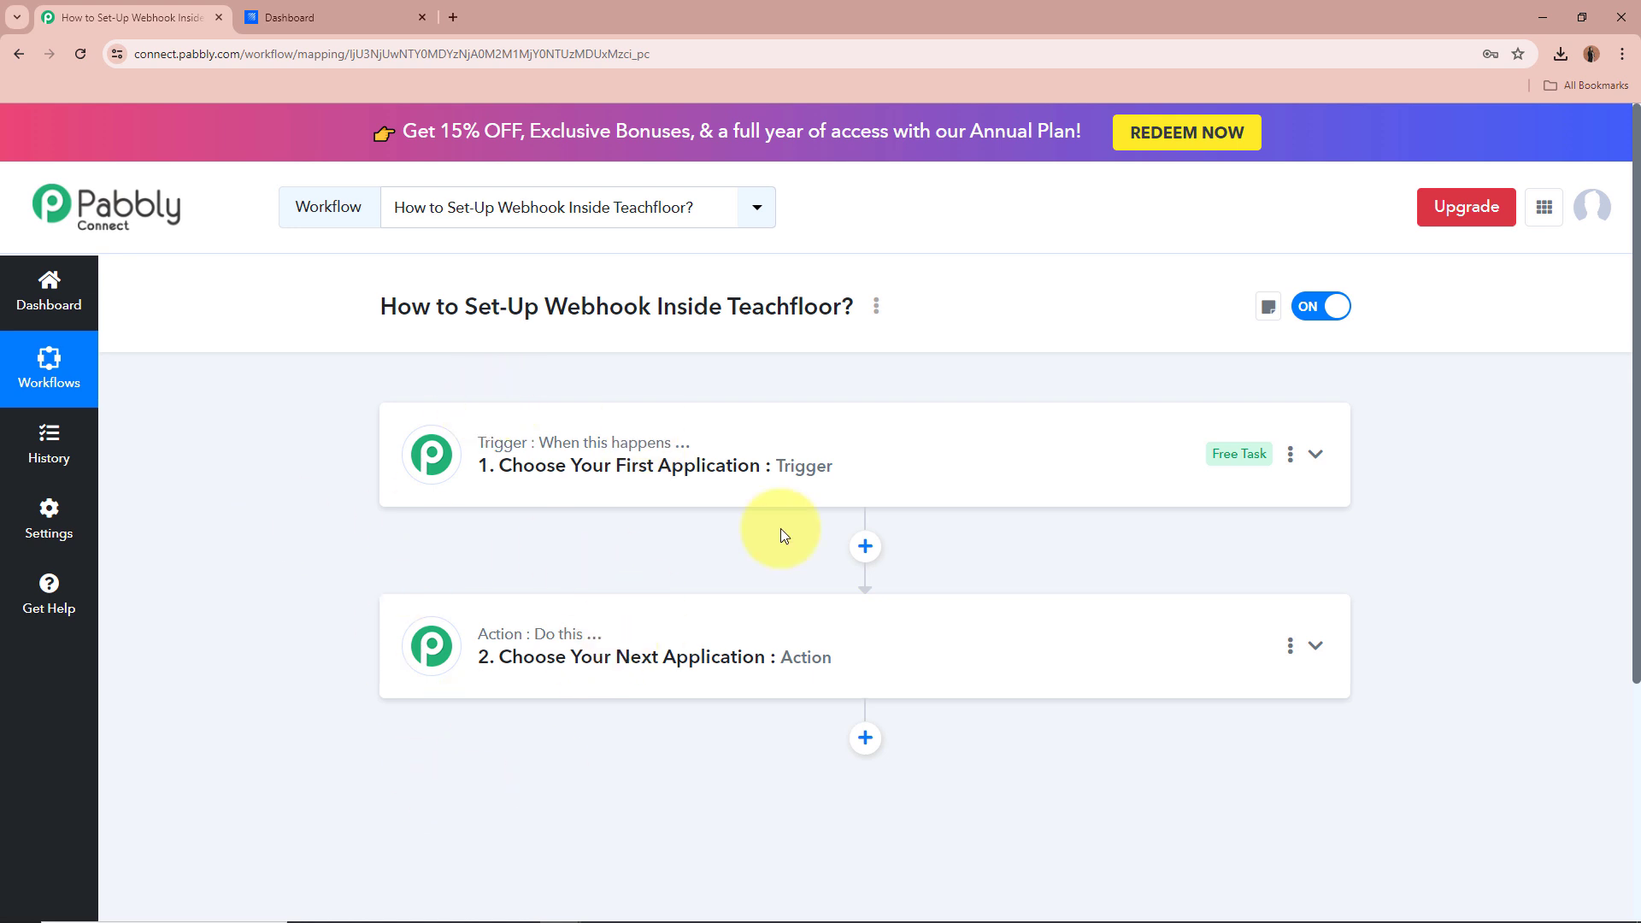
{"action": "left_click", "coordinate": [1316, 454]}
{"action": "left_click", "coordinate": [835, 567]}
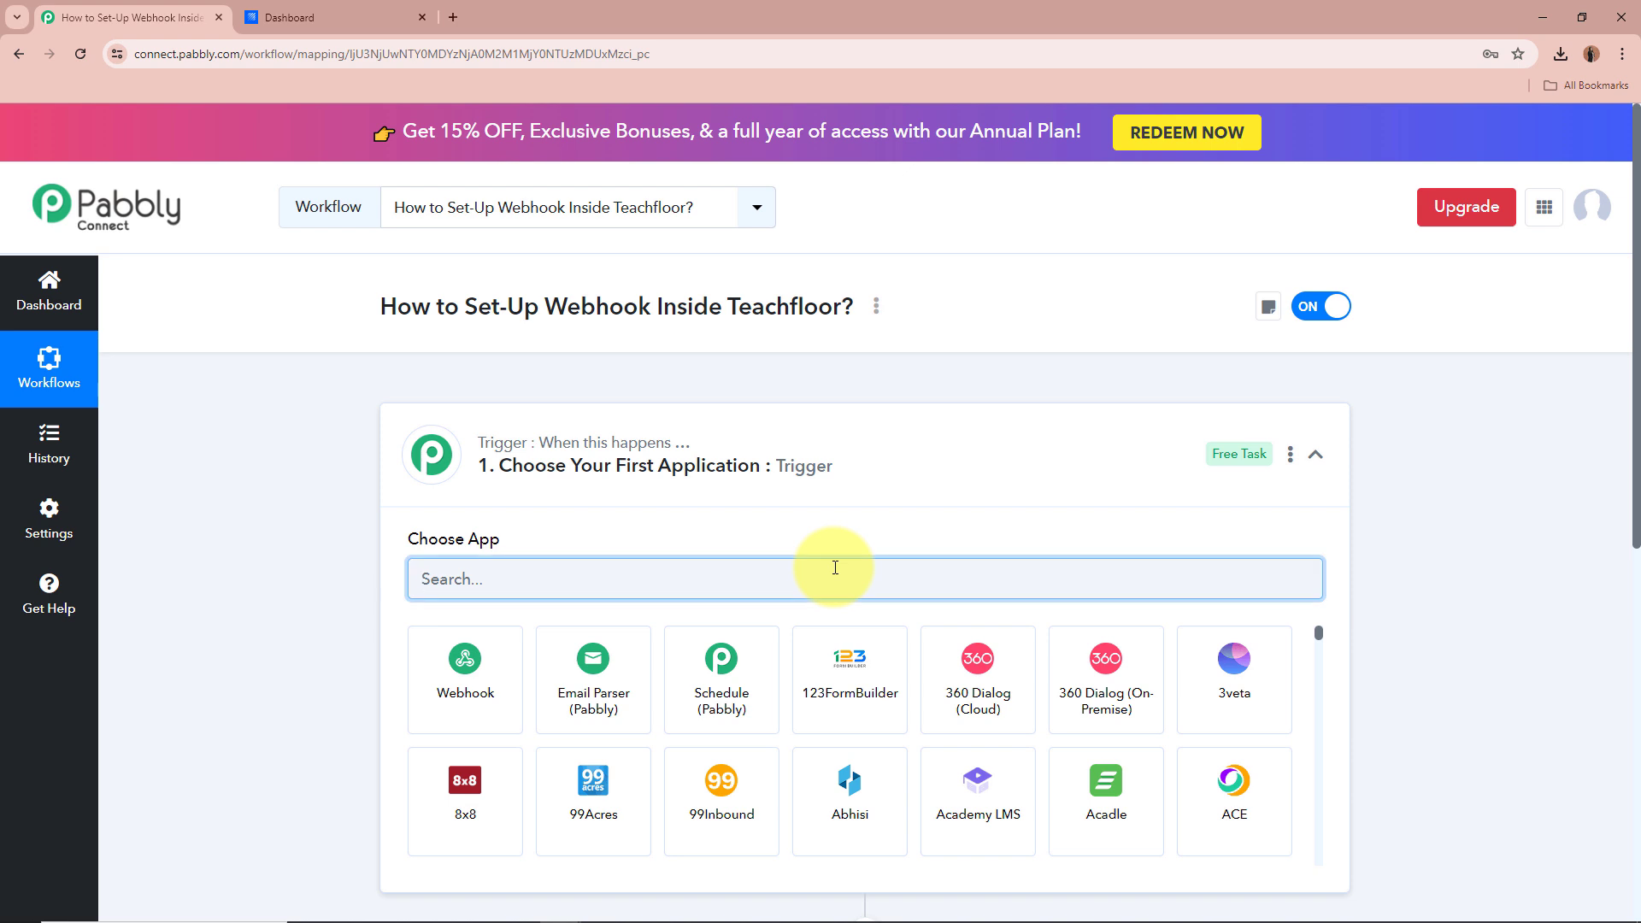
{"action": "type", "text": "Teac"}
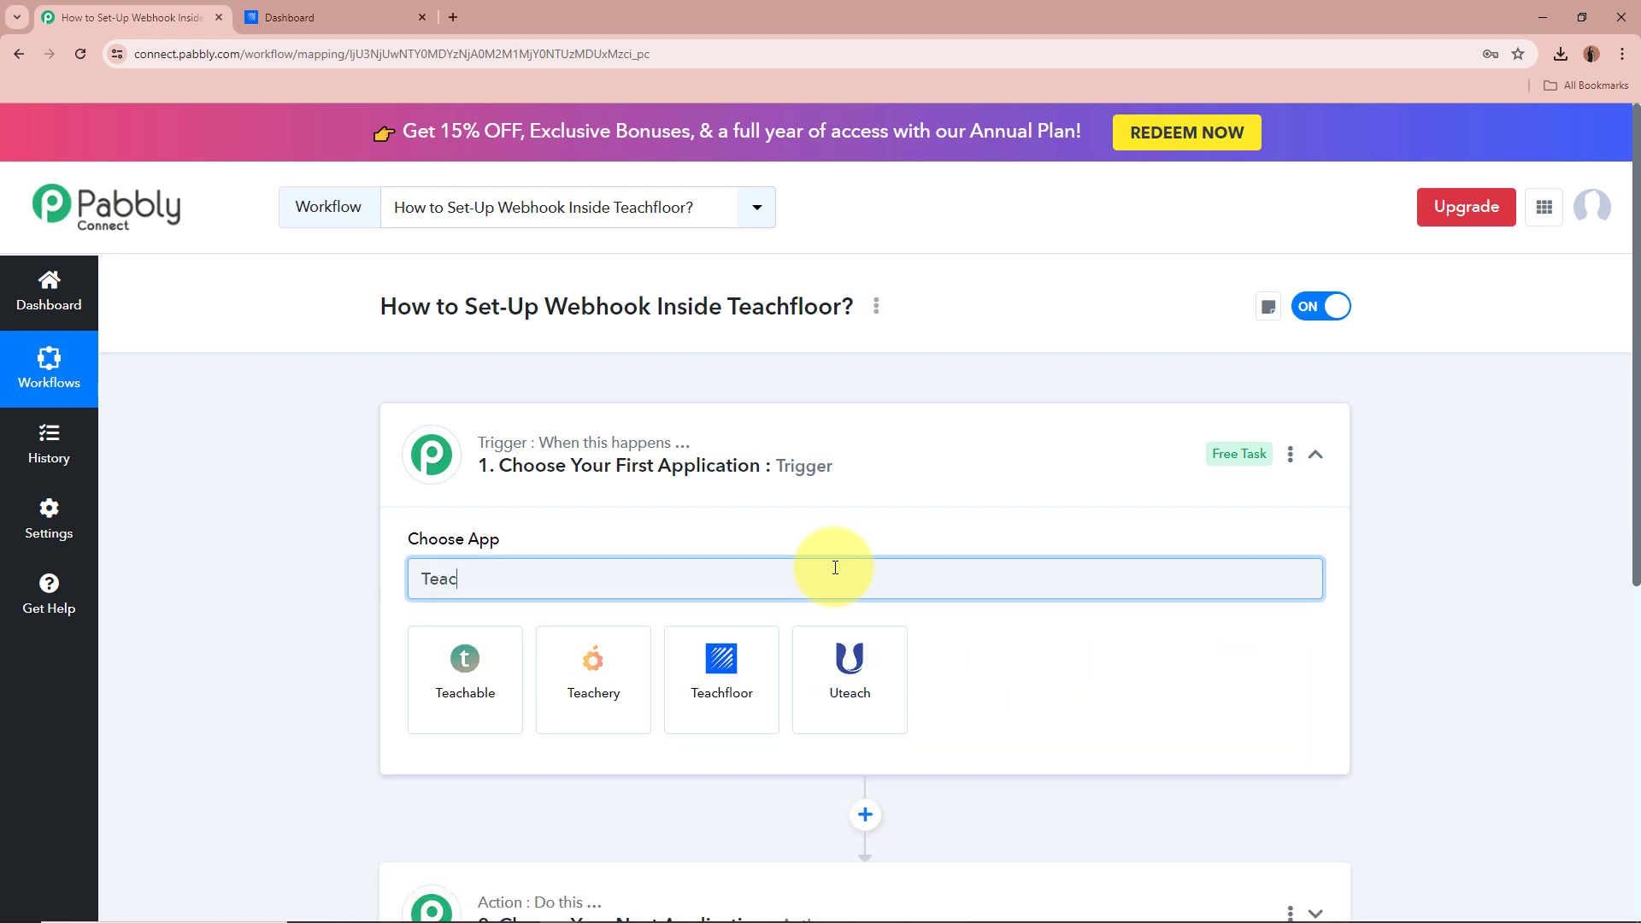
{"action": "left_click", "coordinate": [725, 688]}
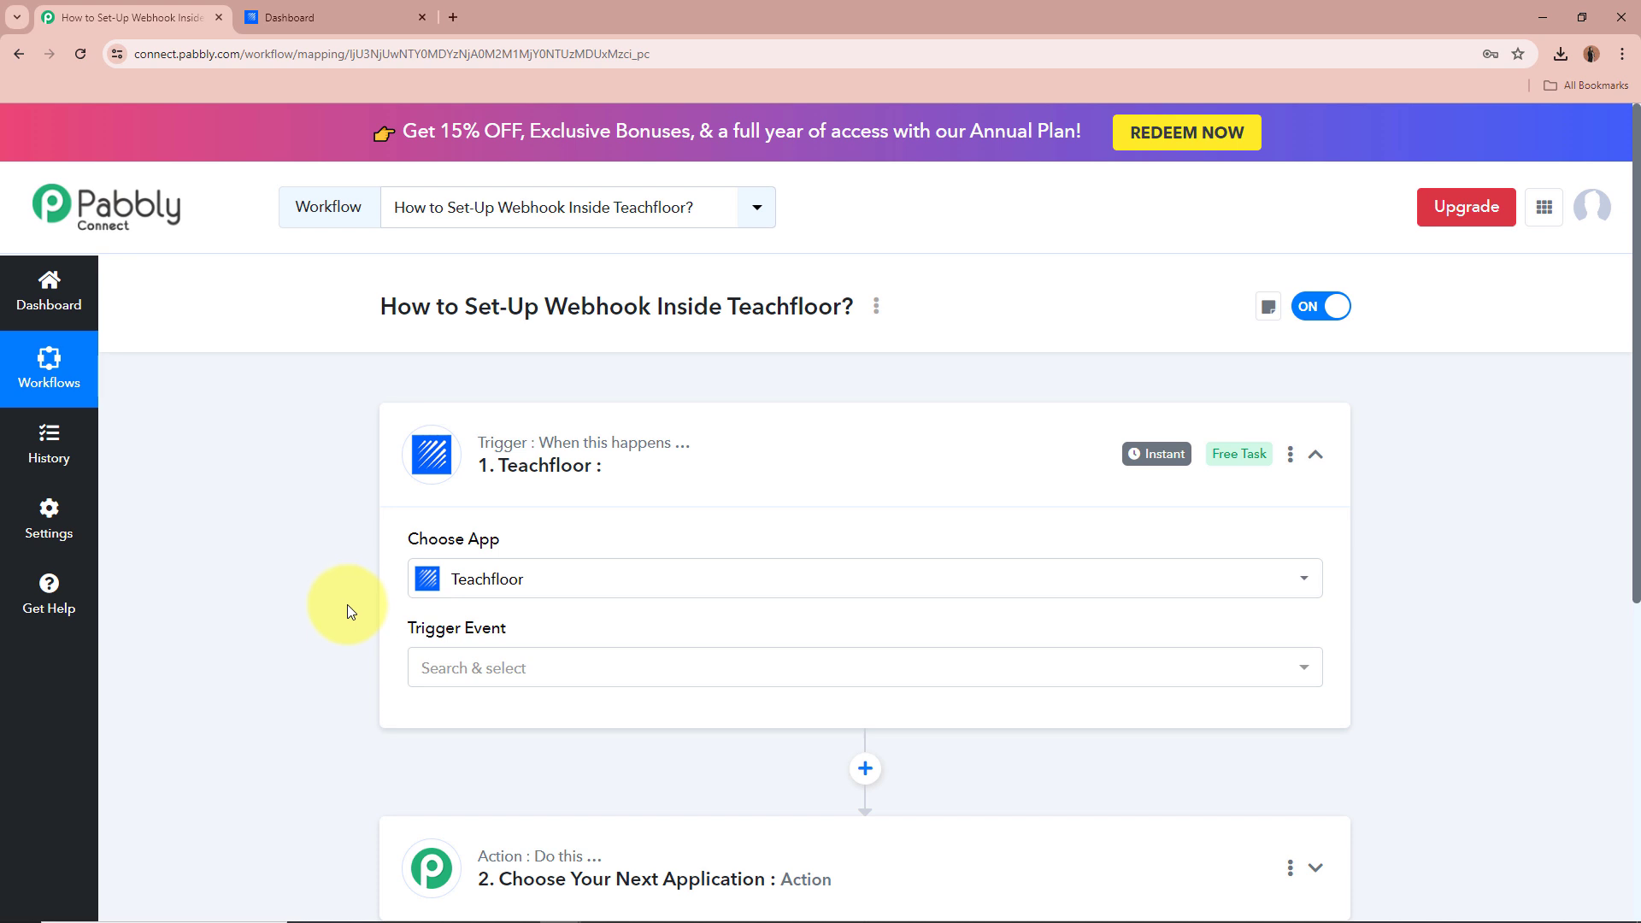
Review the available Teachfloor trigger events and set the trigger event to Course Created.
{"action": "left_click", "coordinate": [509, 659]}
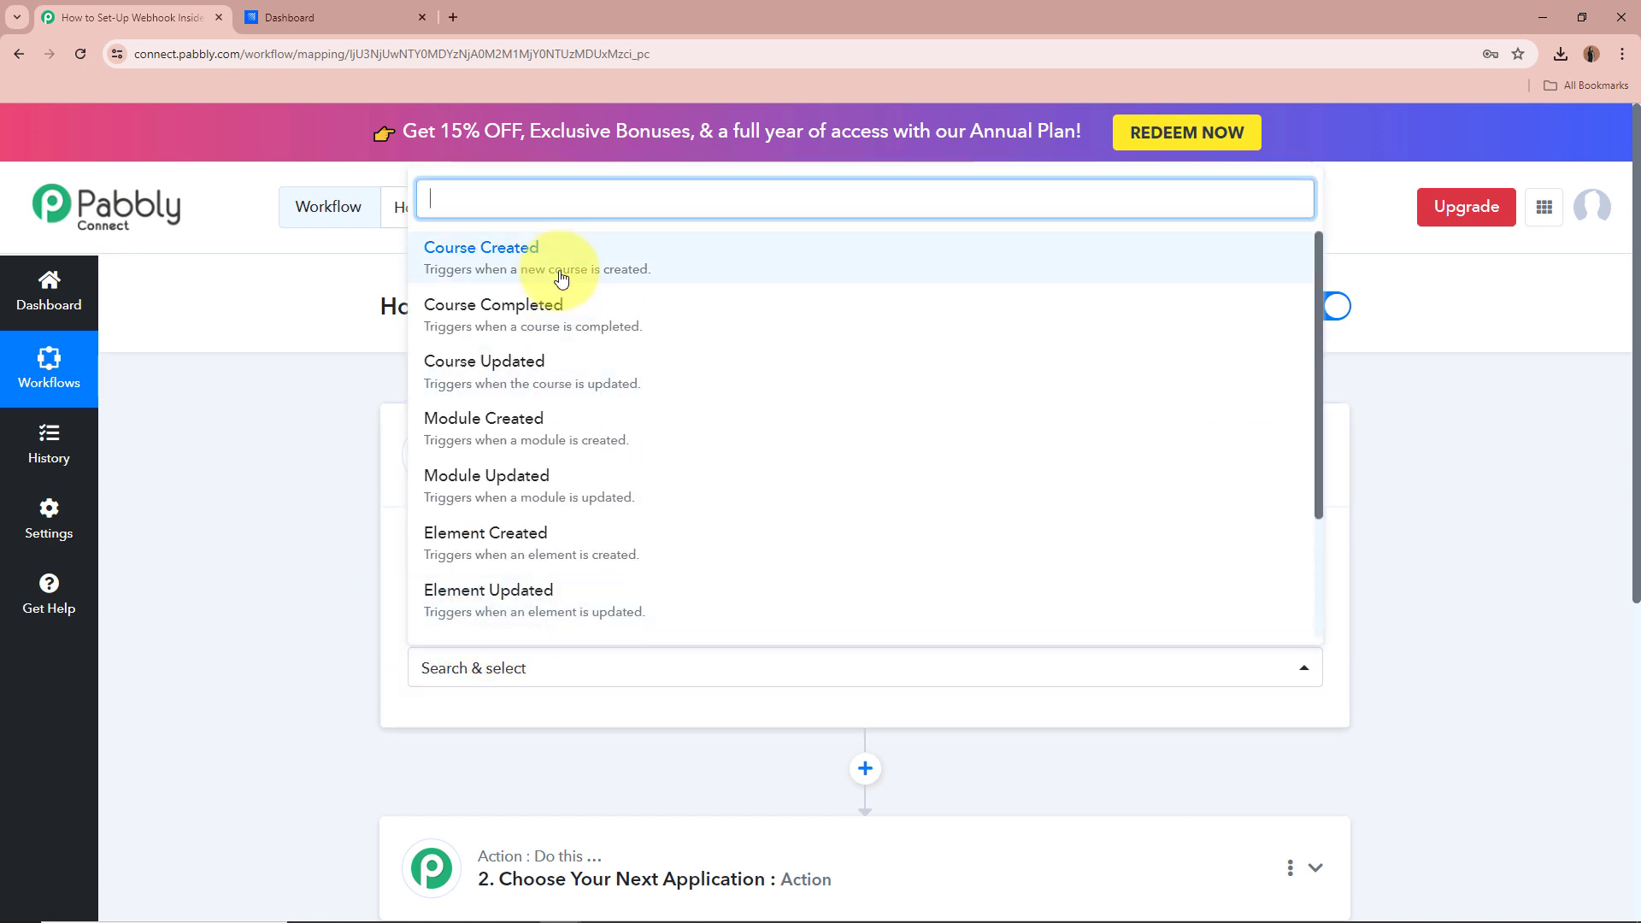
{"action": "scroll", "coordinate": [560, 534], "scroll_direction": "down", "scroll_amount": 2}
{"action": "scroll", "coordinate": [564, 532], "scroll_direction": "up", "scroll_amount": 2}
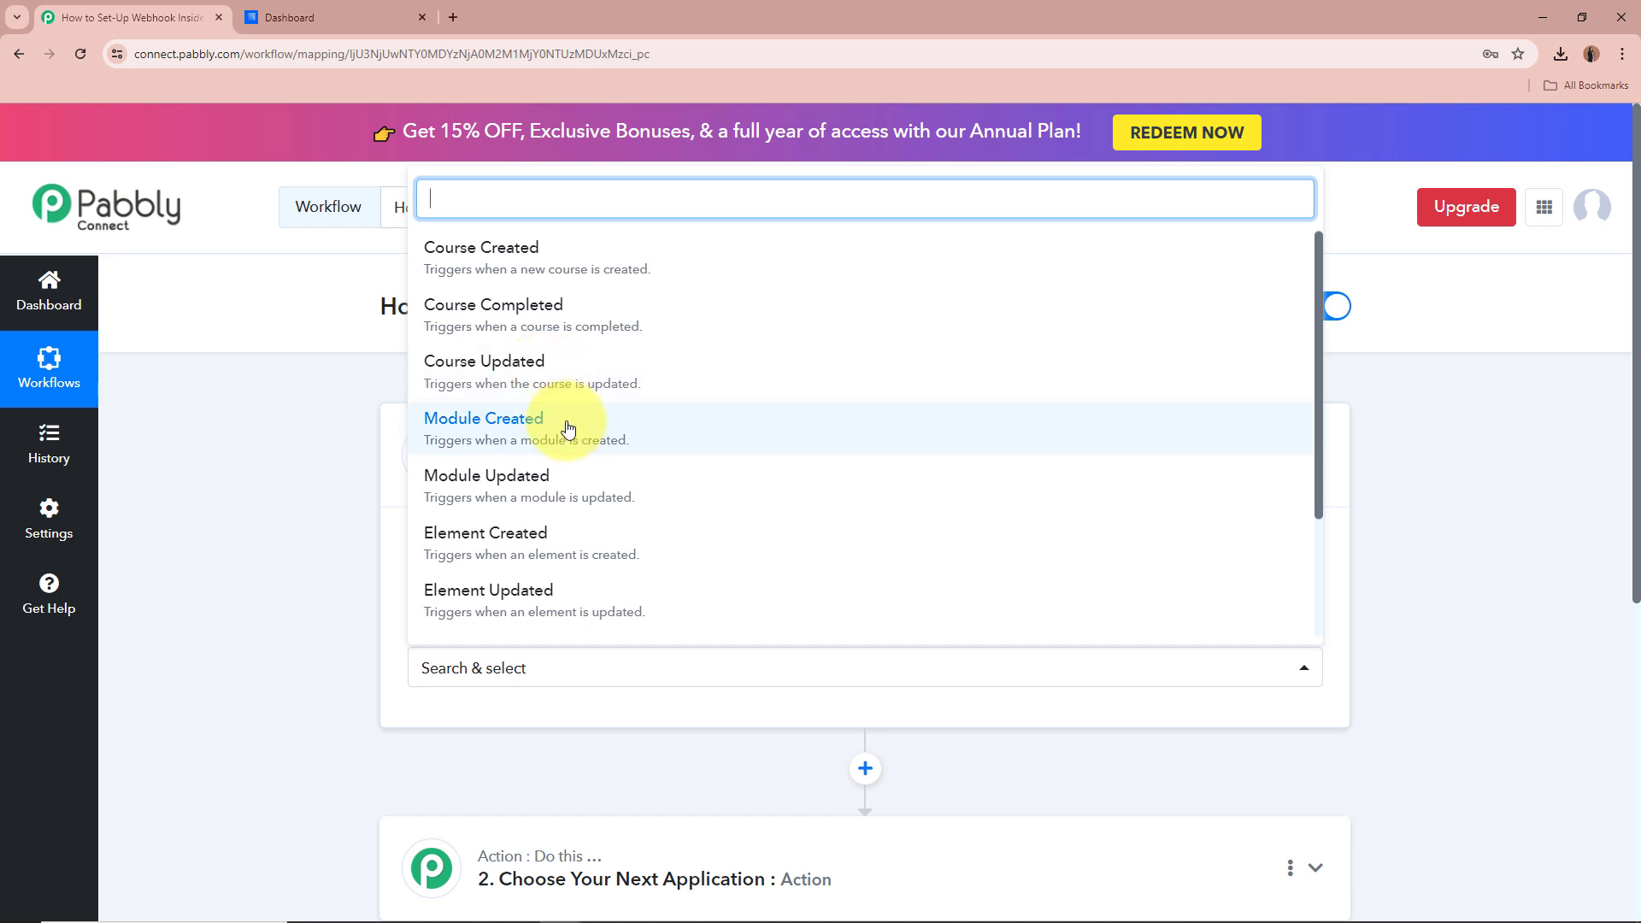
{"action": "scroll", "coordinate": [567, 427], "scroll_direction": "down", "scroll_amount": 1}
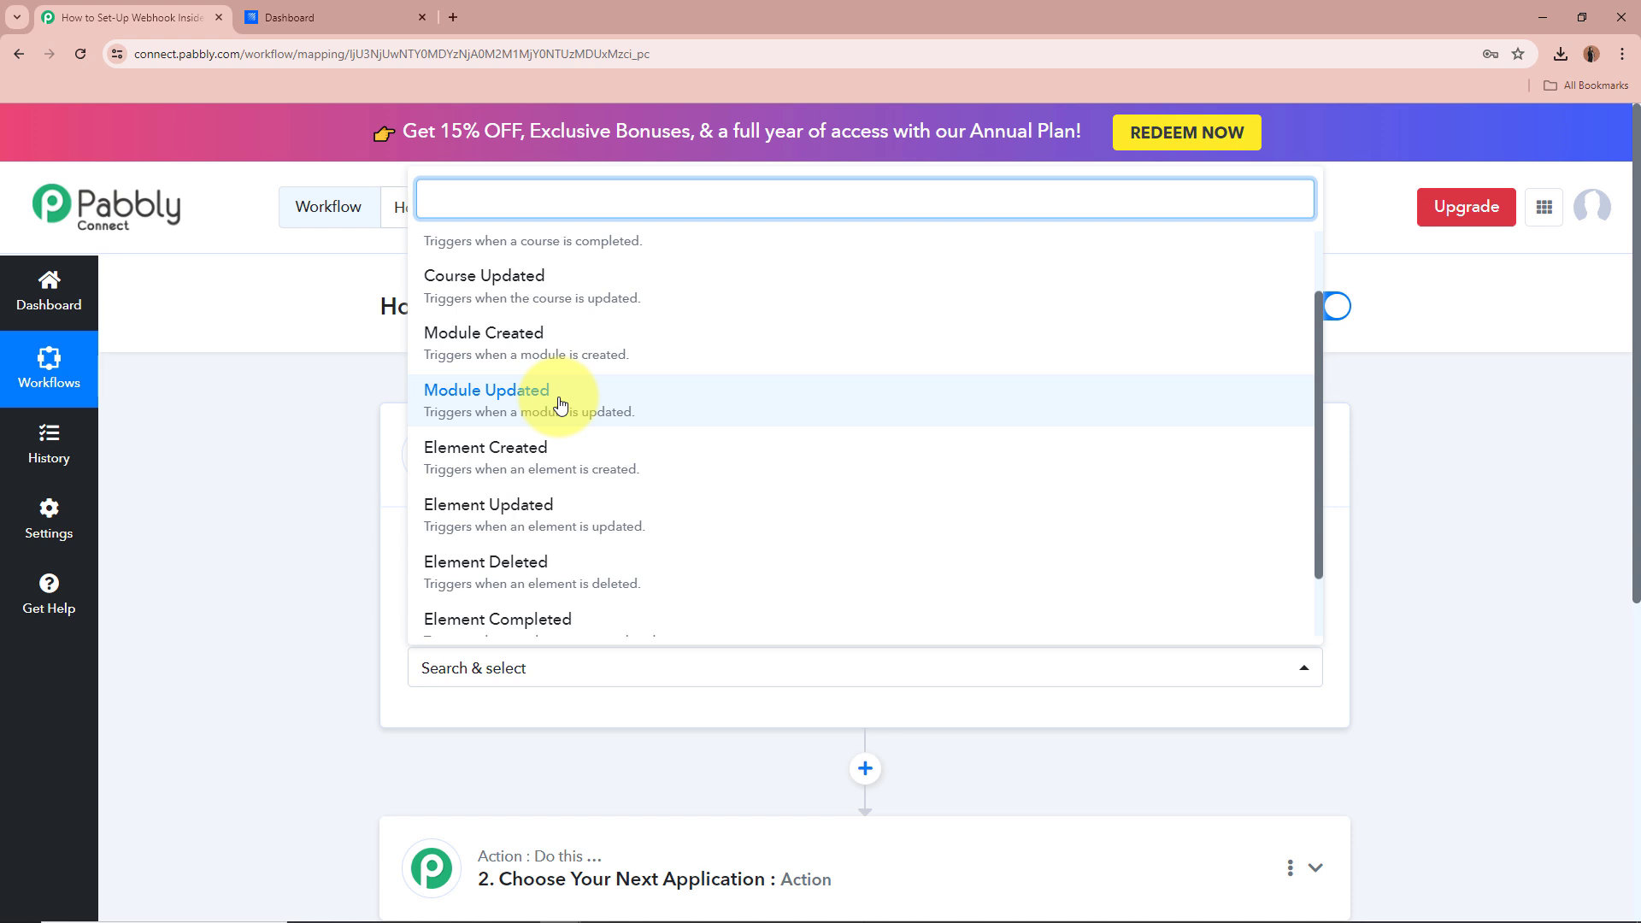
{"action": "scroll", "coordinate": [560, 404], "scroll_direction": "down", "scroll_amount": 1}
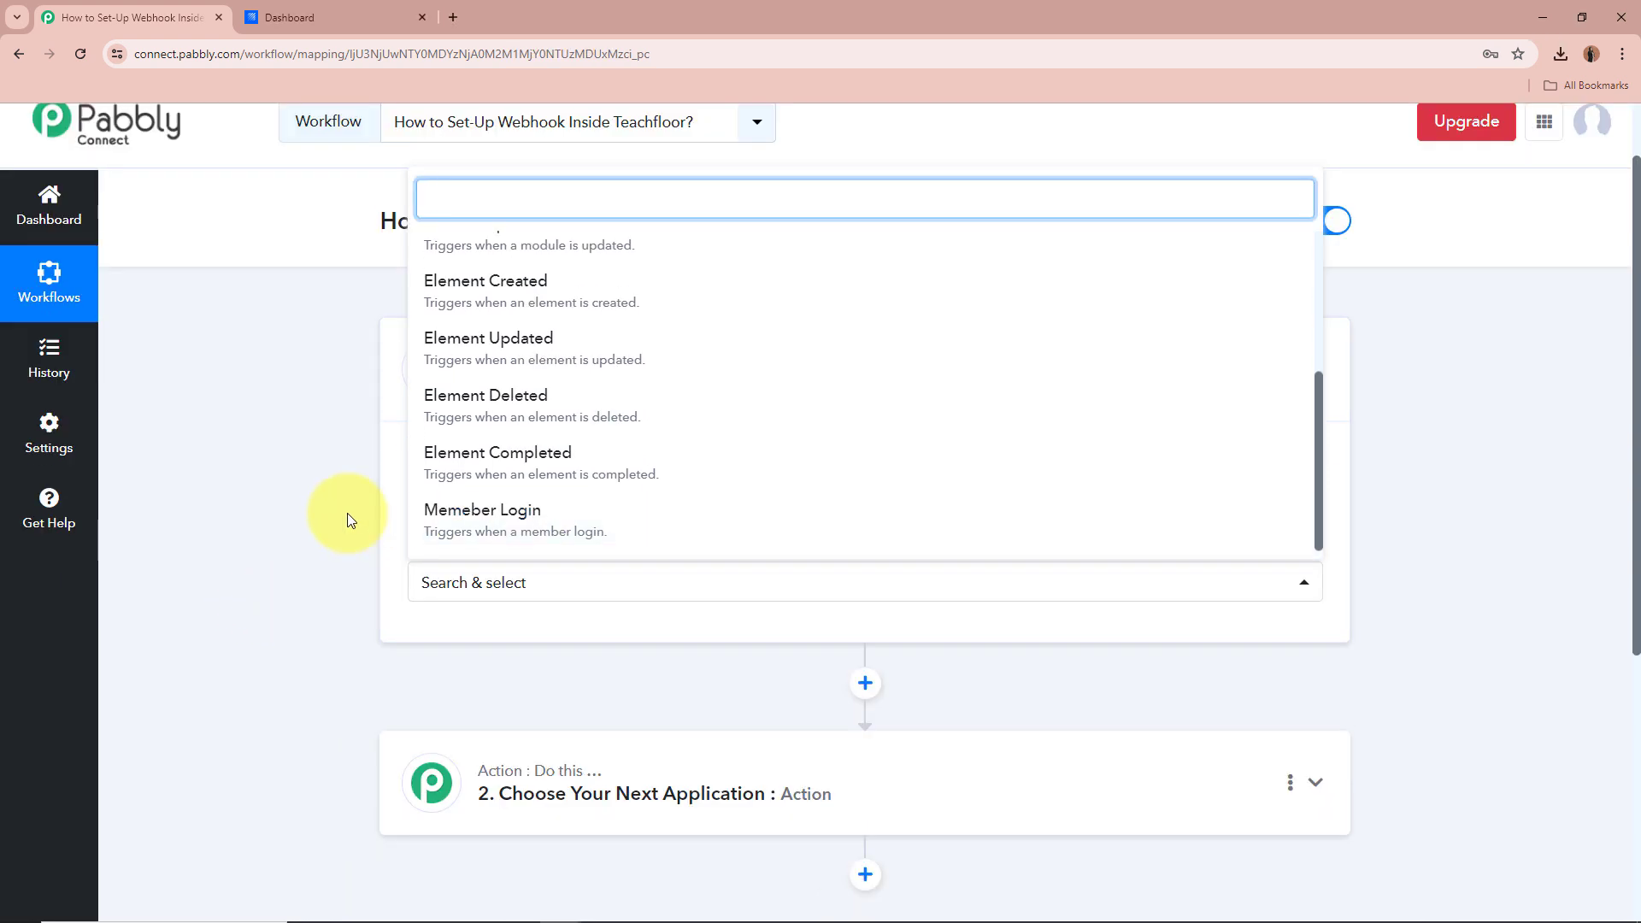
{"action": "left_click", "coordinate": [440, 560]}
{"action": "left_click", "coordinate": [542, 579]}
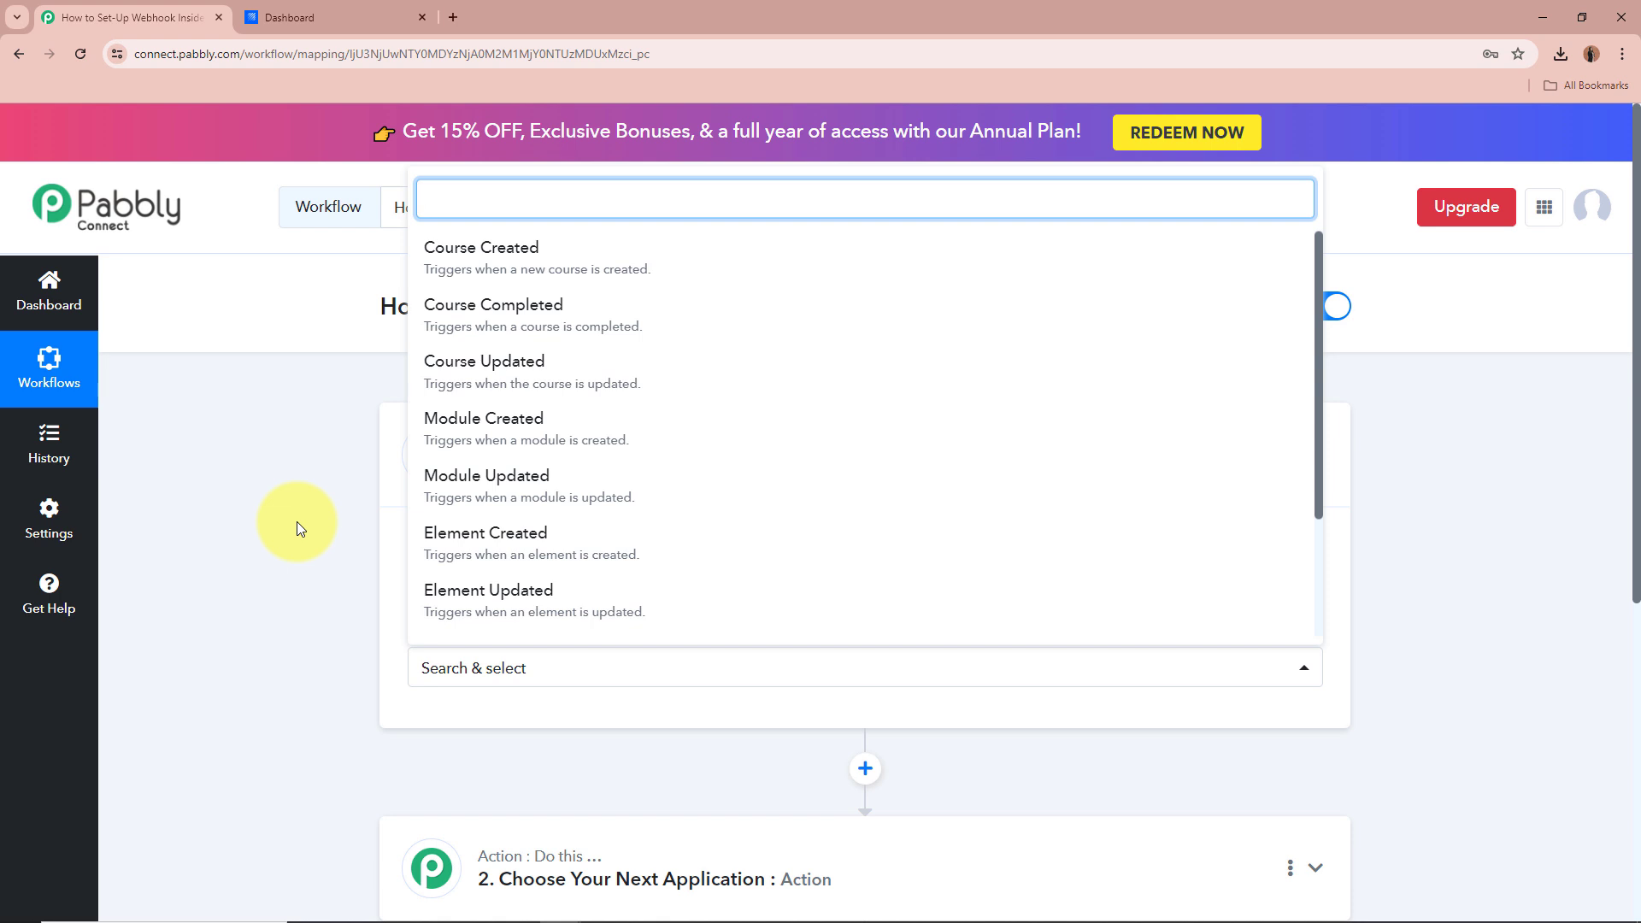
{"action": "left_click", "coordinate": [608, 247]}
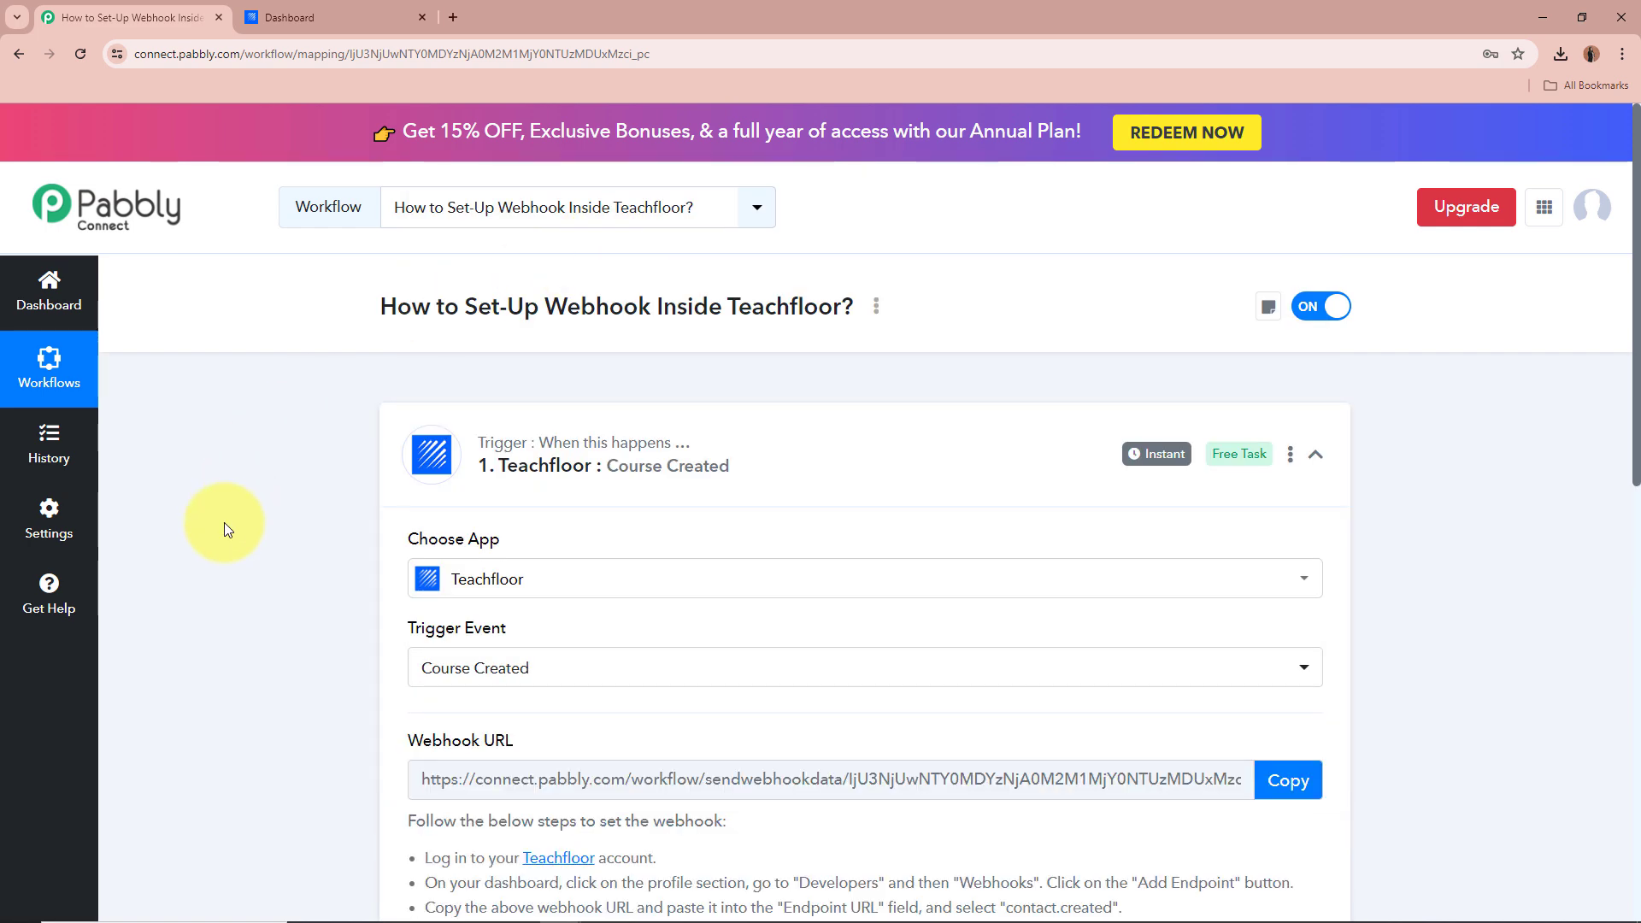
Copy the webhook URL of the Teachfloor trigger and review the setup instructions below it.
{"action": "scroll", "coordinate": [224, 519], "scroll_direction": "down", "scroll_amount": 2}
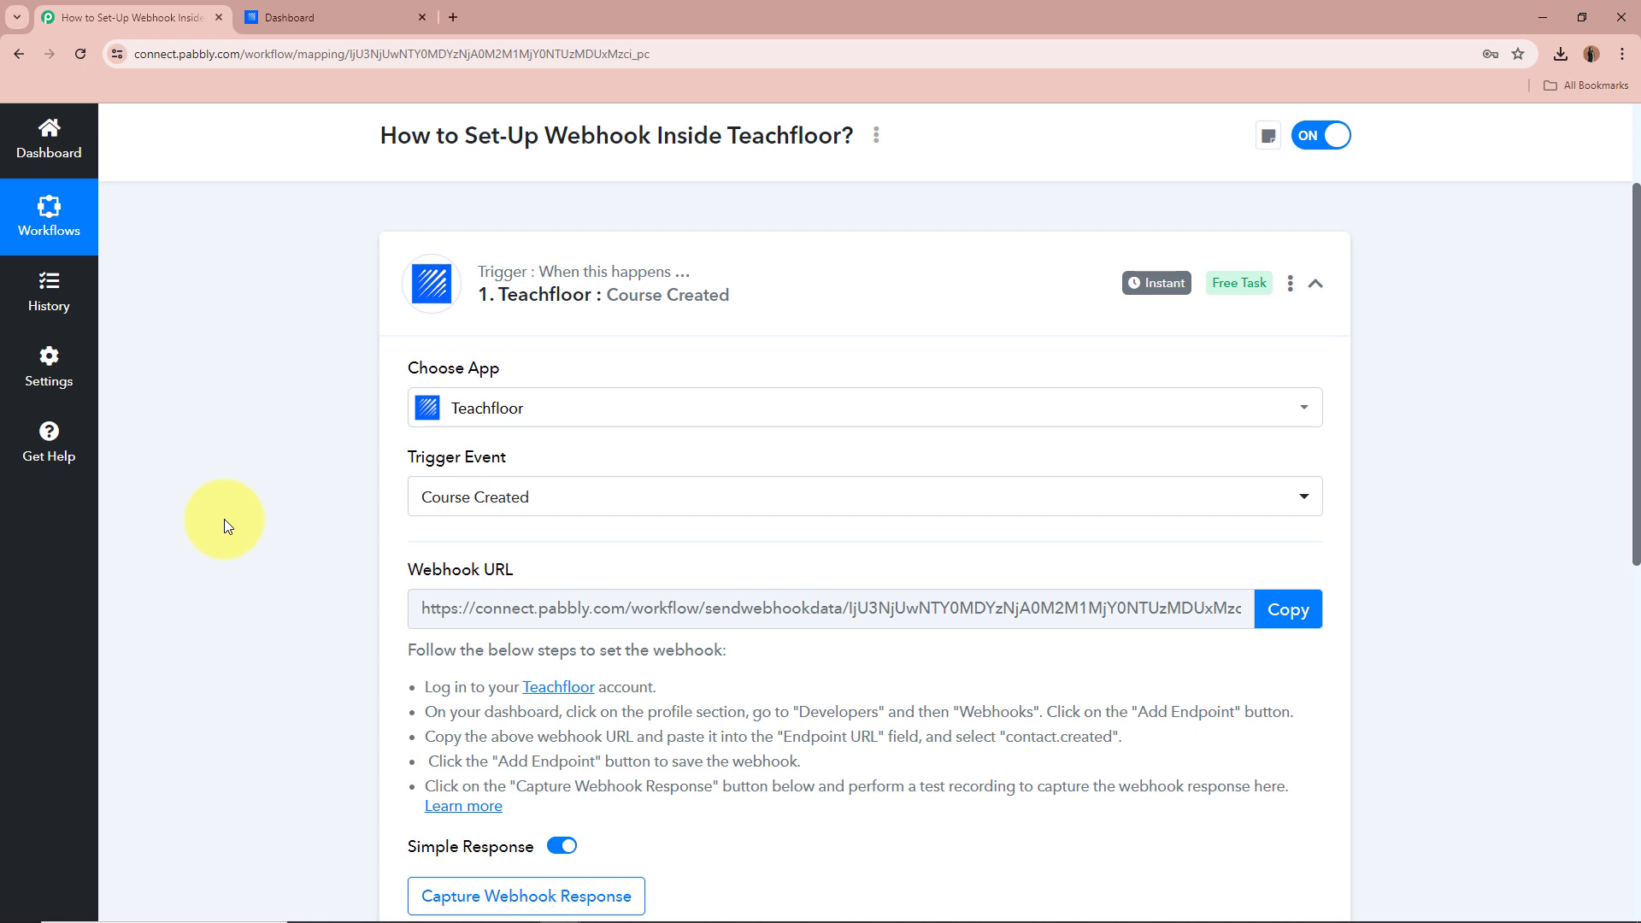
{"action": "scroll", "coordinate": [224, 519], "scroll_direction": "down", "scroll_amount": 1}
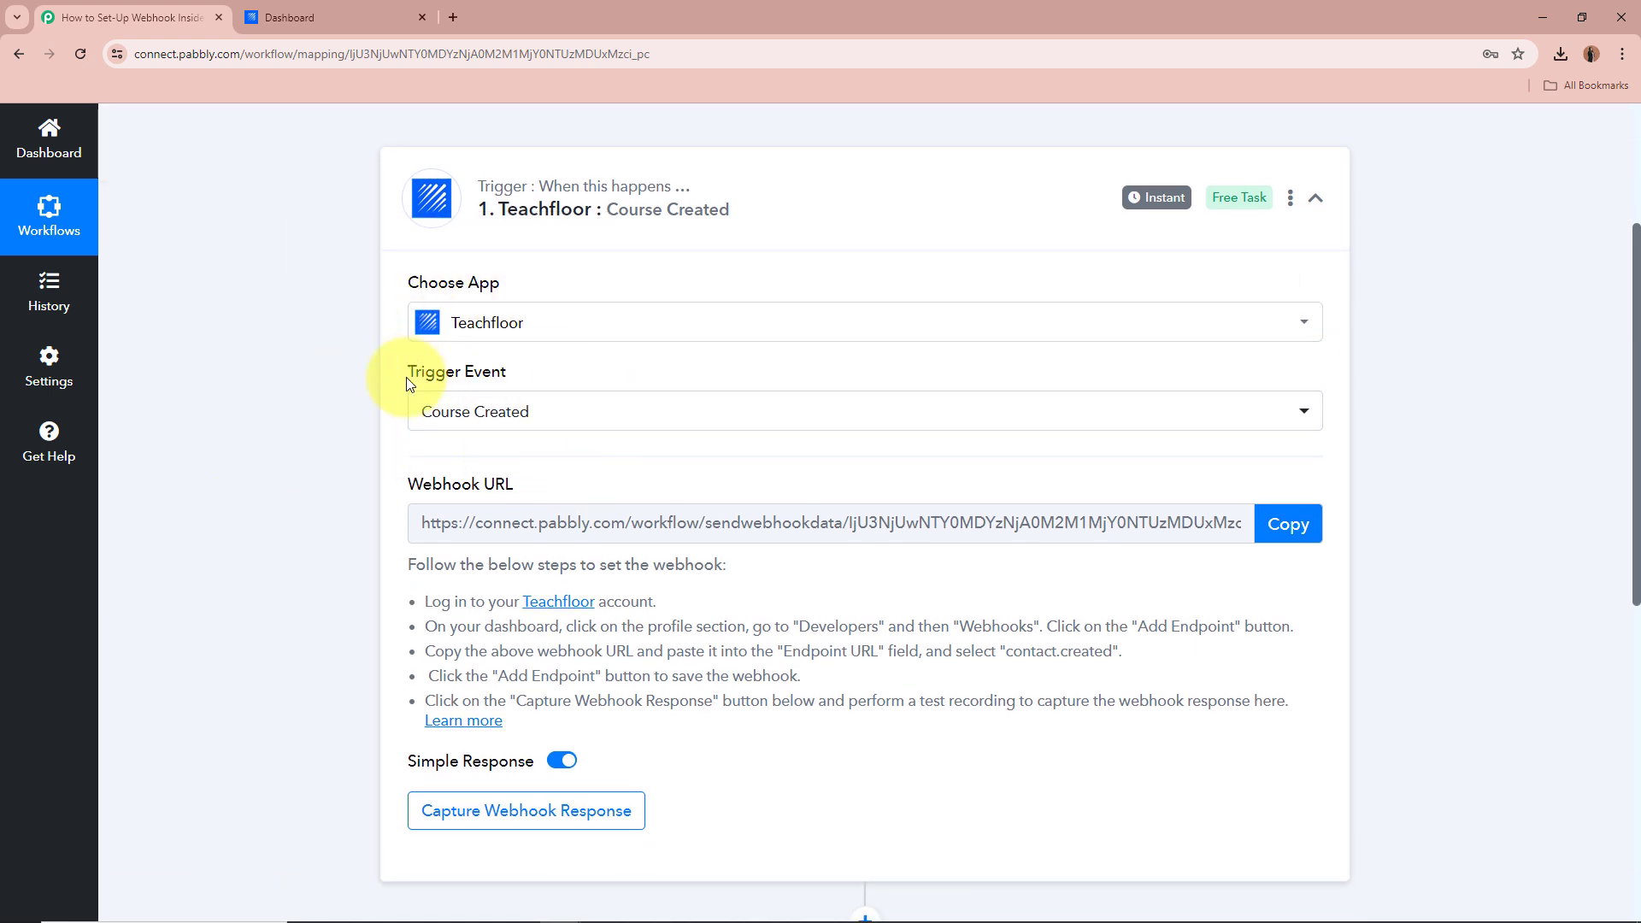
{"action": "scroll", "coordinate": [310, 453], "scroll_direction": "down", "scroll_amount": 1}
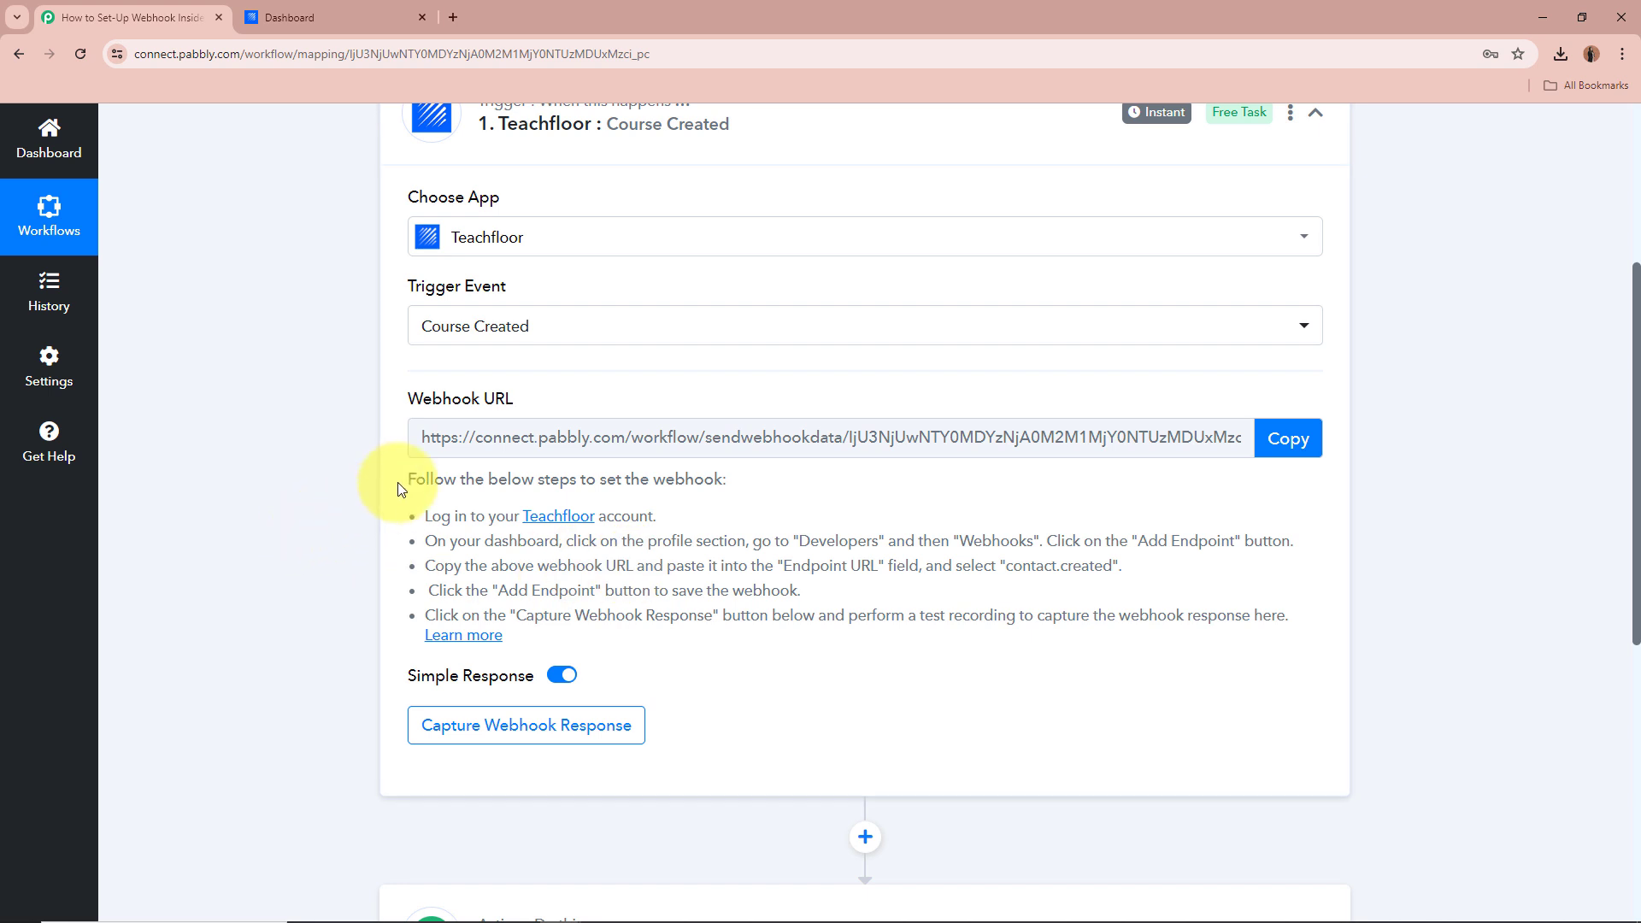
{"action": "left_click_drag", "start_coordinate": [398, 482], "coordinate": [840, 614]}
{"action": "left_click", "coordinate": [873, 614]}
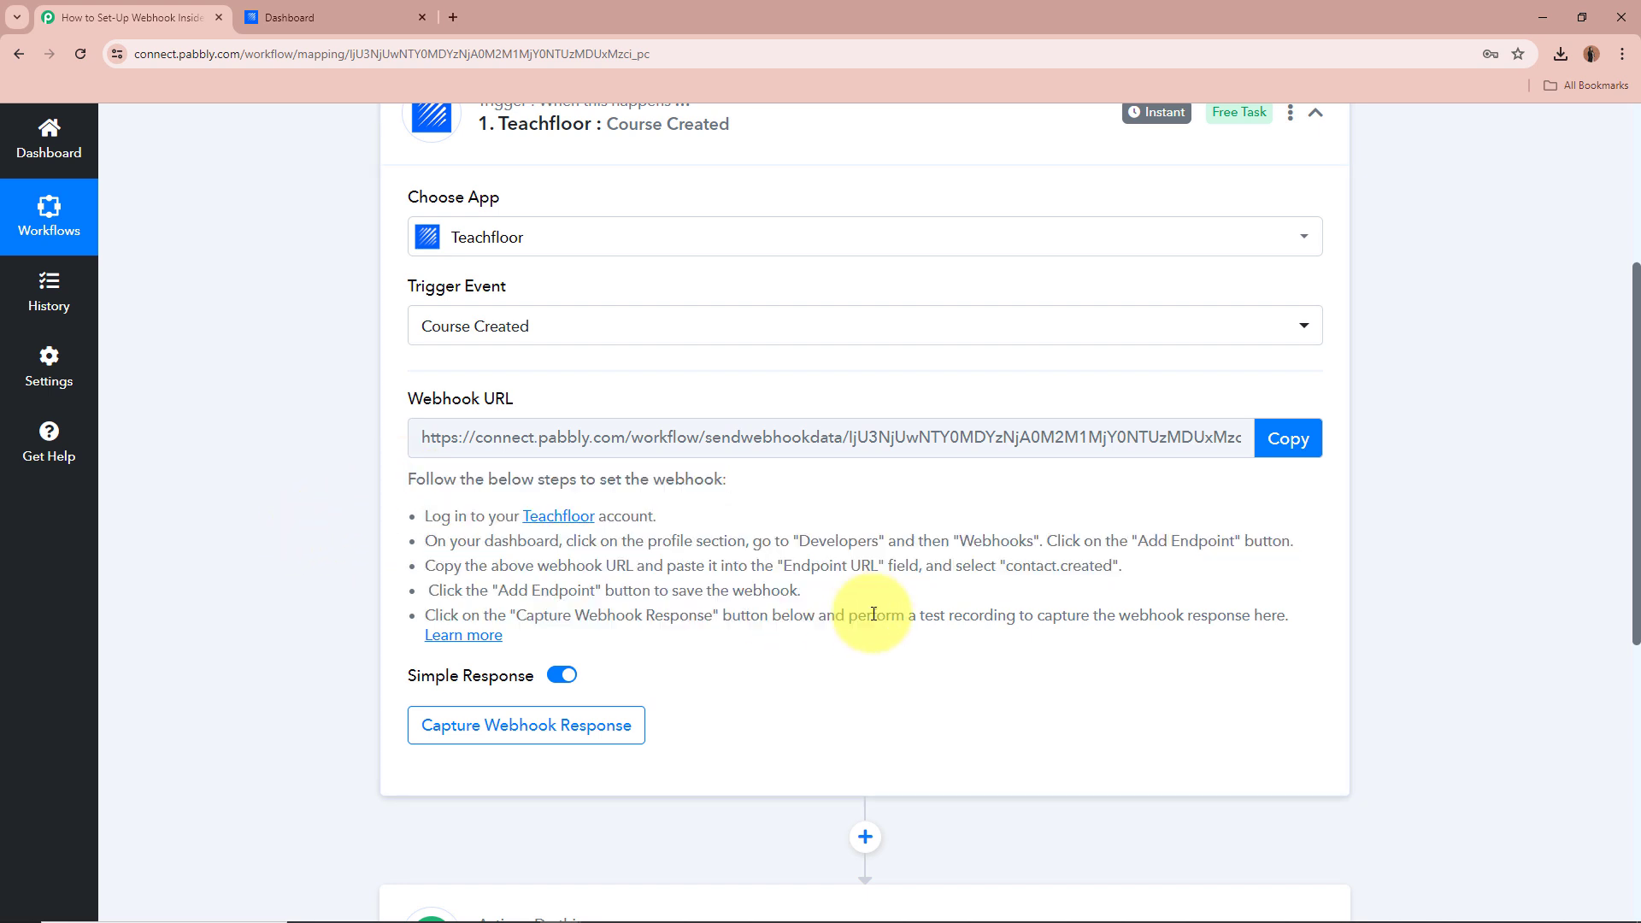
{"action": "left_click", "coordinate": [1288, 438]}
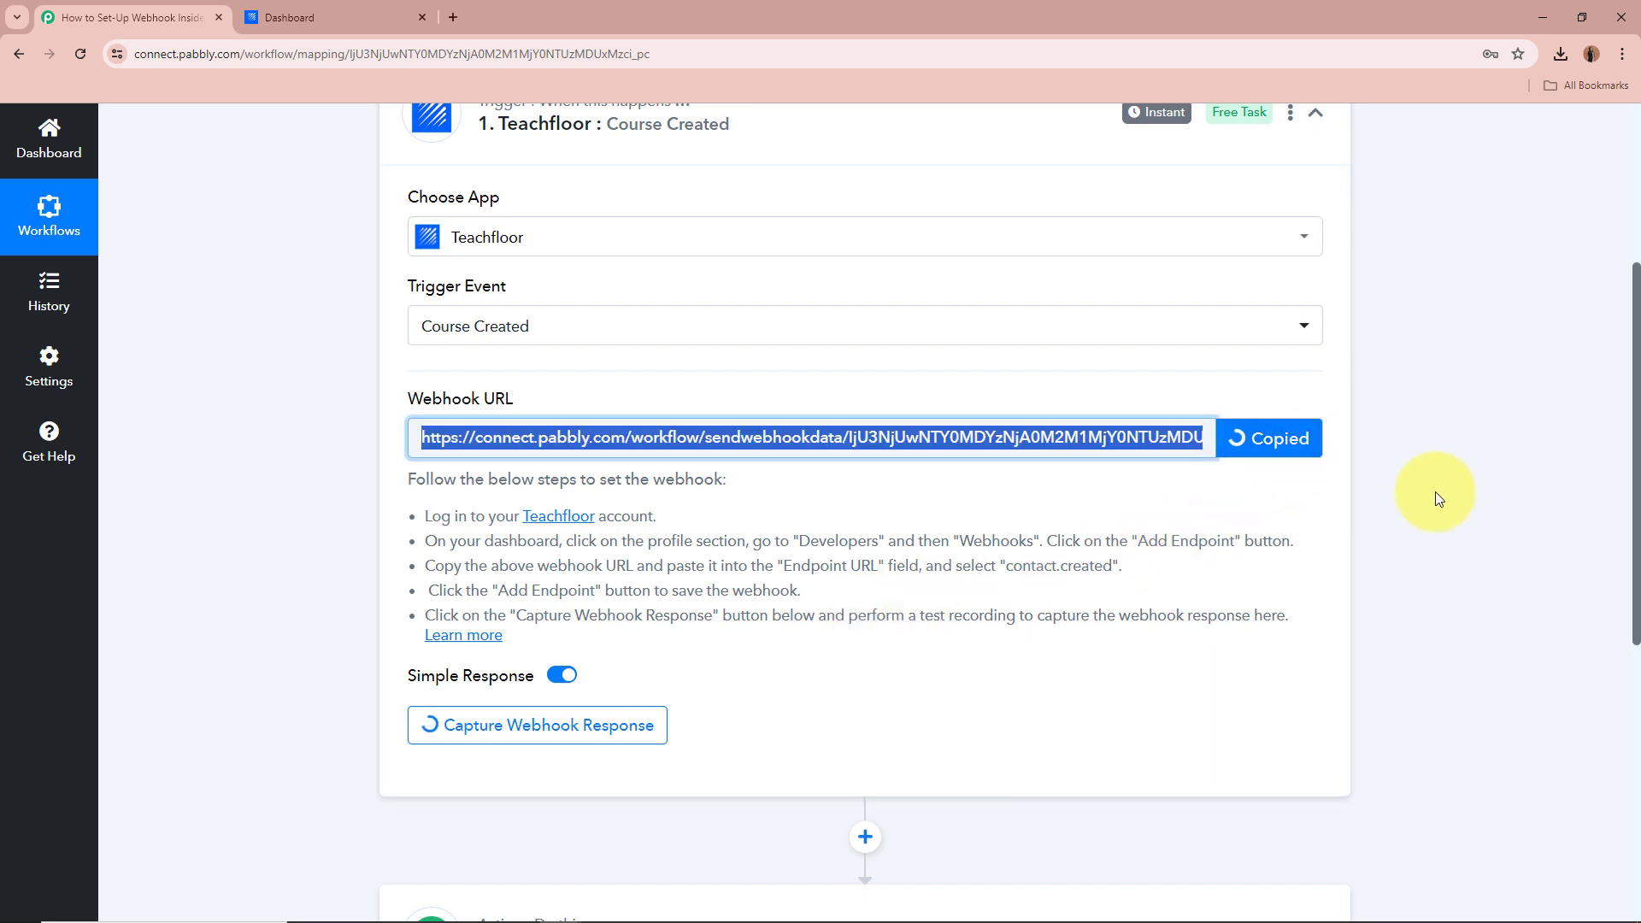
{"action": "left_click_drag", "start_coordinate": [412, 481], "coordinate": [846, 617]}
{"action": "left_click", "coordinate": [692, 617]}
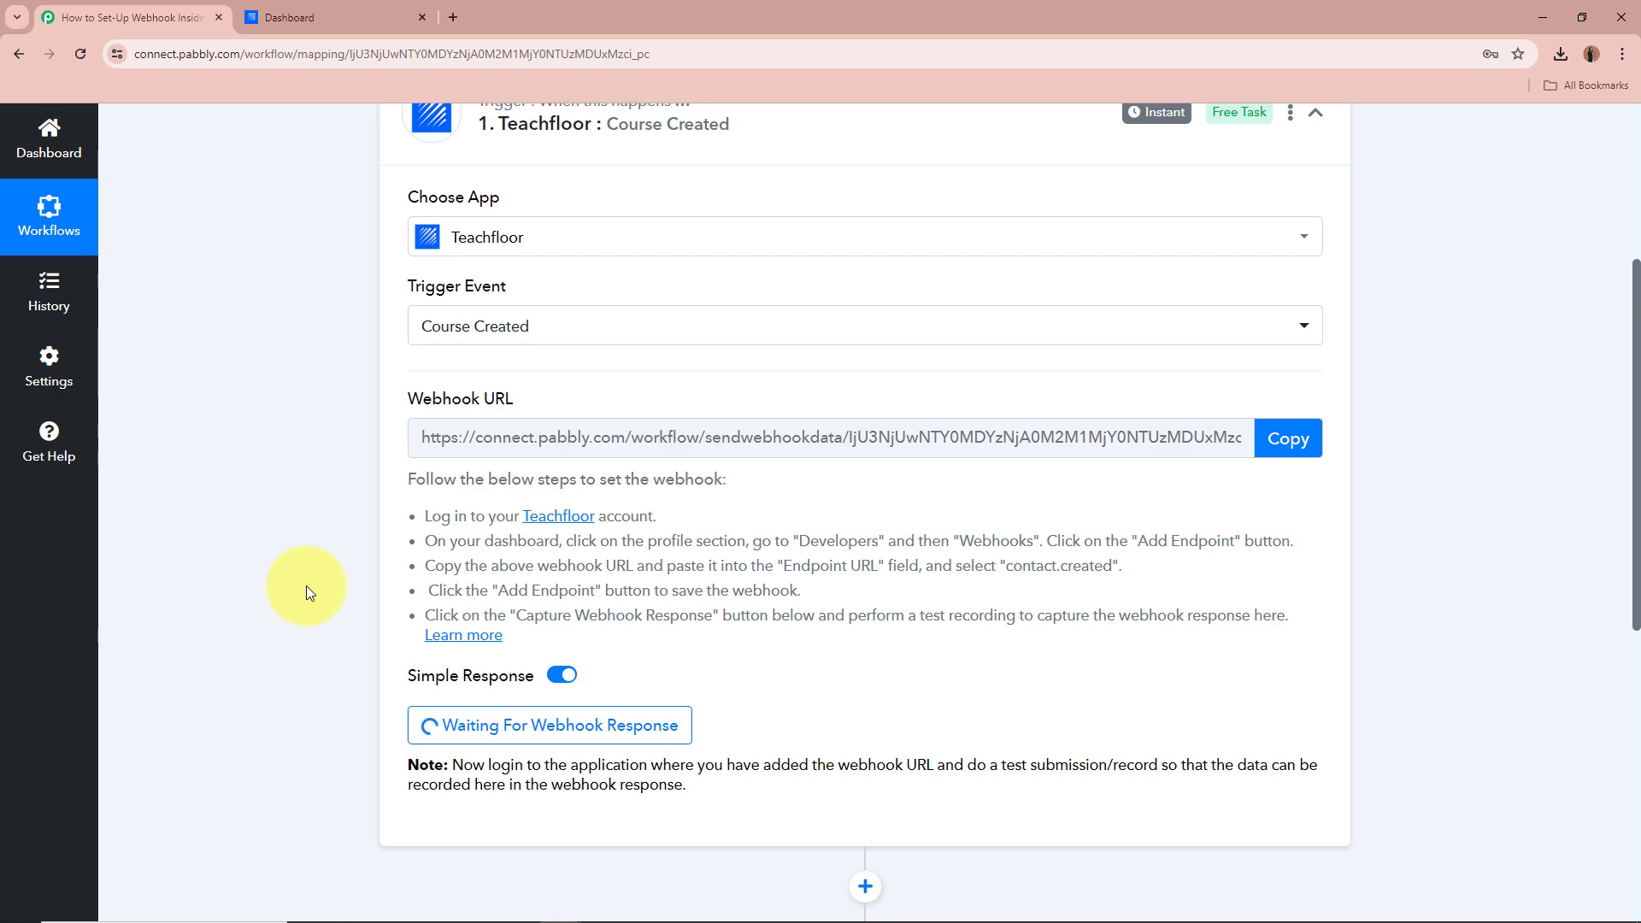
Check the webhook setup instructions, then switch to Teachfloor and open the Webhooks section of its Developers page.
{"action": "left_click", "coordinate": [334, 17]}
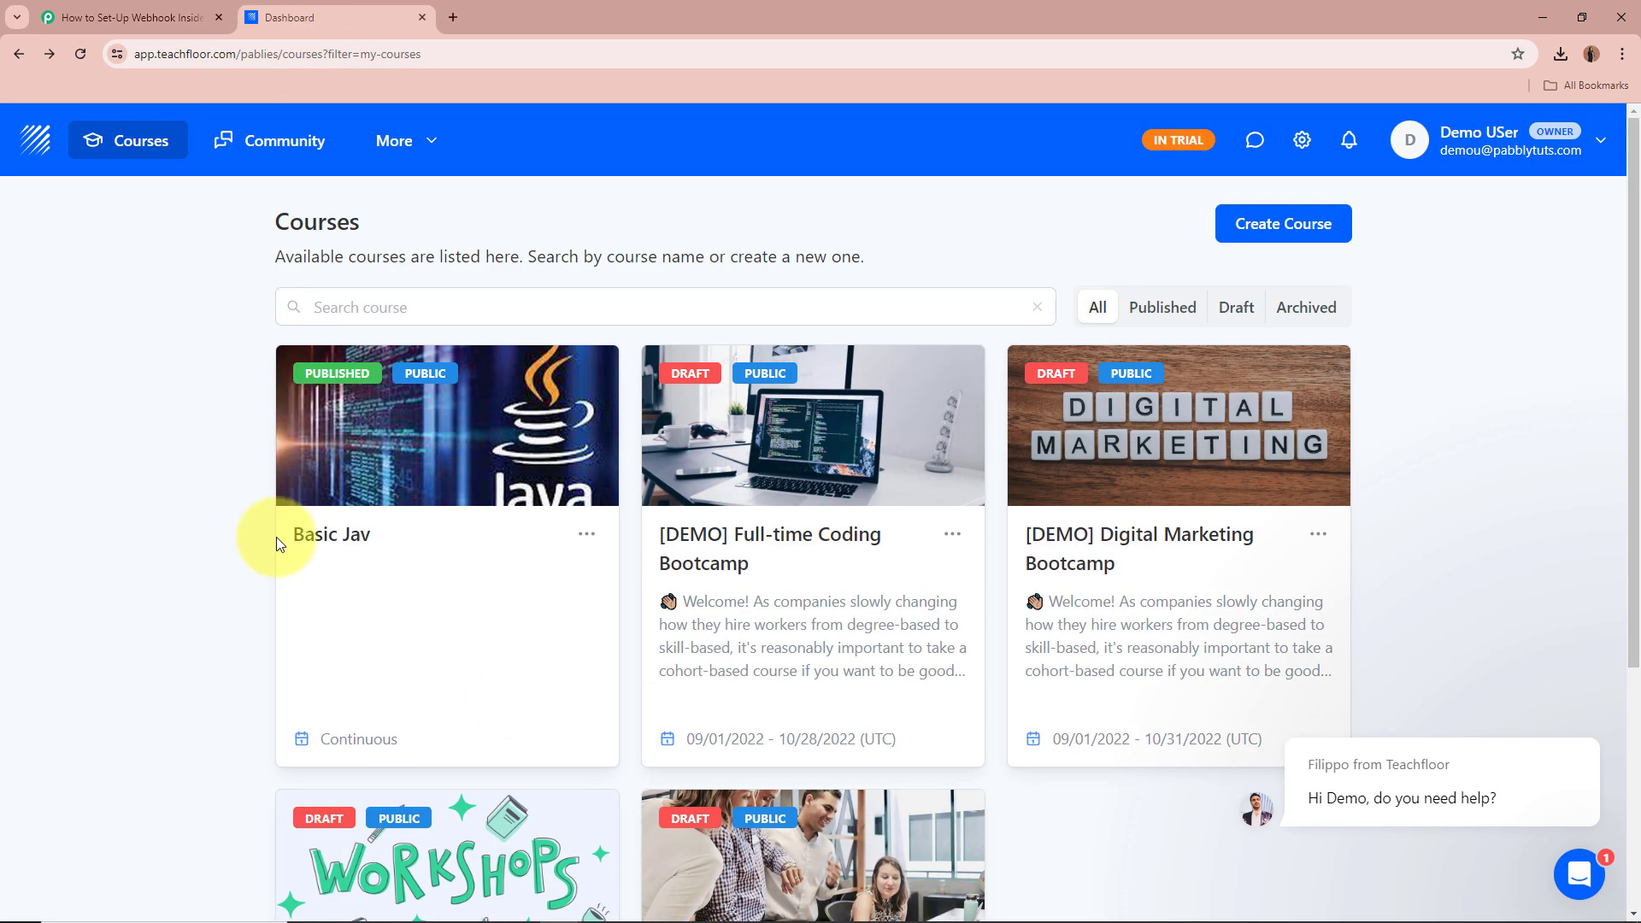
{"action": "left_click", "coordinate": [128, 17]}
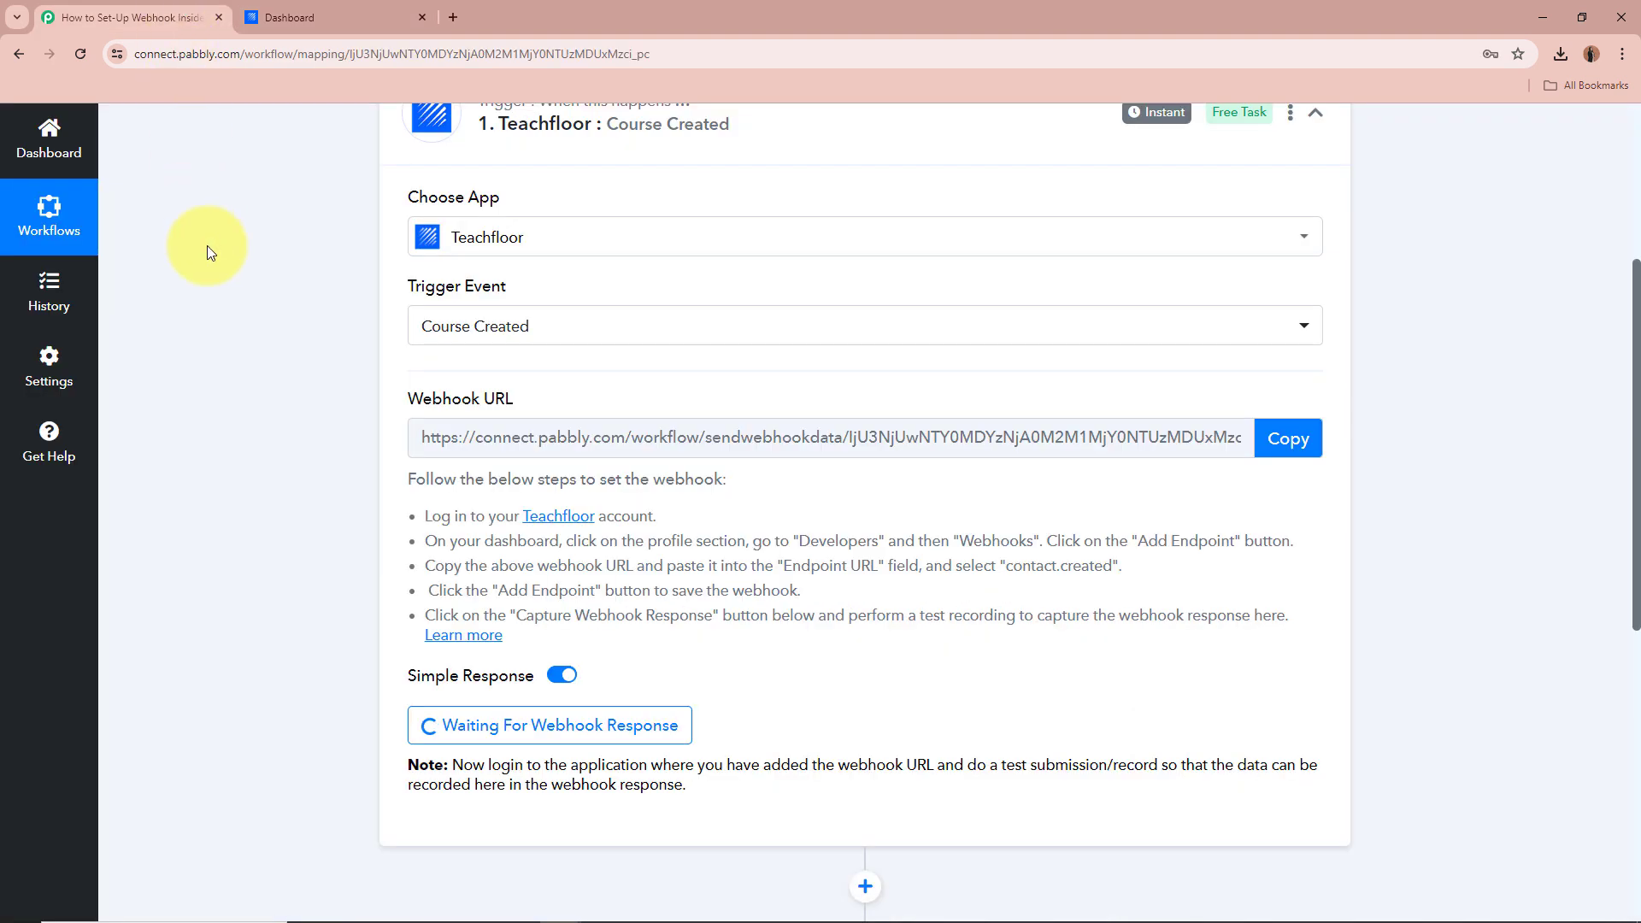
{"action": "left_click_drag", "start_coordinate": [425, 540], "coordinate": [1245, 540]}
{"action": "left_click", "coordinate": [1252, 541]}
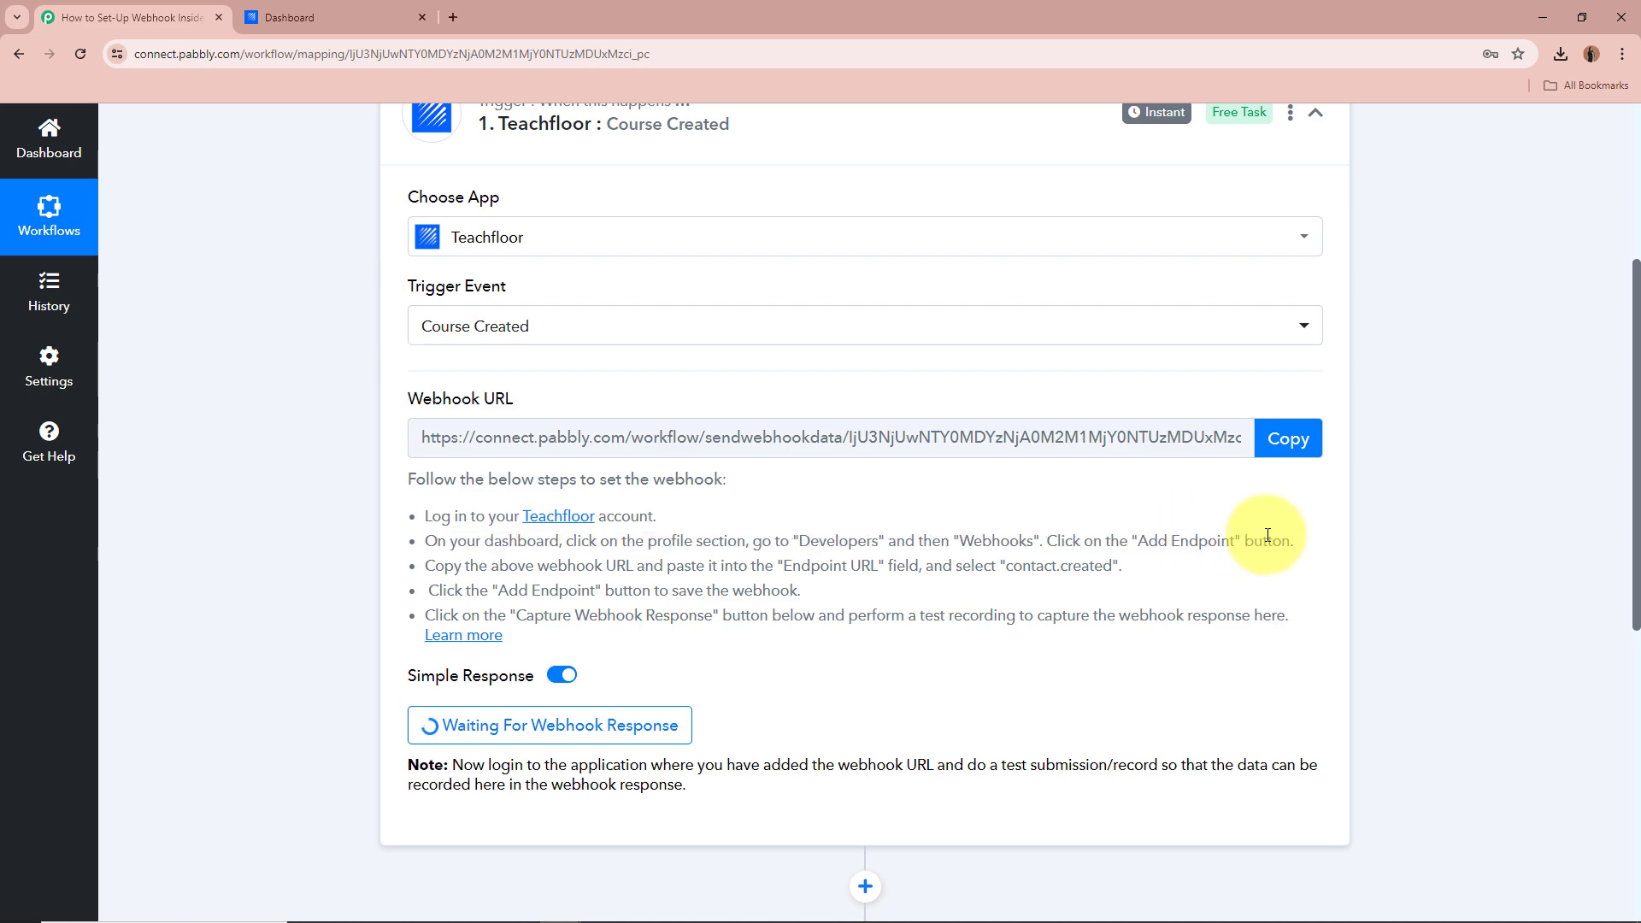
{"action": "left_click", "coordinate": [342, 18]}
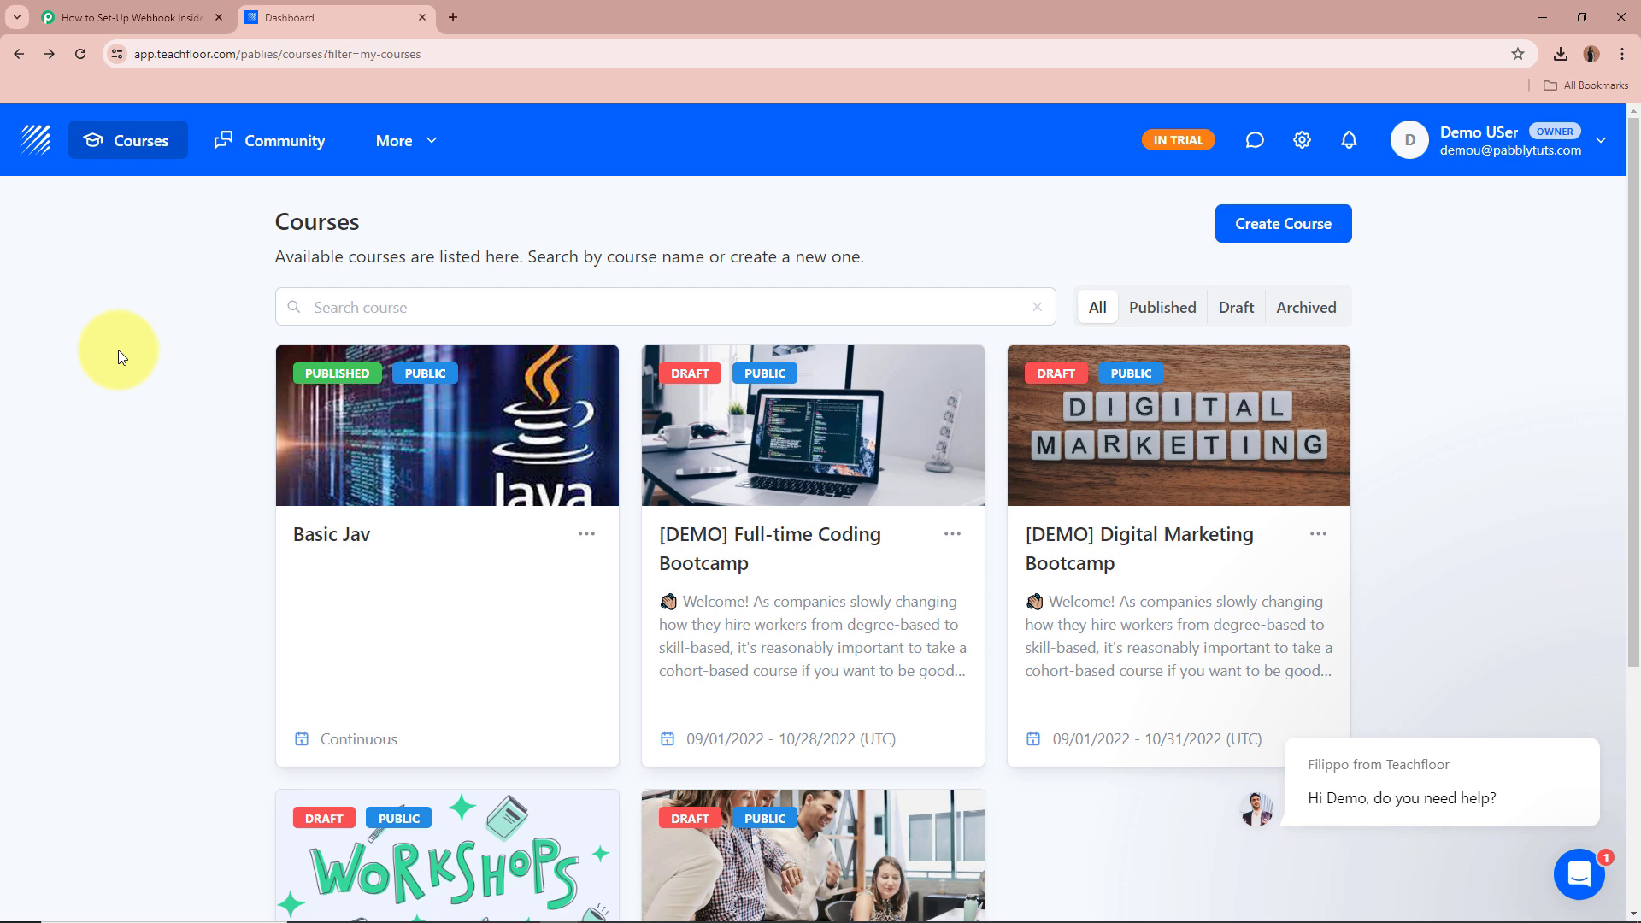
{"action": "left_click", "coordinate": [1504, 157]}
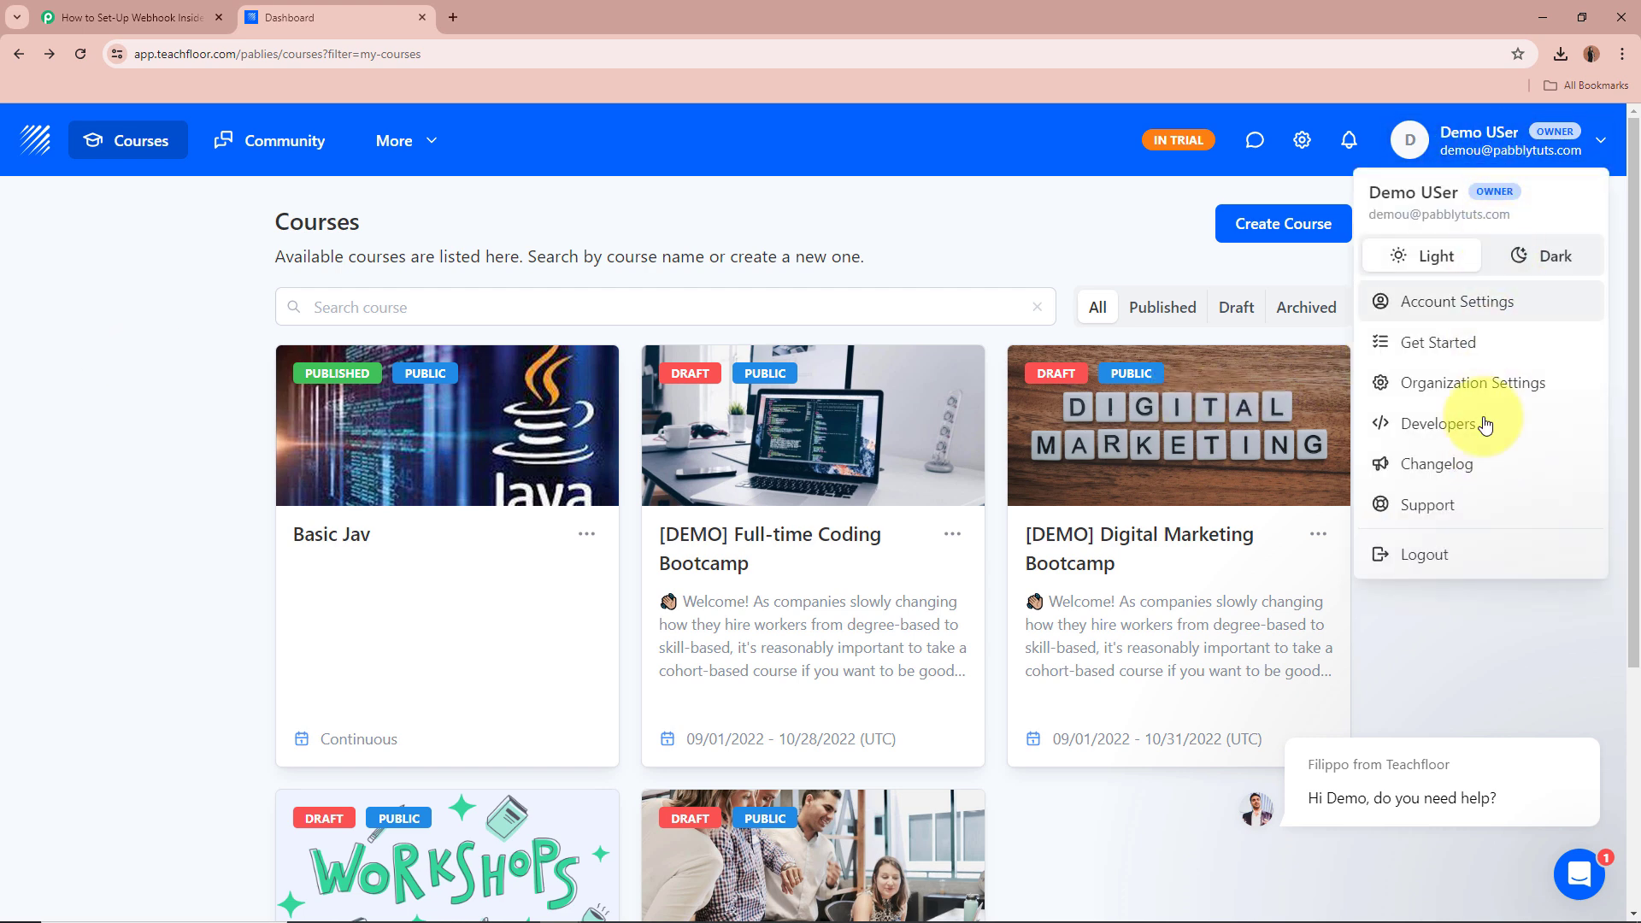
{"action": "left_click", "coordinate": [1458, 429]}
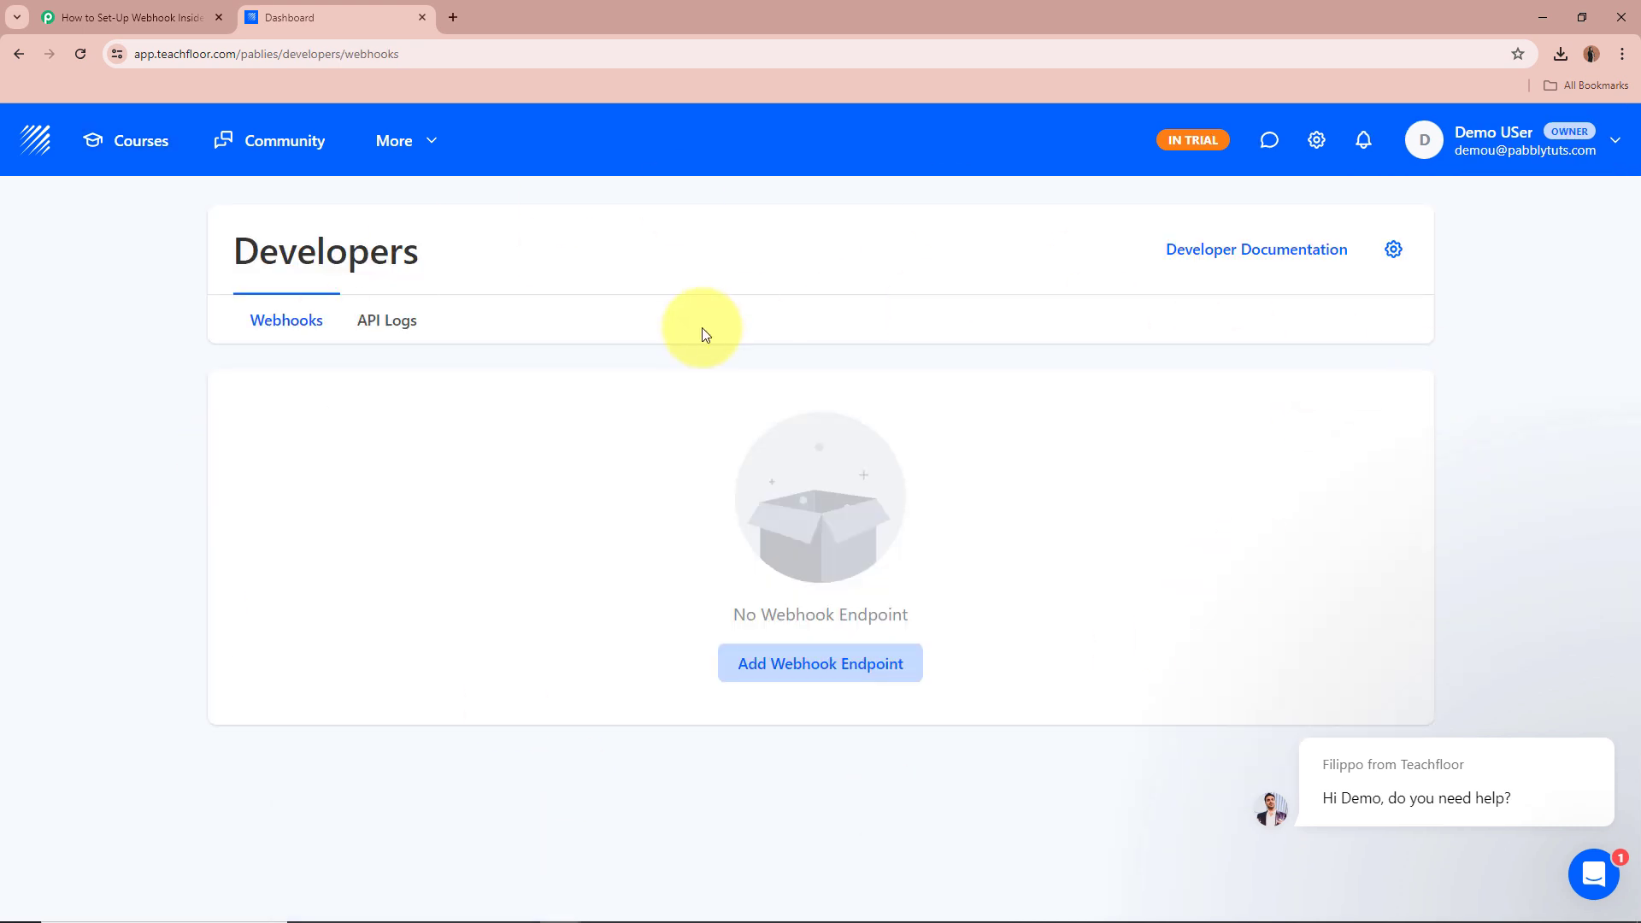
{"action": "left_click", "coordinate": [384, 331]}
{"action": "left_click", "coordinate": [297, 327]}
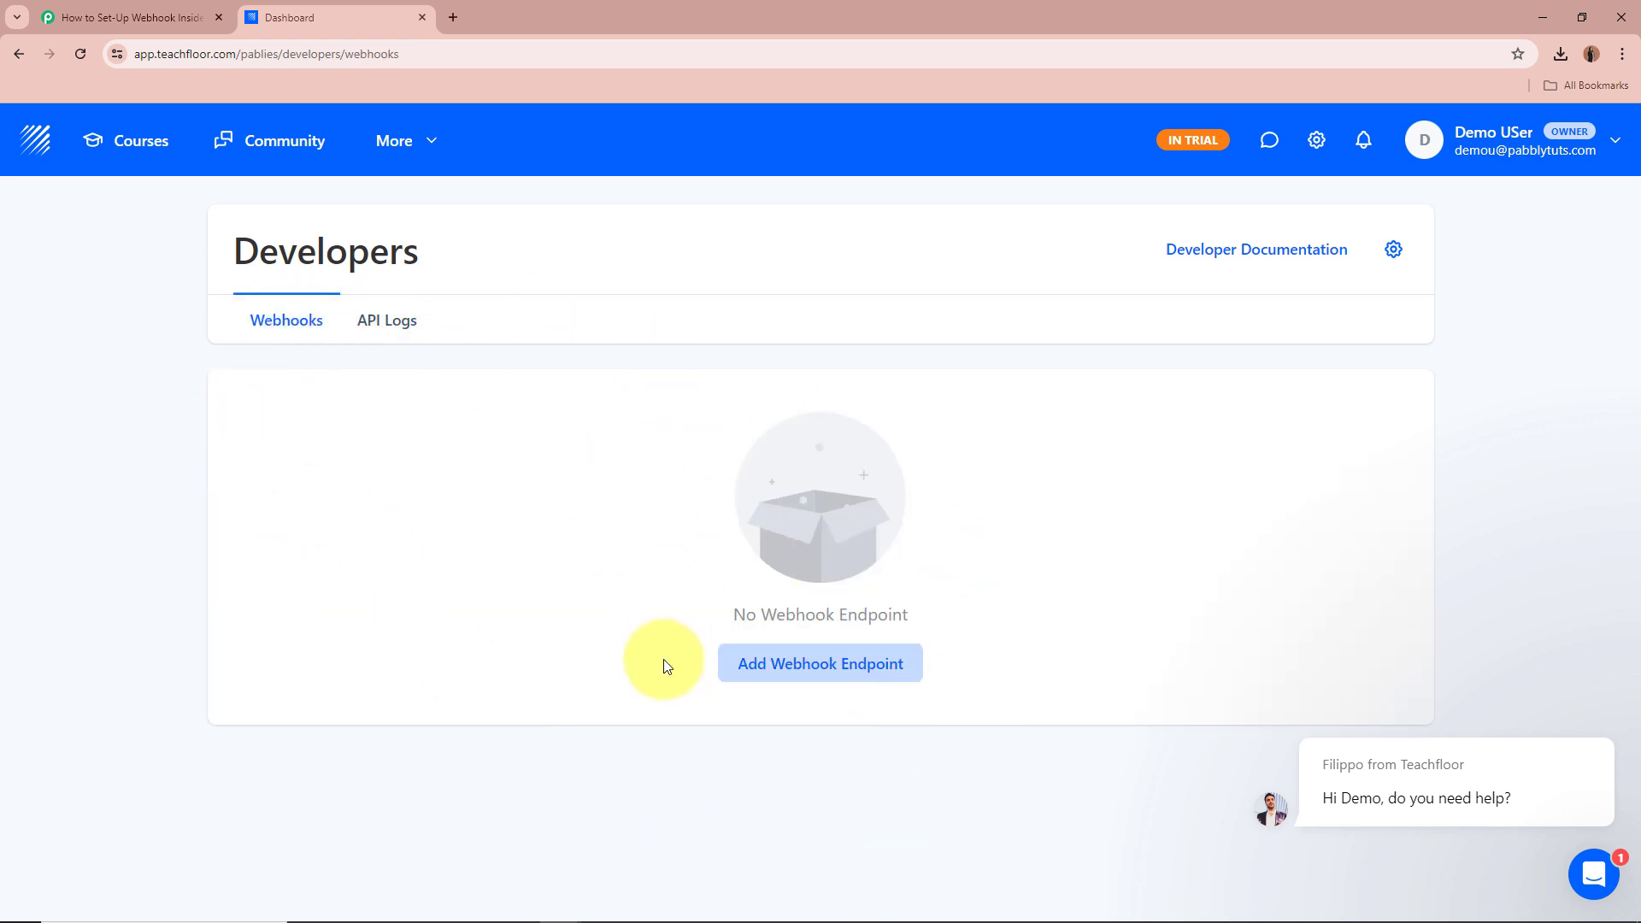
Start a new webhook endpoint in Teachfloor and paste the copied webhook URL as its Endpoint Url.
{"action": "left_click", "coordinate": [878, 678]}
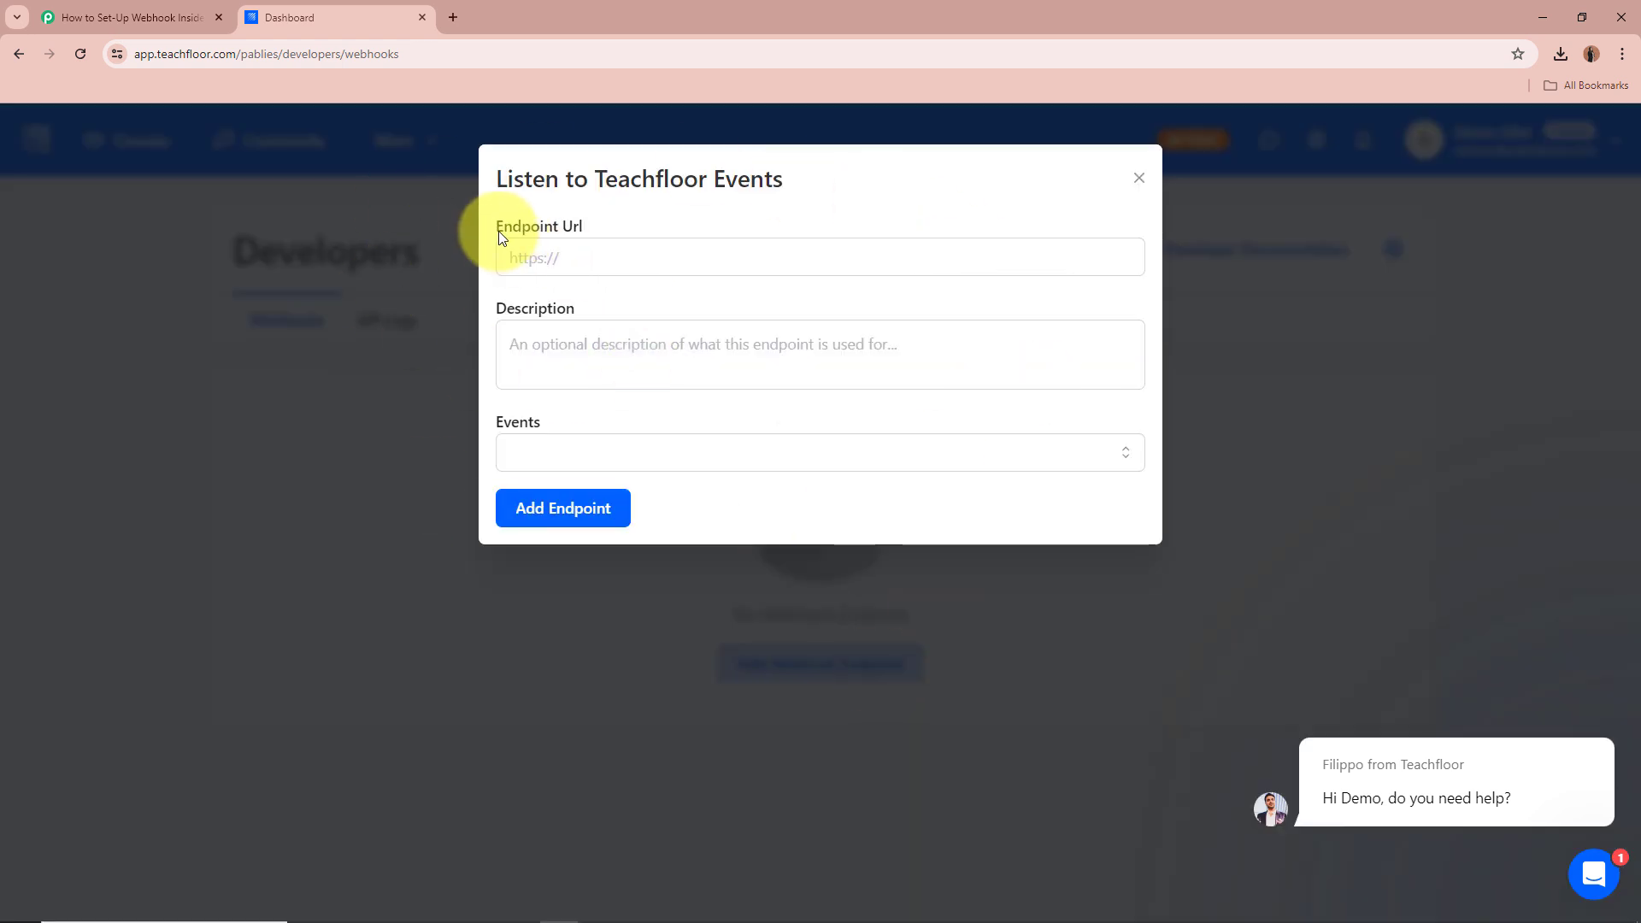
{"action": "left_click_drag", "start_coordinate": [502, 237], "coordinate": [630, 242]}
{"action": "left_click", "coordinate": [627, 253]}
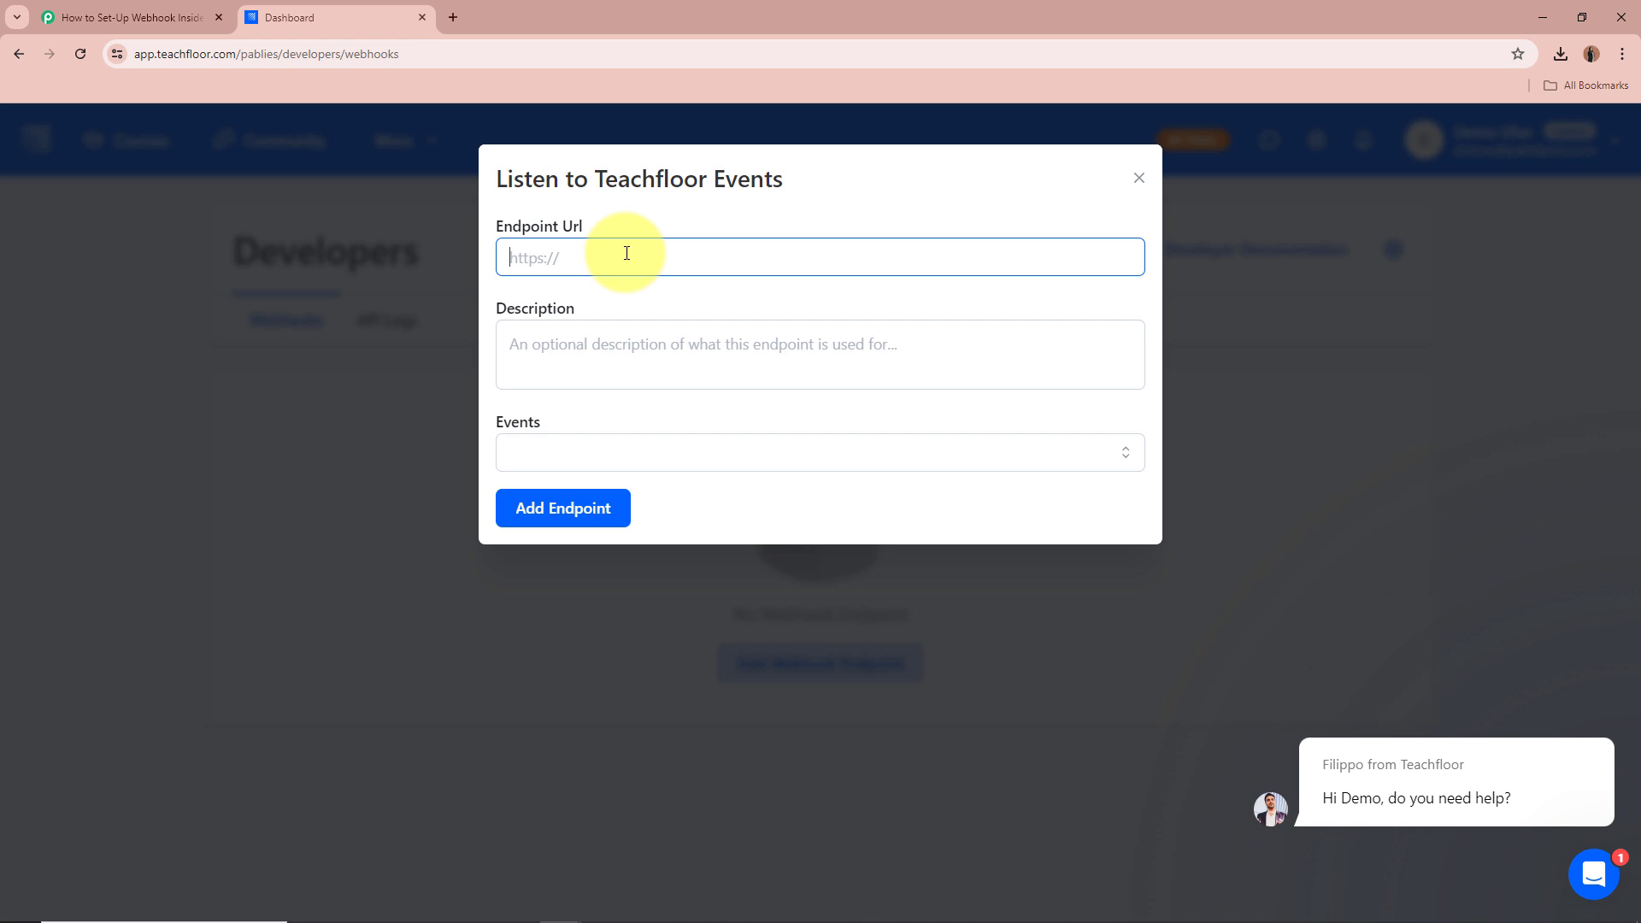
{"action": "key", "text": "ctrl+v"}
{"action": "left_click", "coordinate": [673, 295]}
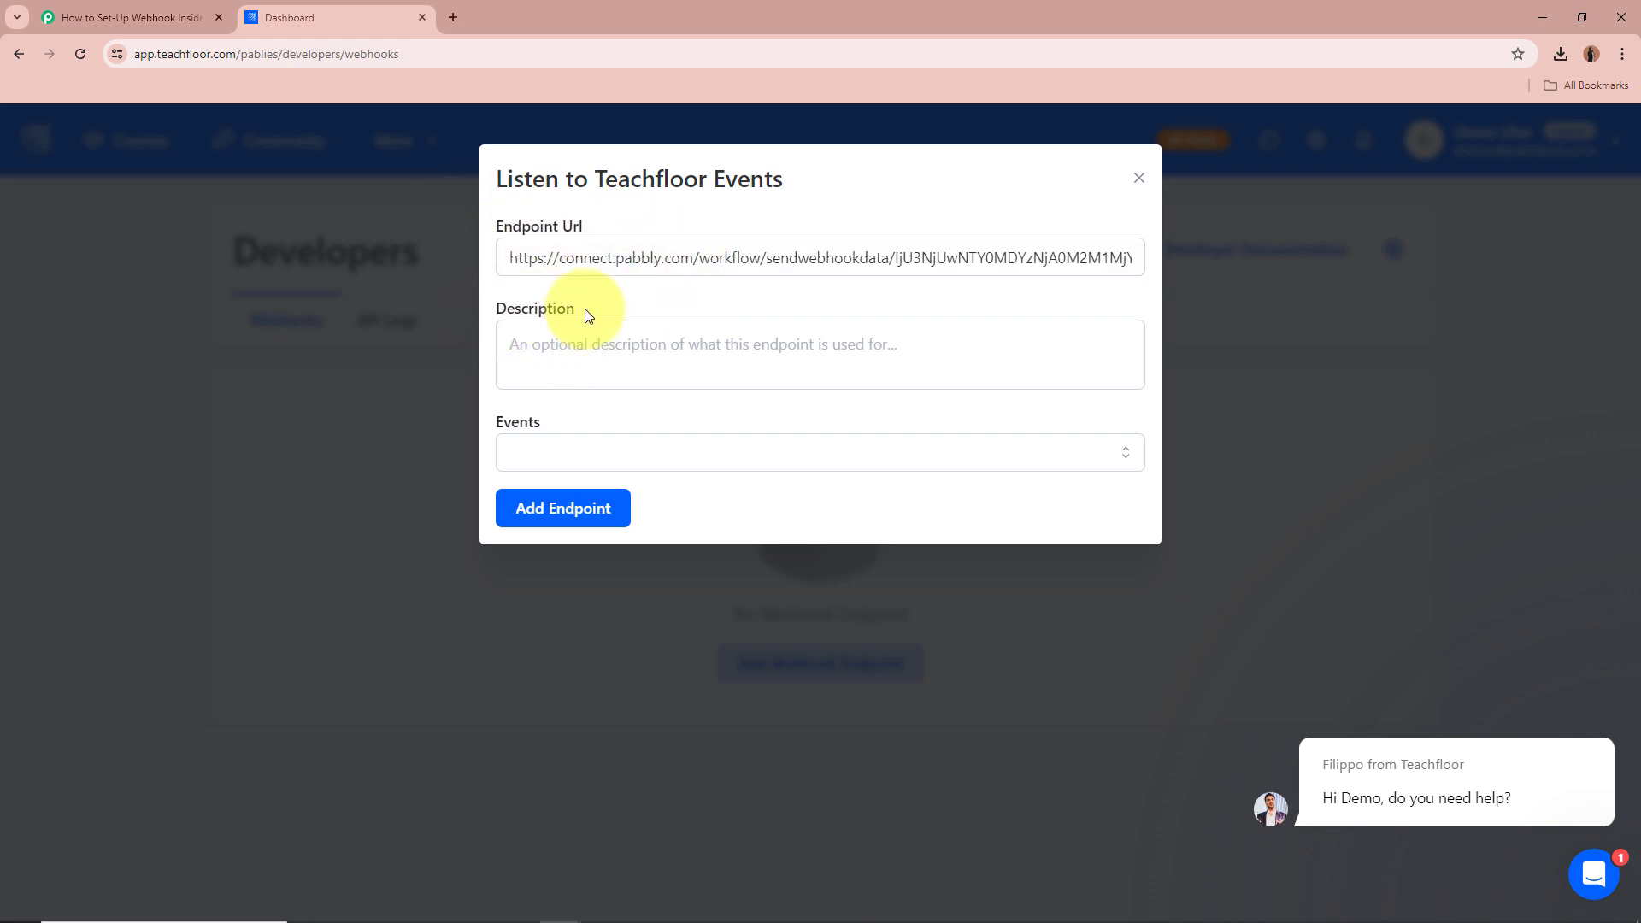
Enter "Test Webhook" as the description of the new endpoint.
{"action": "left_click", "coordinate": [588, 349]}
{"action": "type", "text": "Test"}
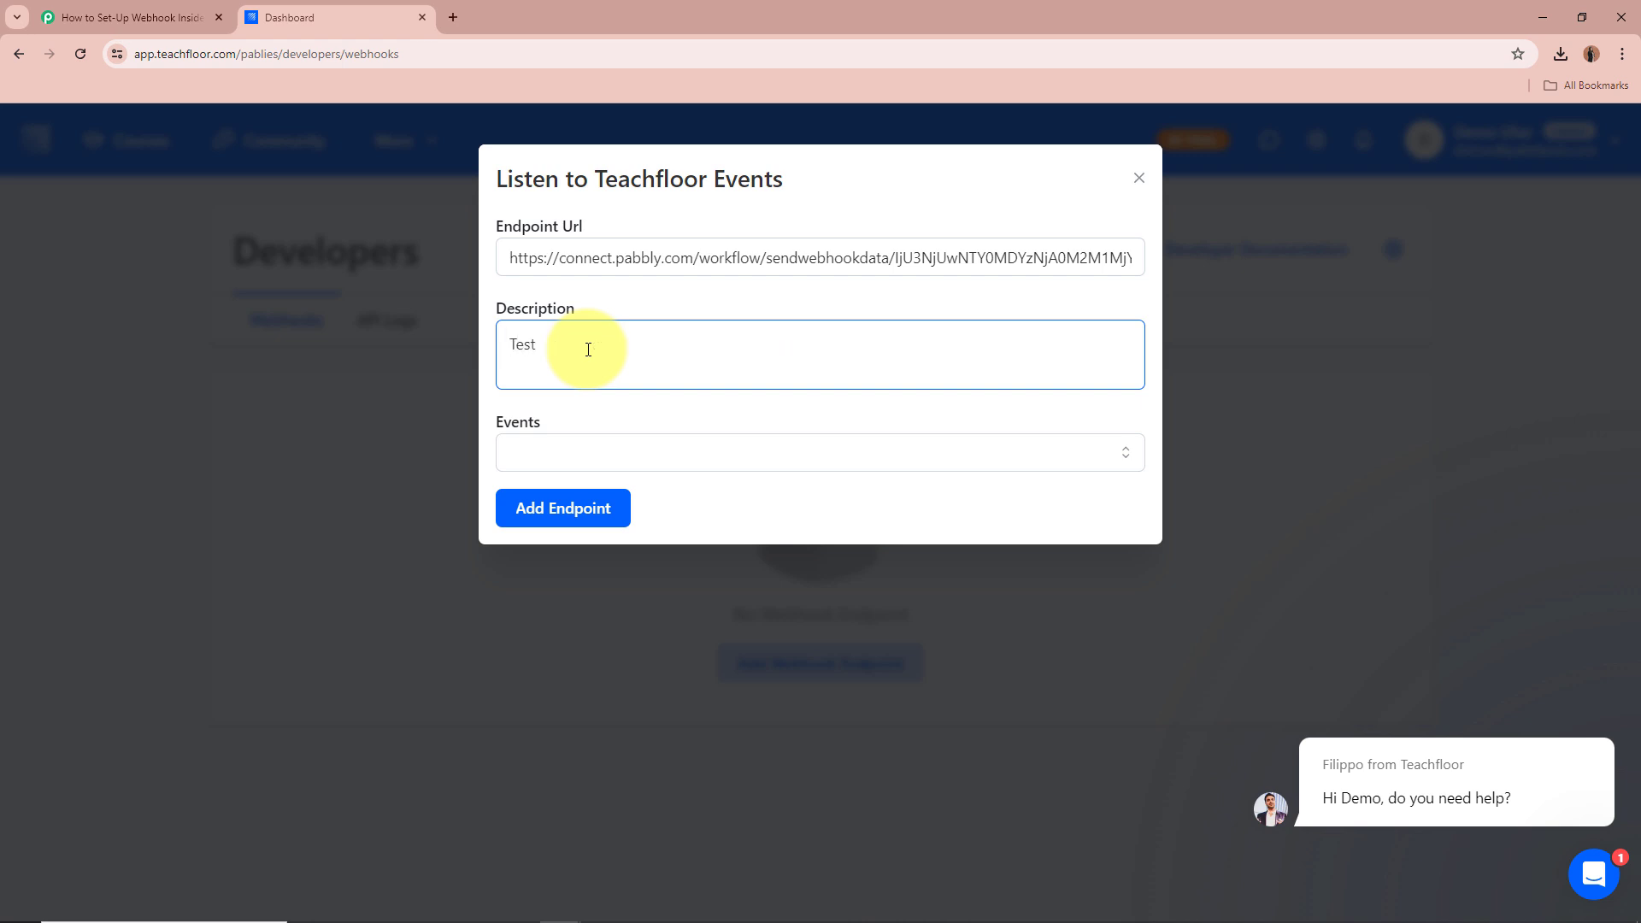
{"action": "type", "text": " Webhook"}
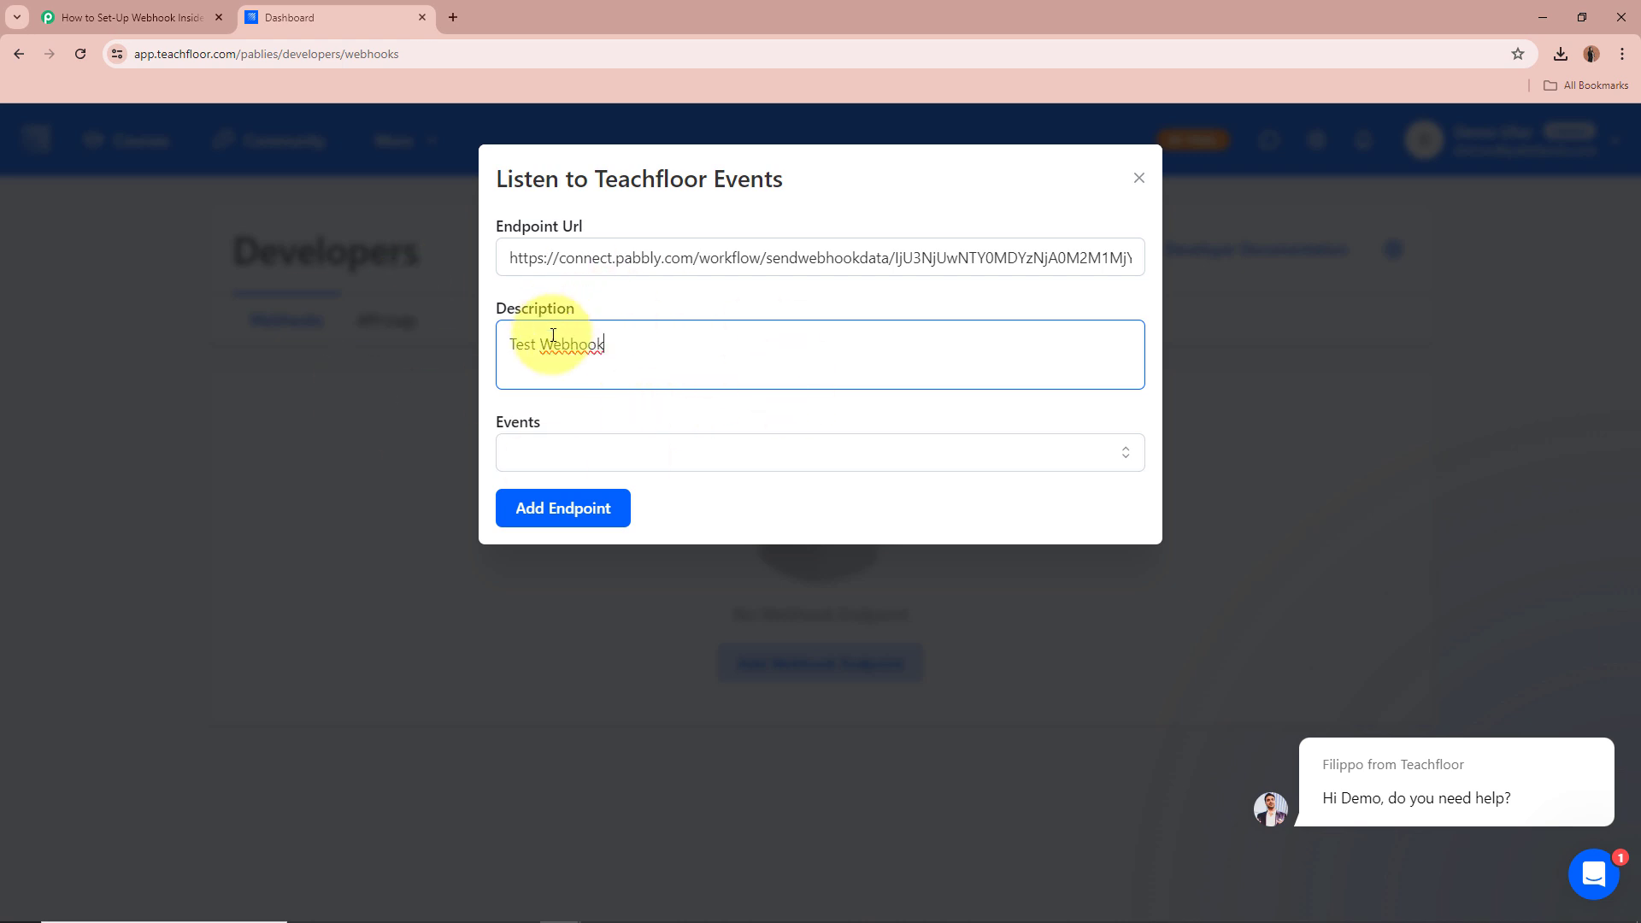
{"action": "left_click", "coordinate": [668, 423]}
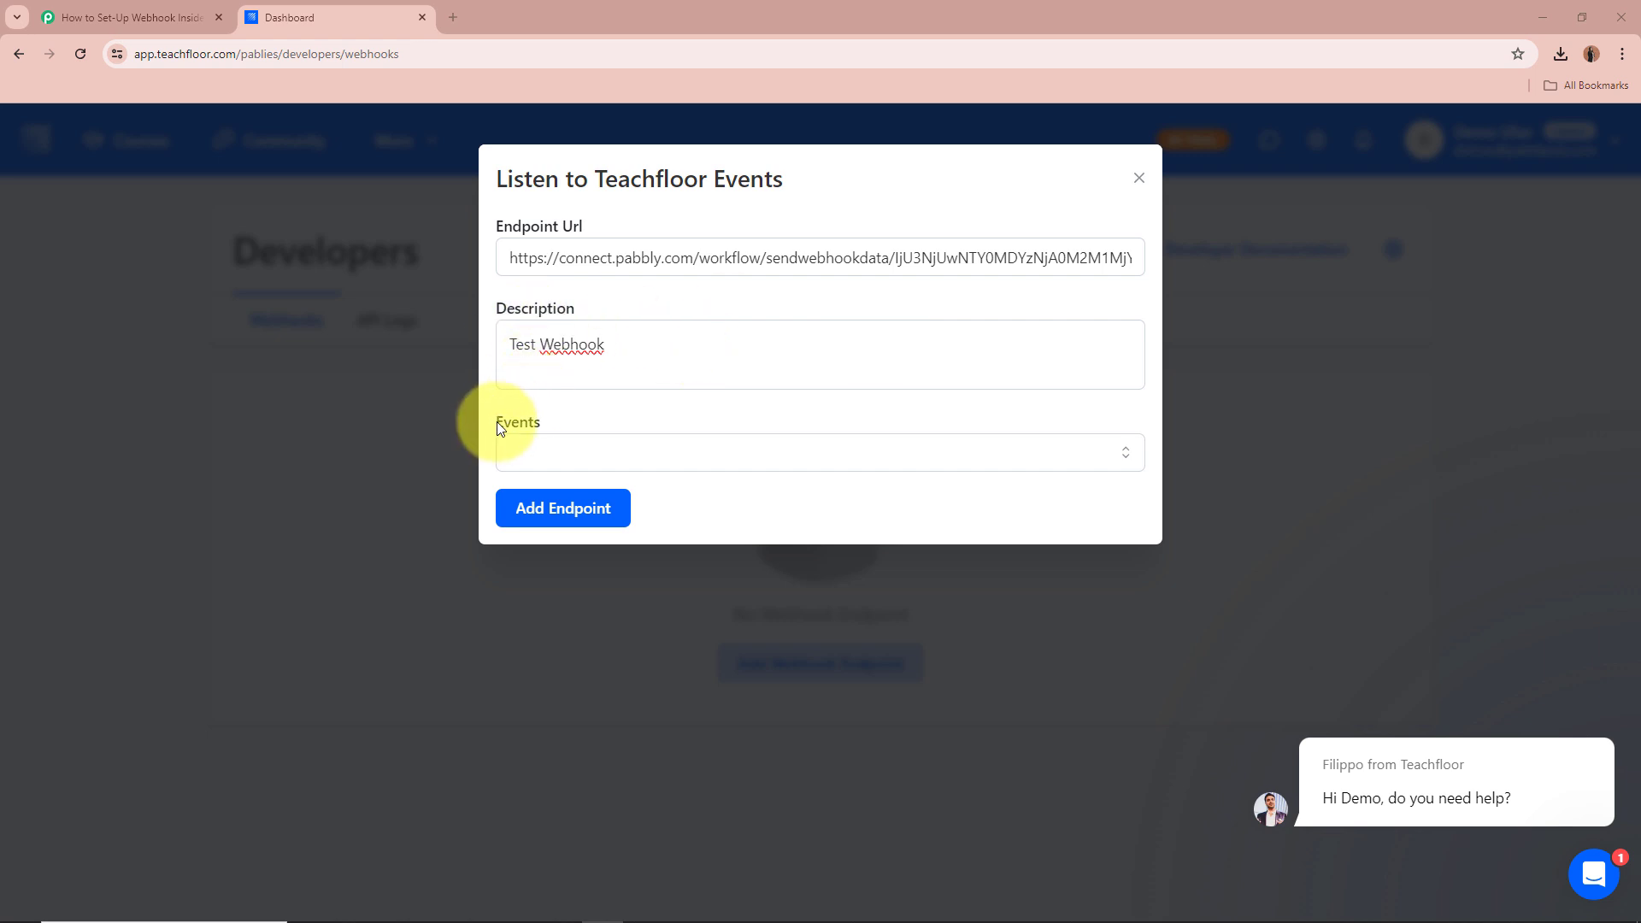
Check the required event in the Pabbly Connect instructions, select course.created for the Teachfloor endpoint and add the endpoint.
{"action": "left_click", "coordinate": [124, 17]}
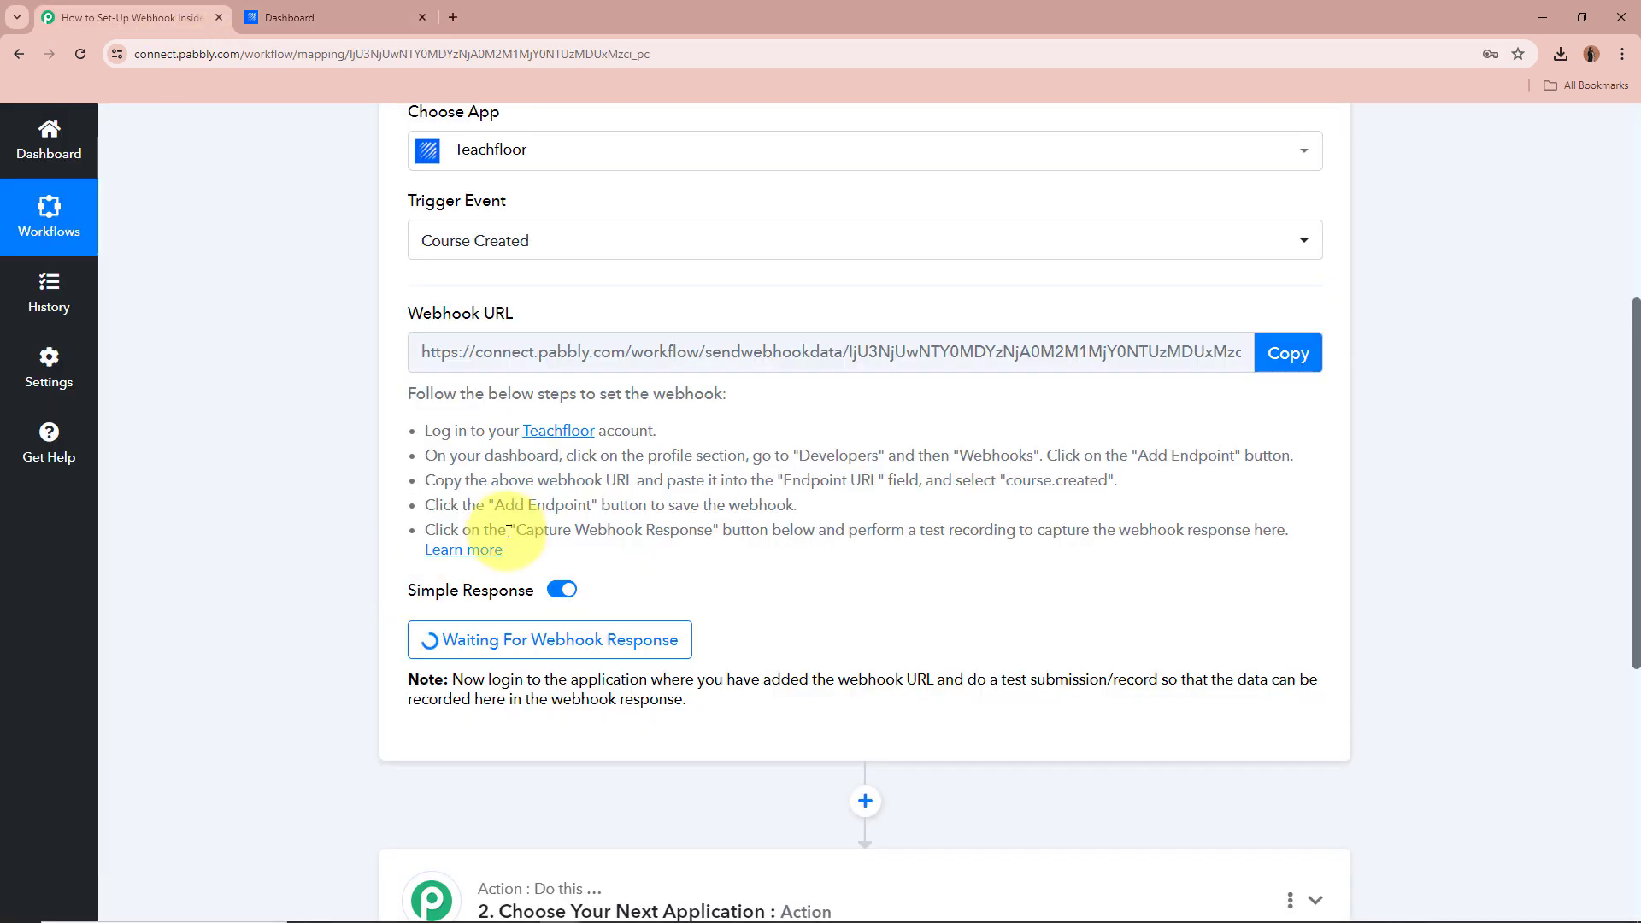
{"action": "left_click_drag", "start_coordinate": [956, 484], "coordinate": [1125, 479]}
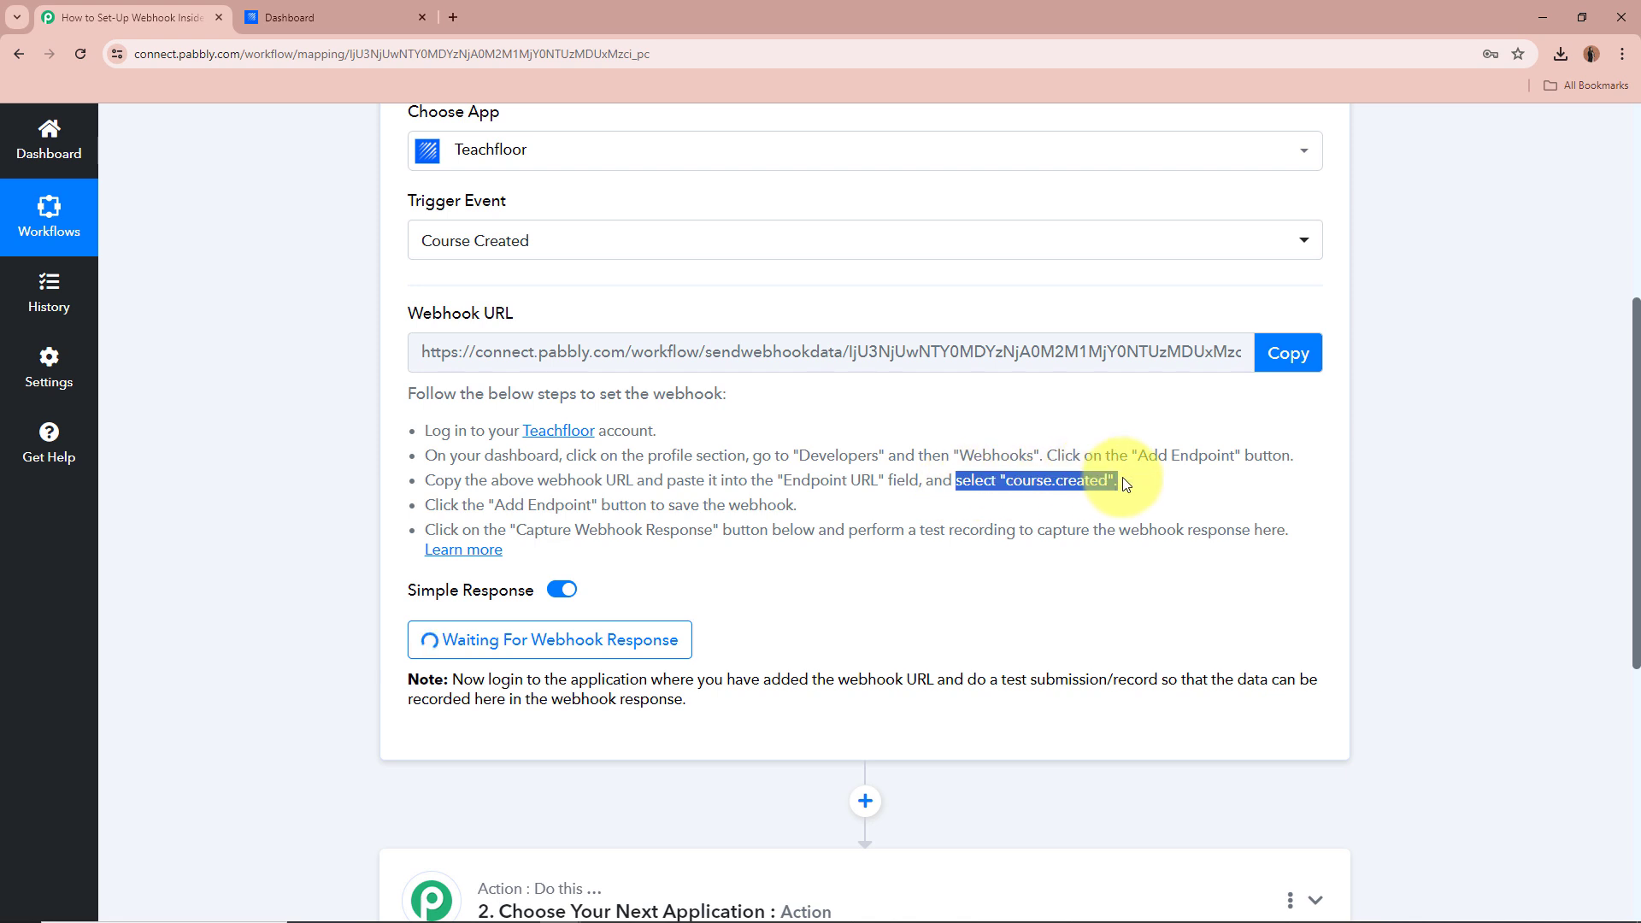
{"action": "left_click", "coordinate": [1124, 479]}
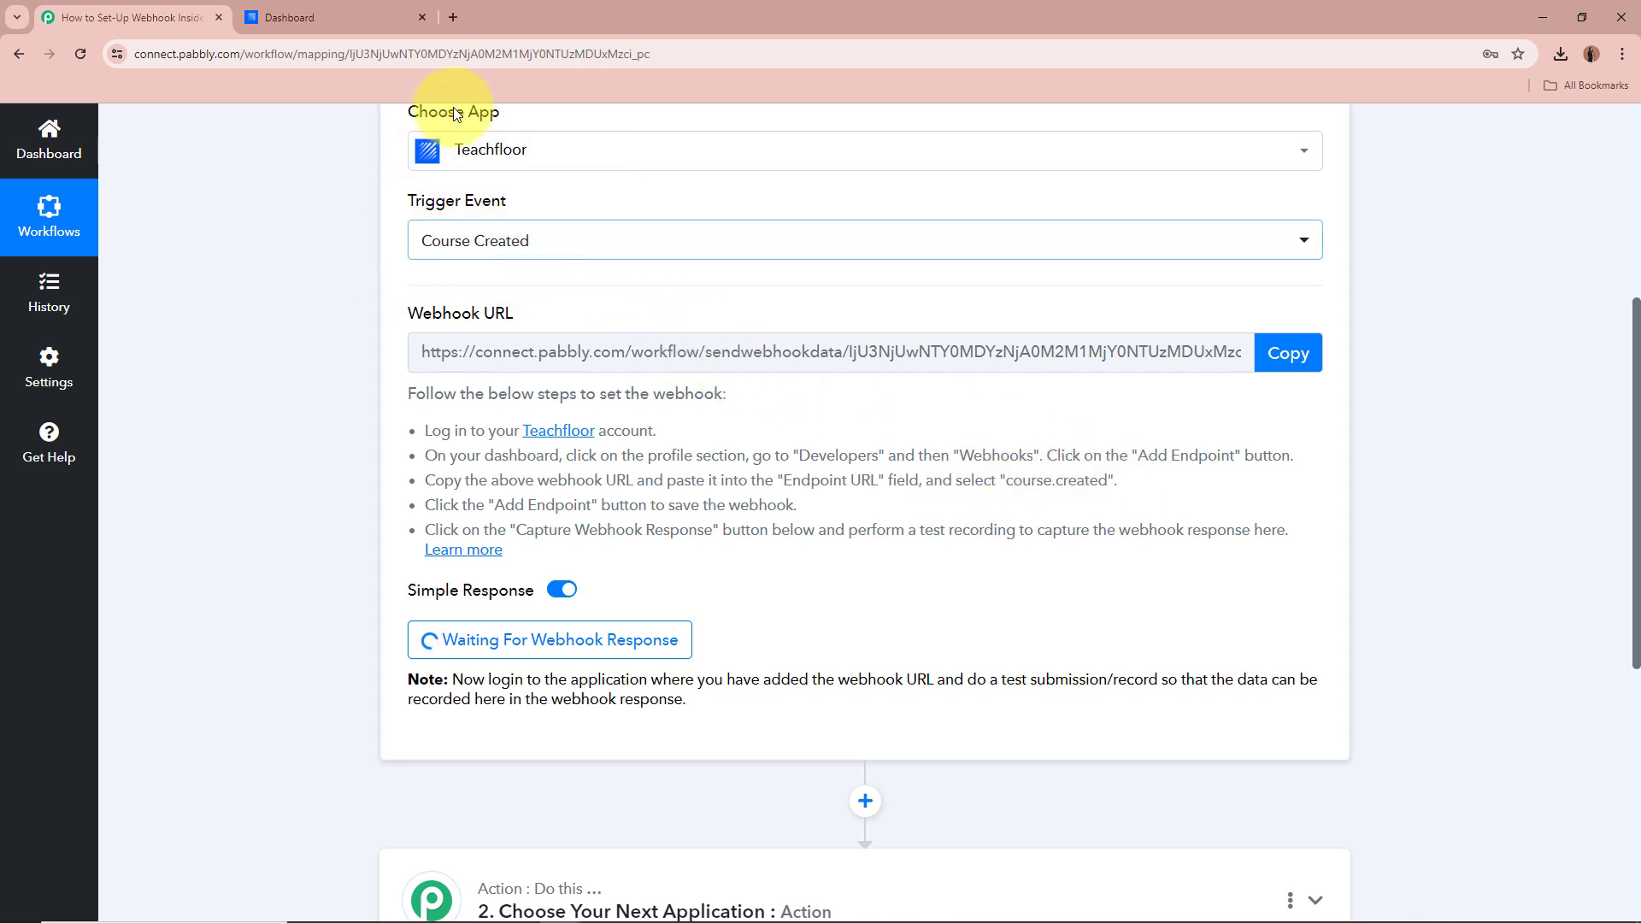
{"action": "left_click", "coordinate": [392, 22]}
{"action": "left_click", "coordinate": [629, 450]}
{"action": "left_click", "coordinate": [652, 510]}
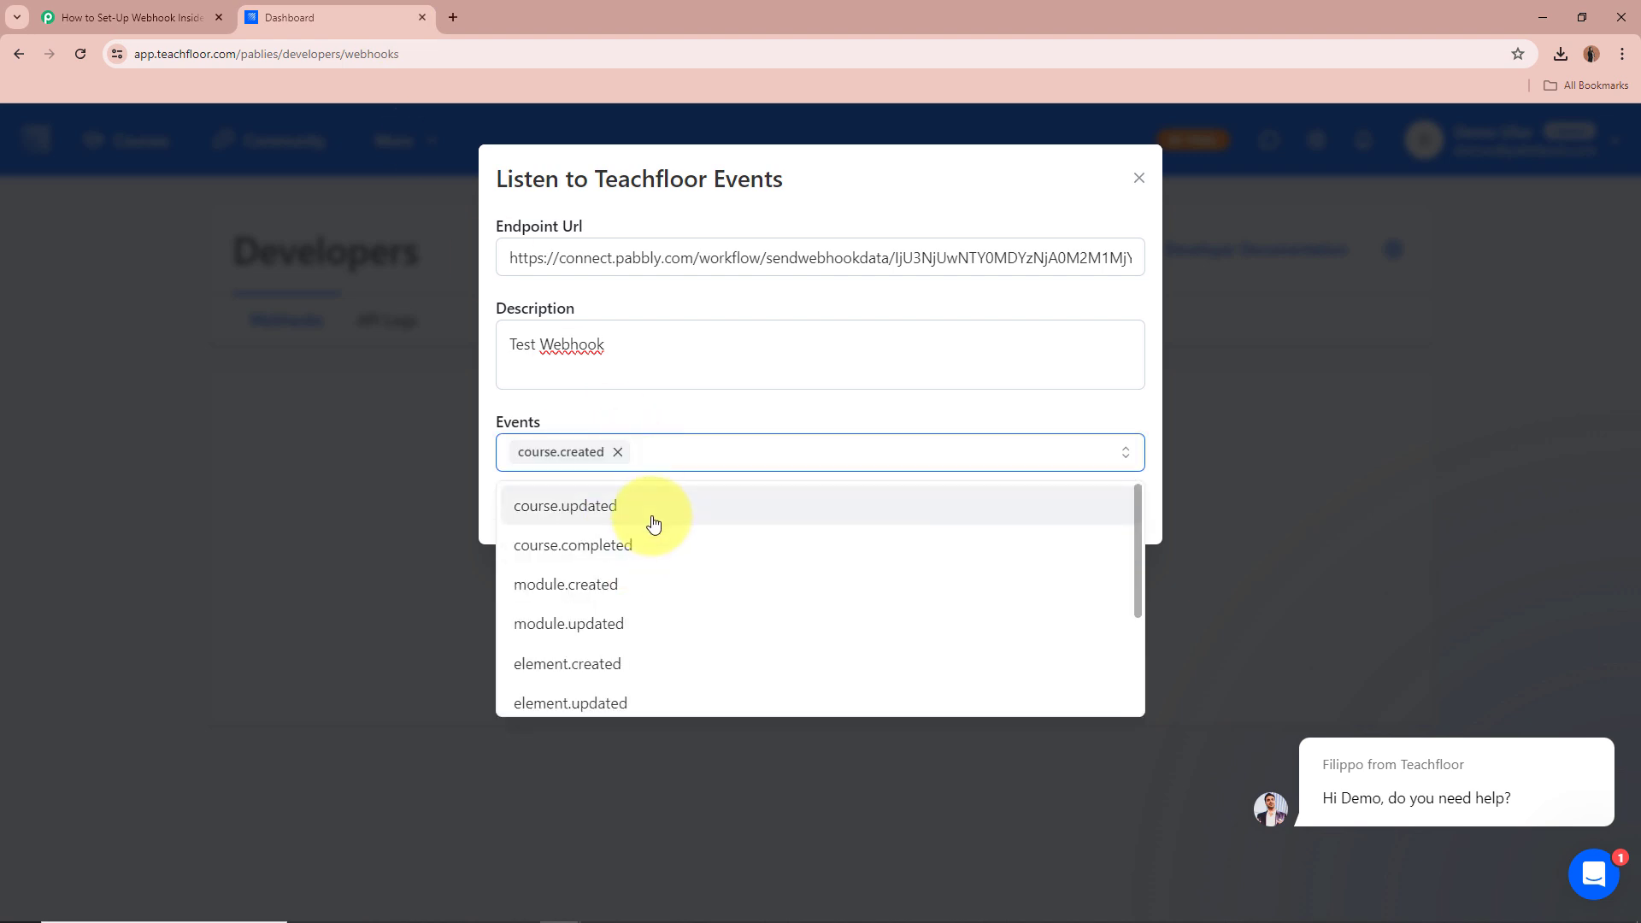
{"action": "left_click", "coordinate": [812, 417]}
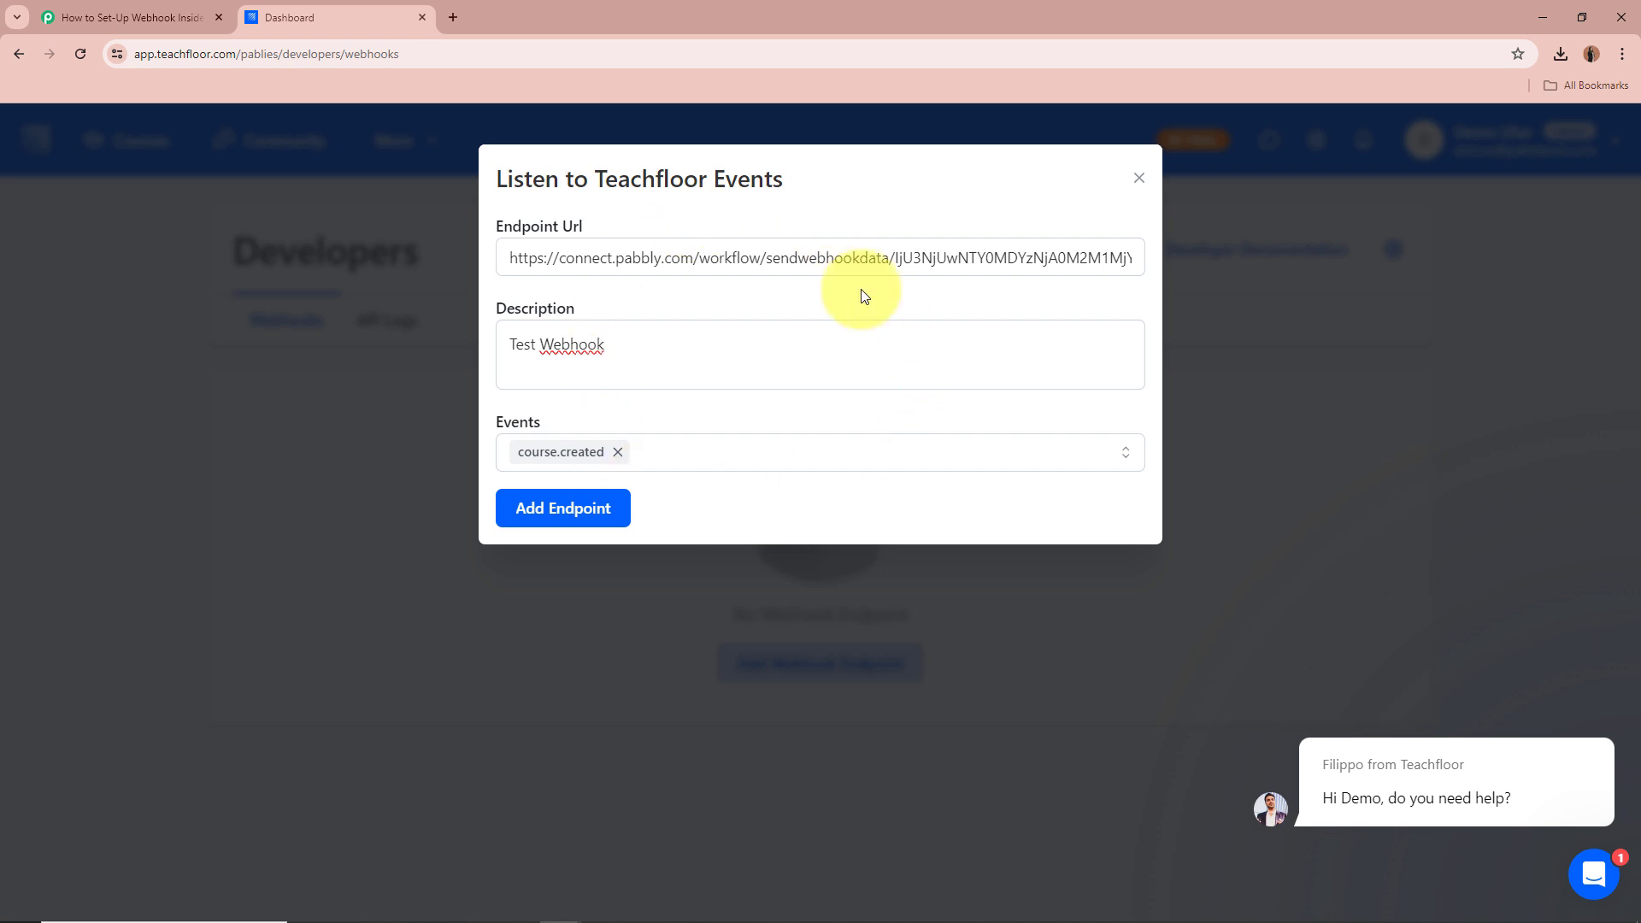
{"action": "left_click", "coordinate": [563, 509]}
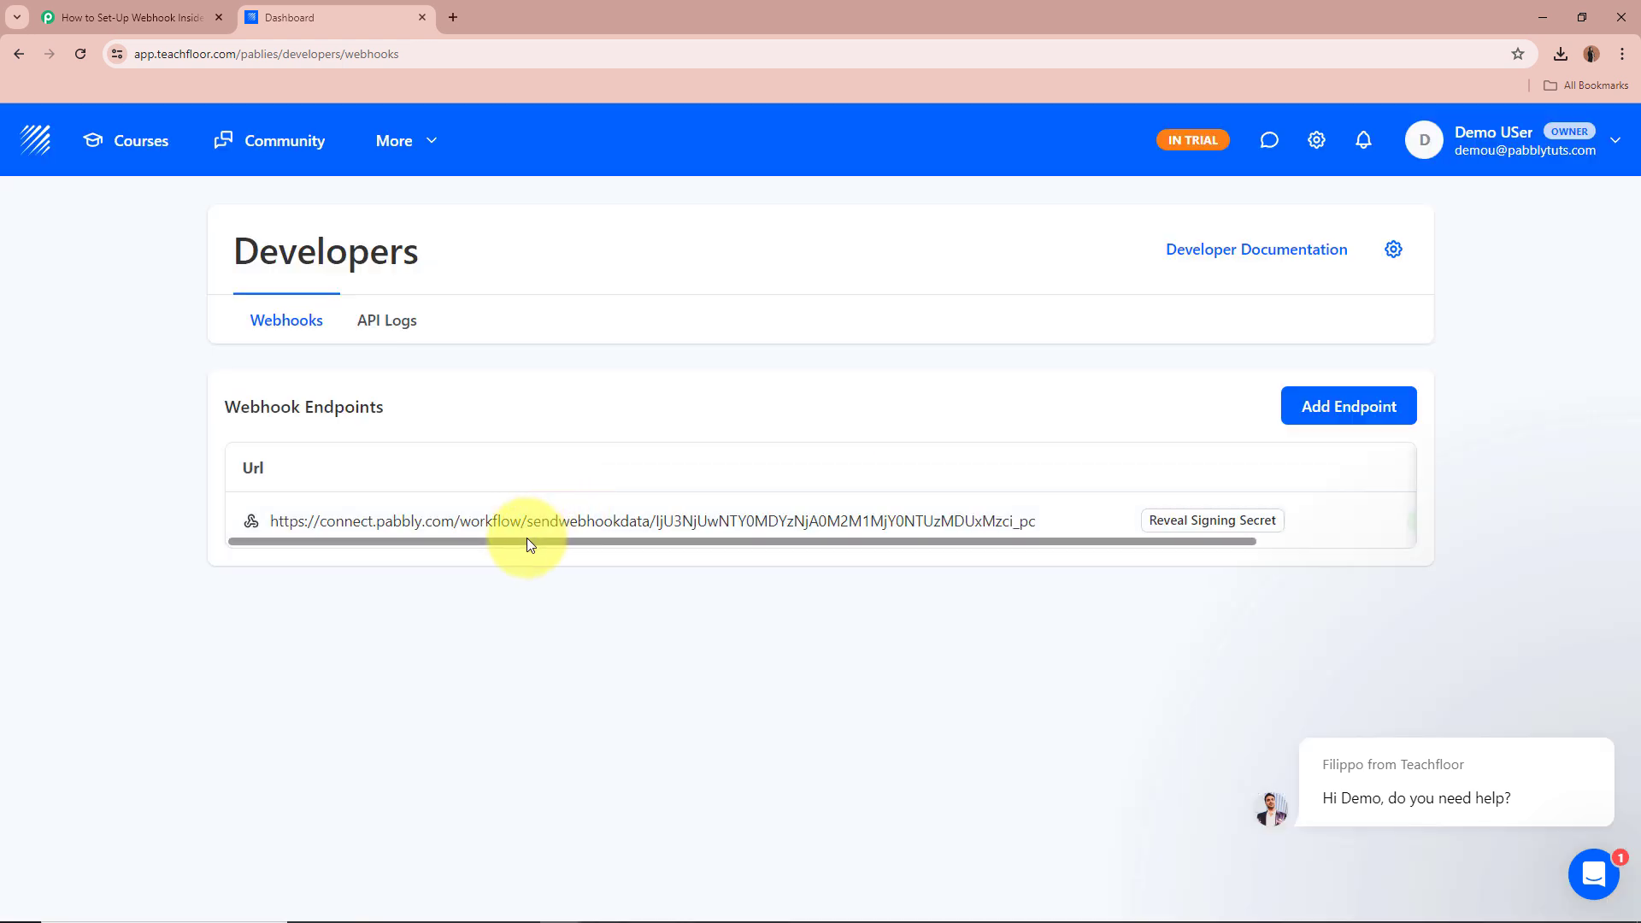
Check the new endpoint's status and actions in Teachfloor, then switch to Pabbly Connect and review the Course Created trigger's webhook instructions and capture state.
{"action": "left_click_drag", "start_coordinate": [520, 541], "coordinate": [815, 547]}
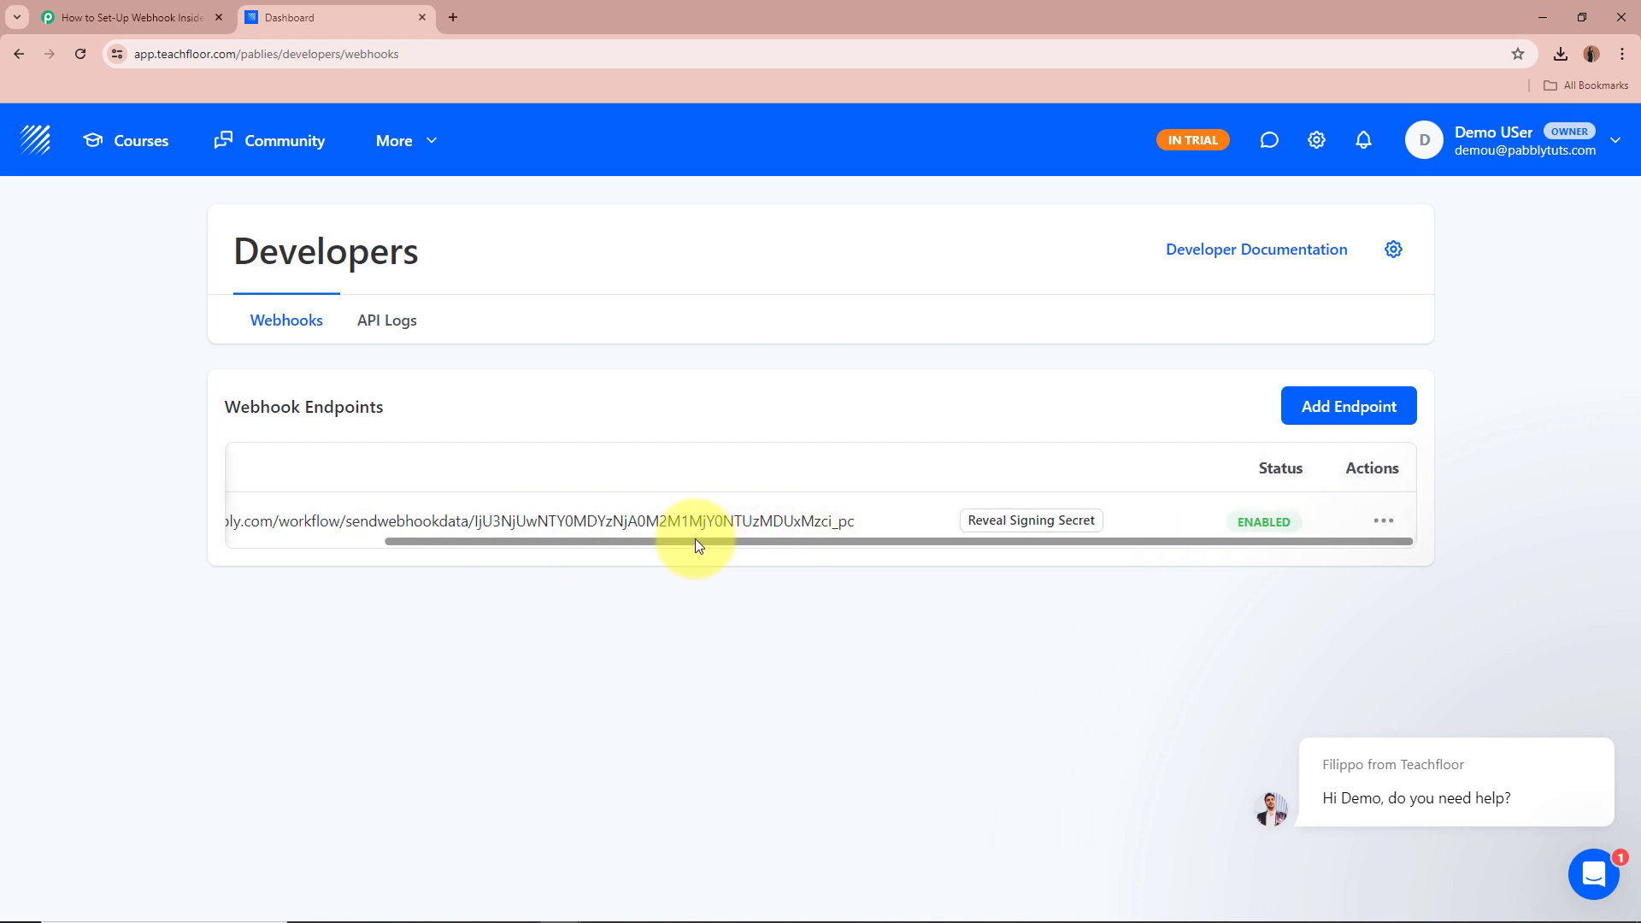
{"action": "left_click_drag", "start_coordinate": [695, 538], "coordinate": [460, 530]}
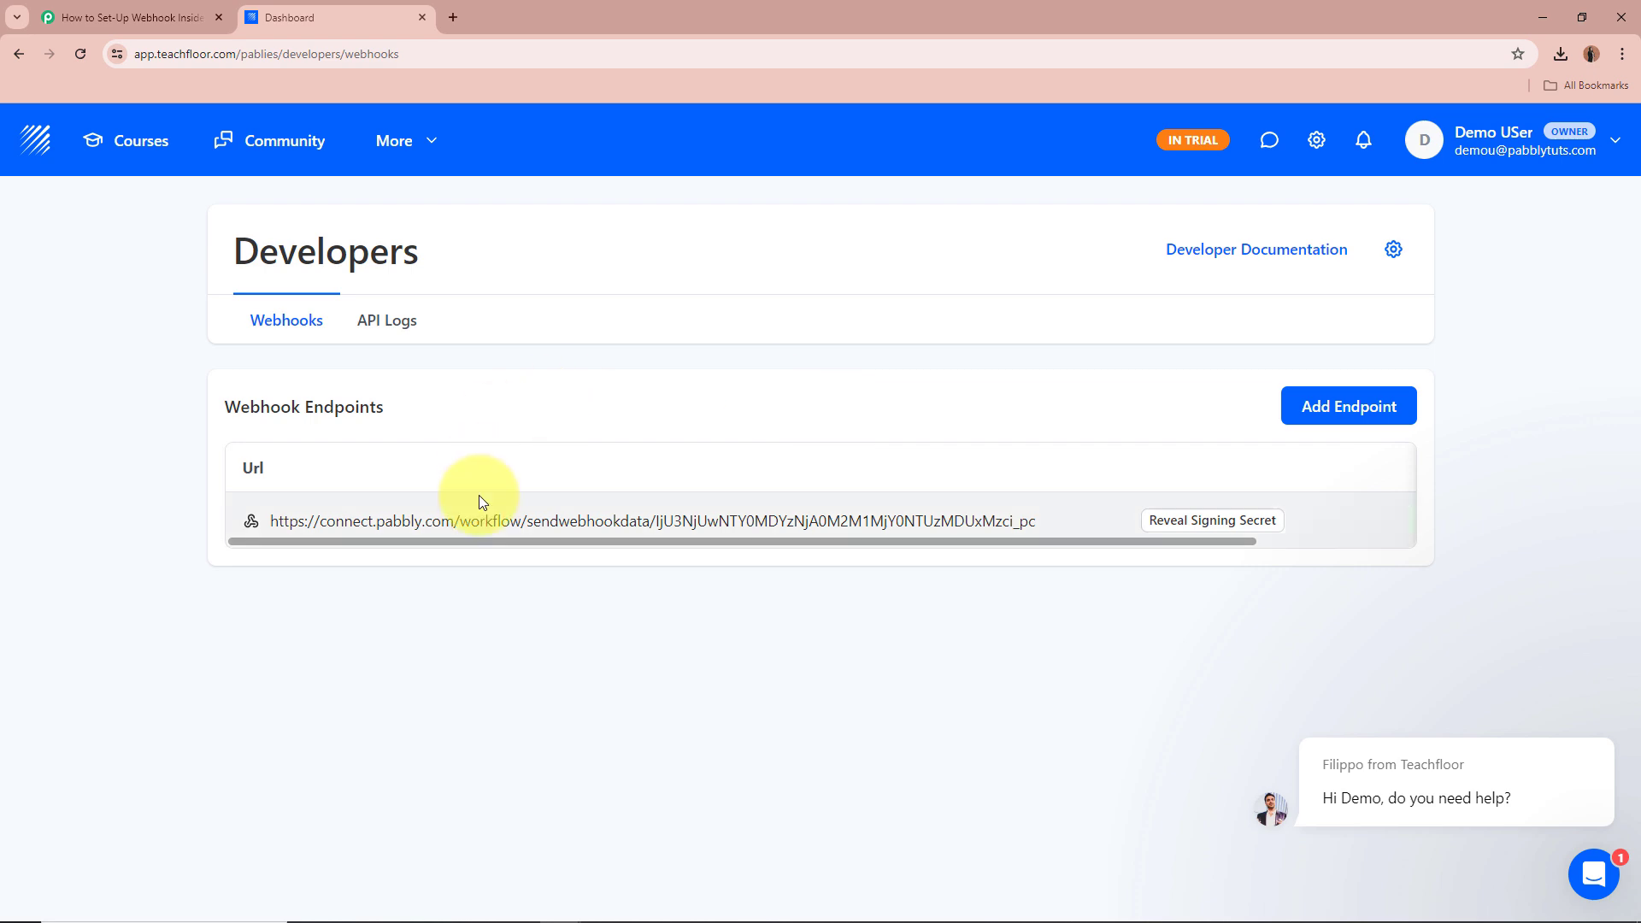
{"action": "left_click", "coordinate": [147, 6]}
{"action": "scroll", "coordinate": [244, 458], "scroll_direction": "down", "scroll_amount": 2}
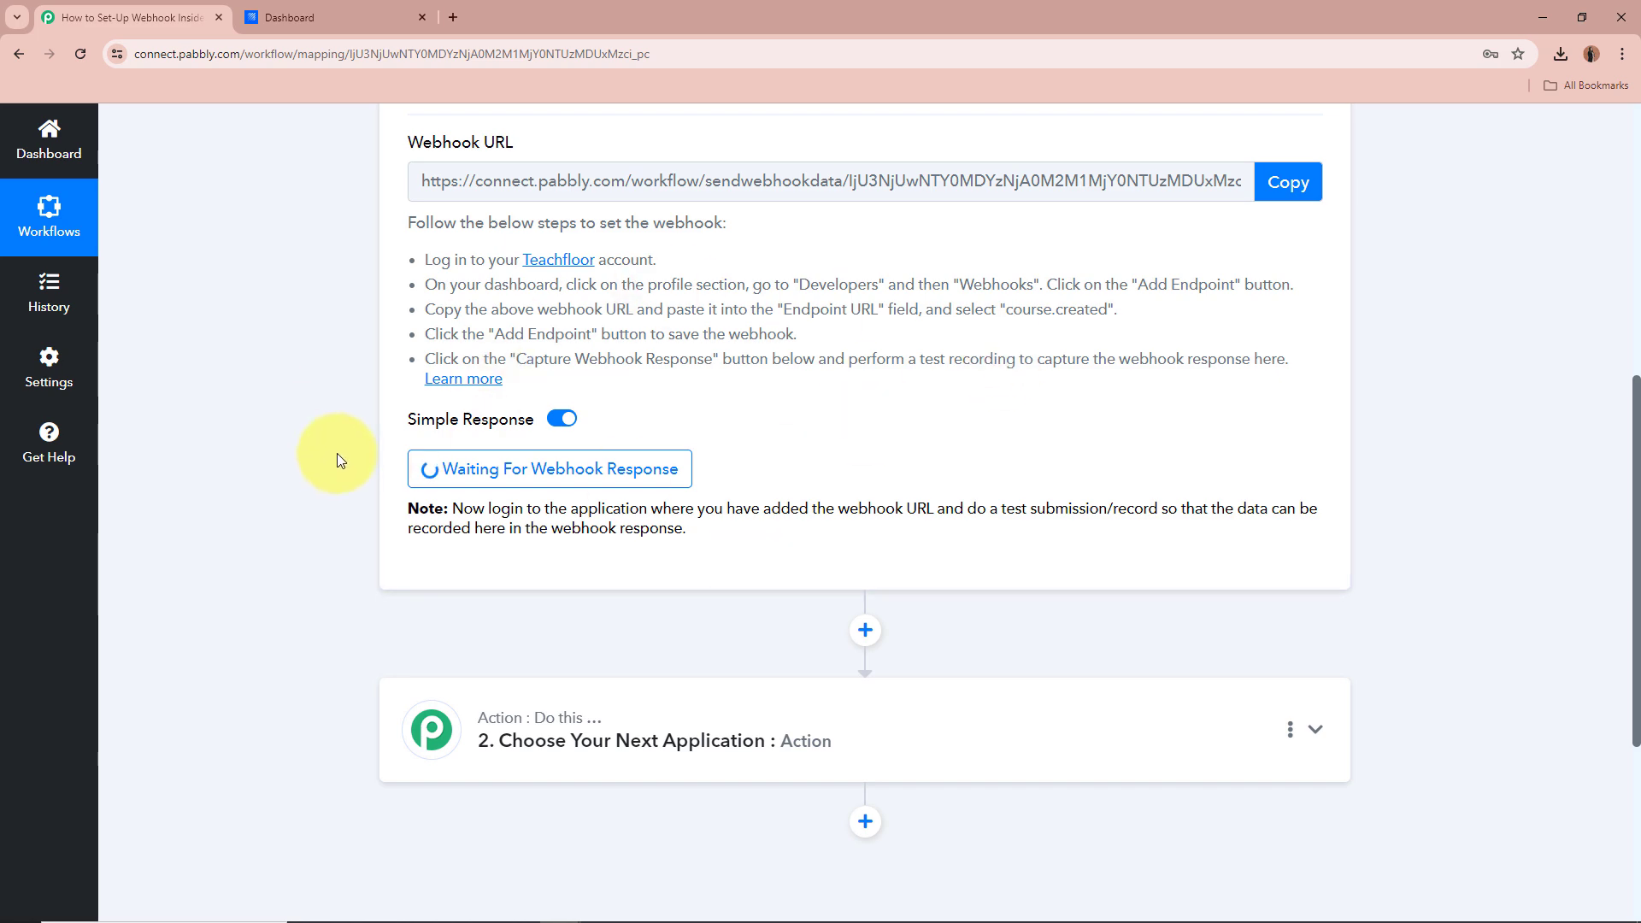
{"action": "scroll", "coordinate": [336, 453], "scroll_direction": "up", "scroll_amount": 4}
{"action": "scroll", "coordinate": [337, 453], "scroll_direction": "up", "scroll_amount": 2}
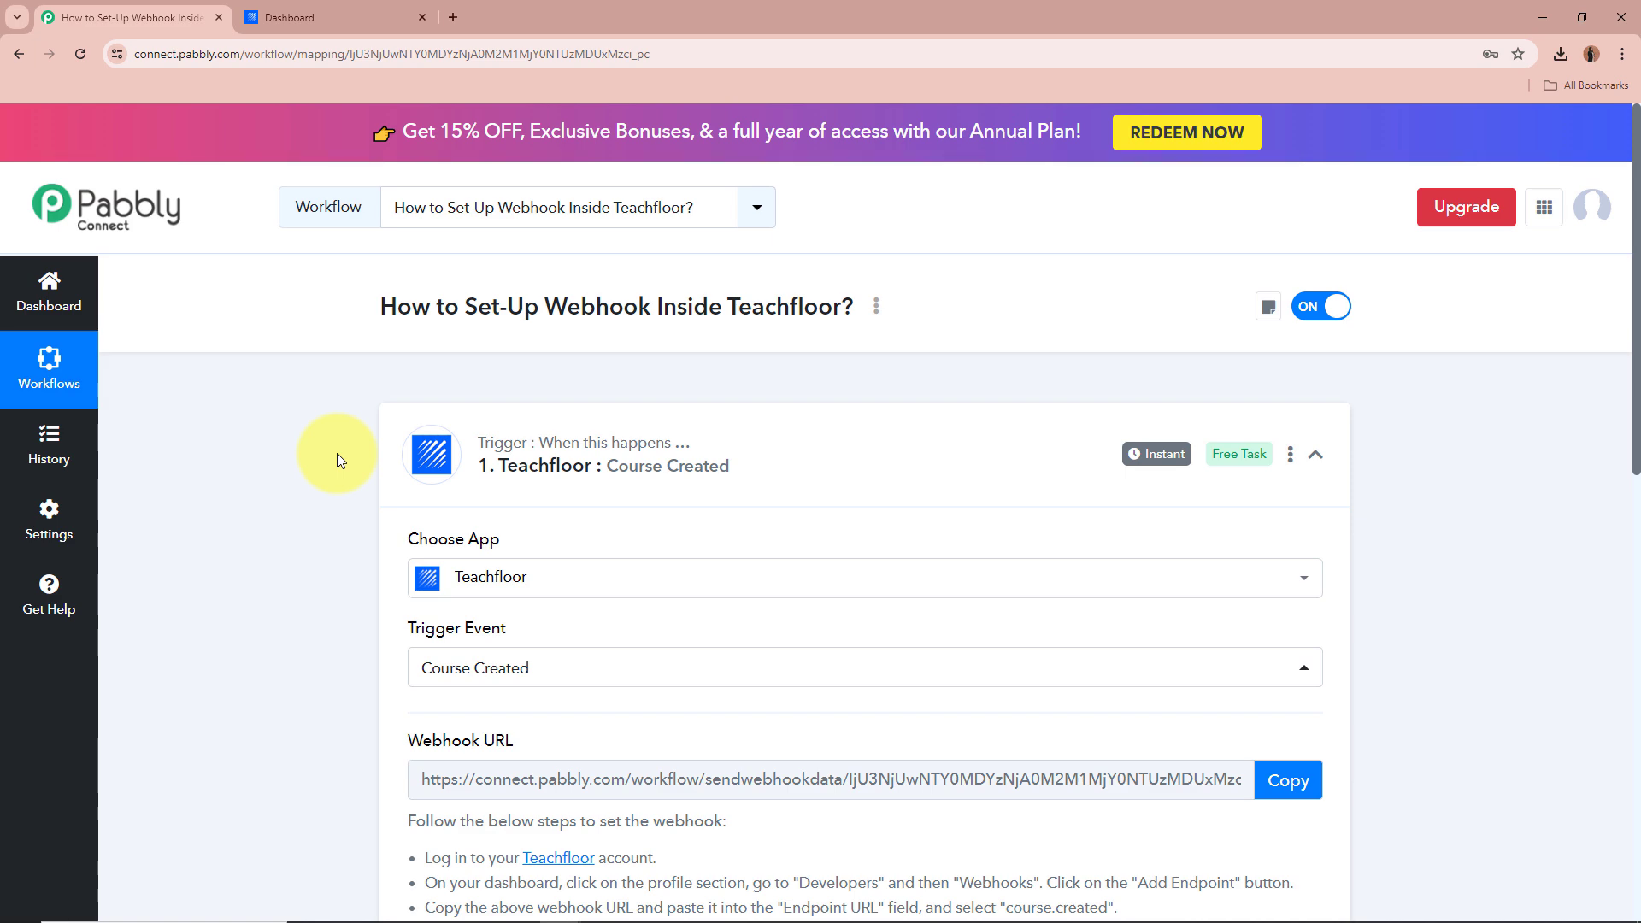
{"action": "scroll", "coordinate": [337, 453], "scroll_direction": "down", "scroll_amount": 5}
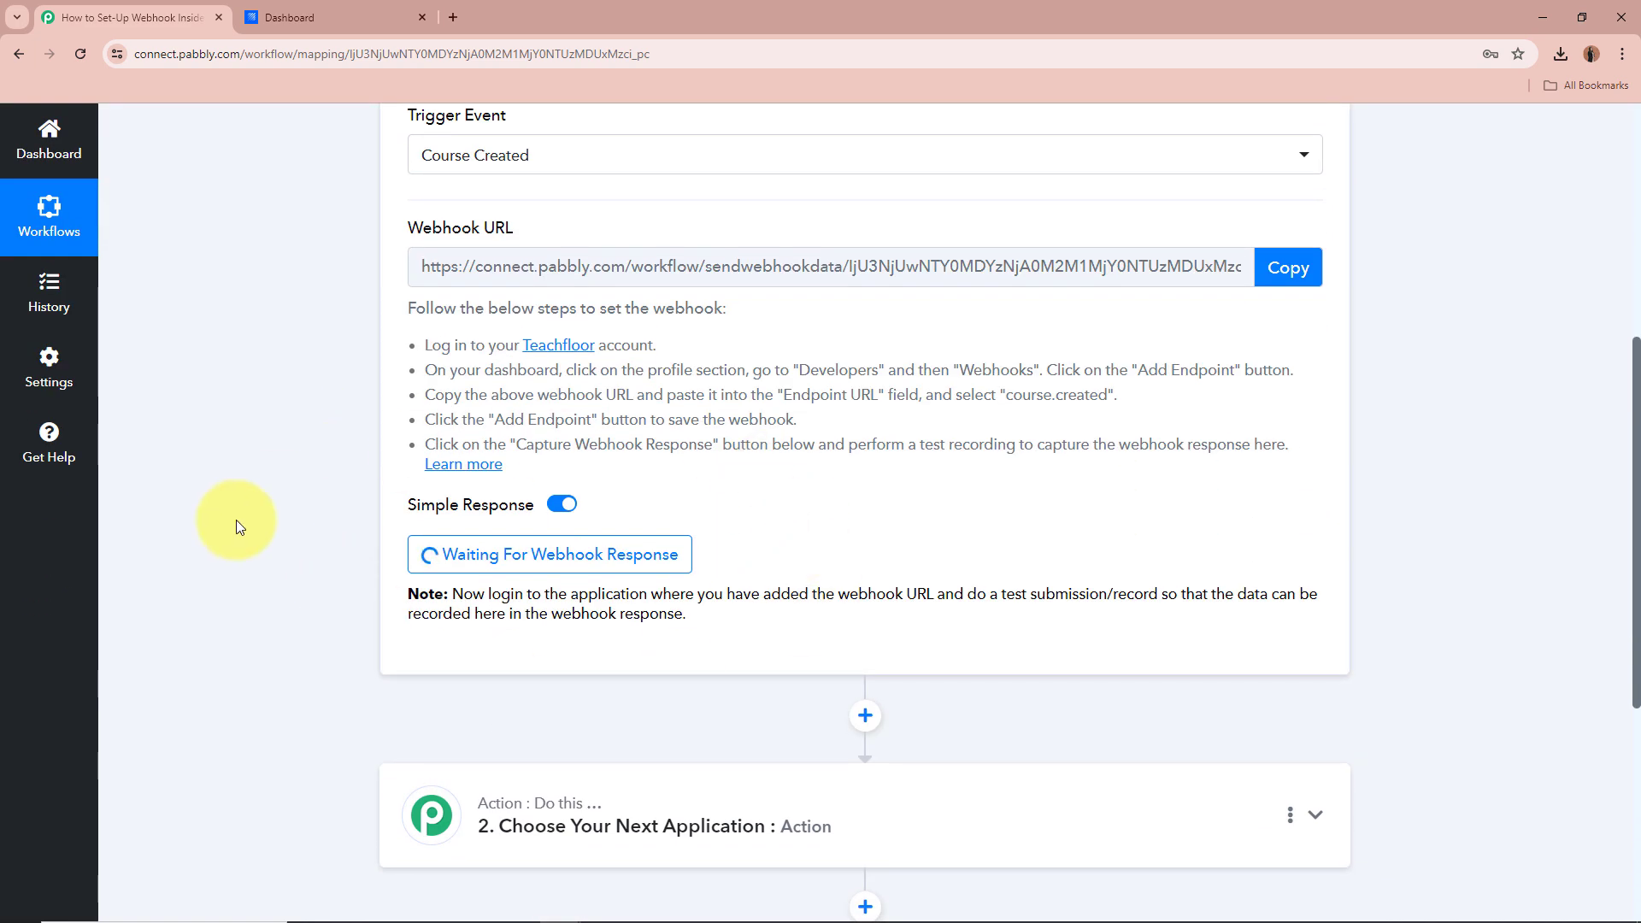
{"action": "scroll", "coordinate": [257, 504], "scroll_direction": "up", "scroll_amount": 4}
{"action": "scroll", "coordinate": [274, 492], "scroll_direction": "up", "scroll_amount": 2}
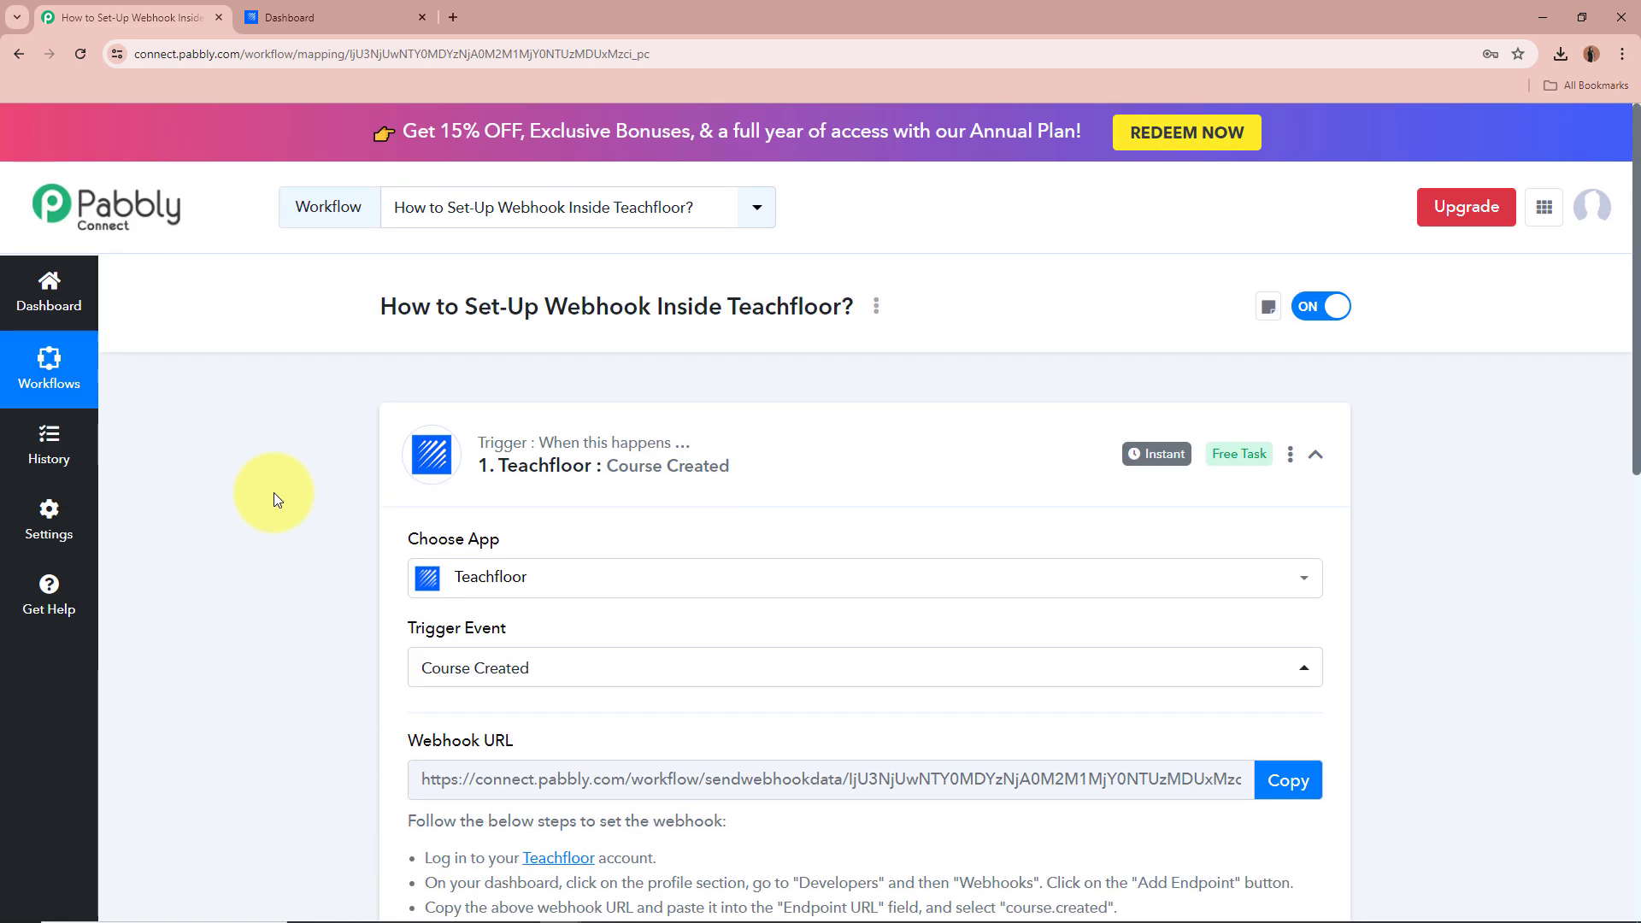
Switch back to Teachfloor and create a new course from its Courses page.
{"action": "left_click", "coordinate": [366, 12]}
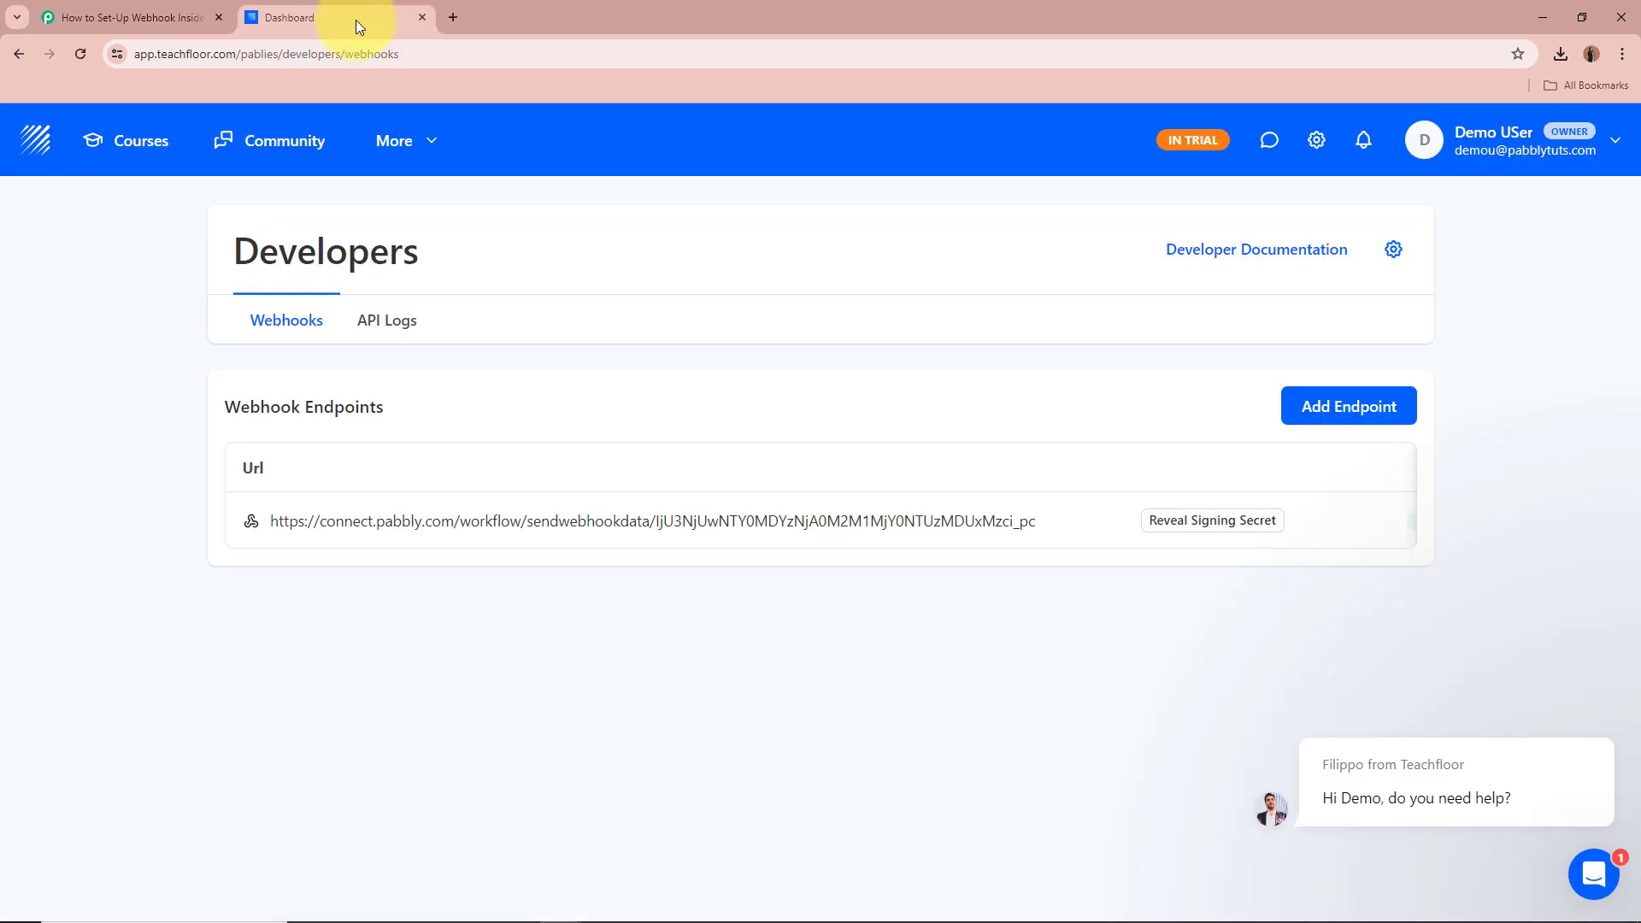
{"action": "left_click", "coordinate": [147, 142]}
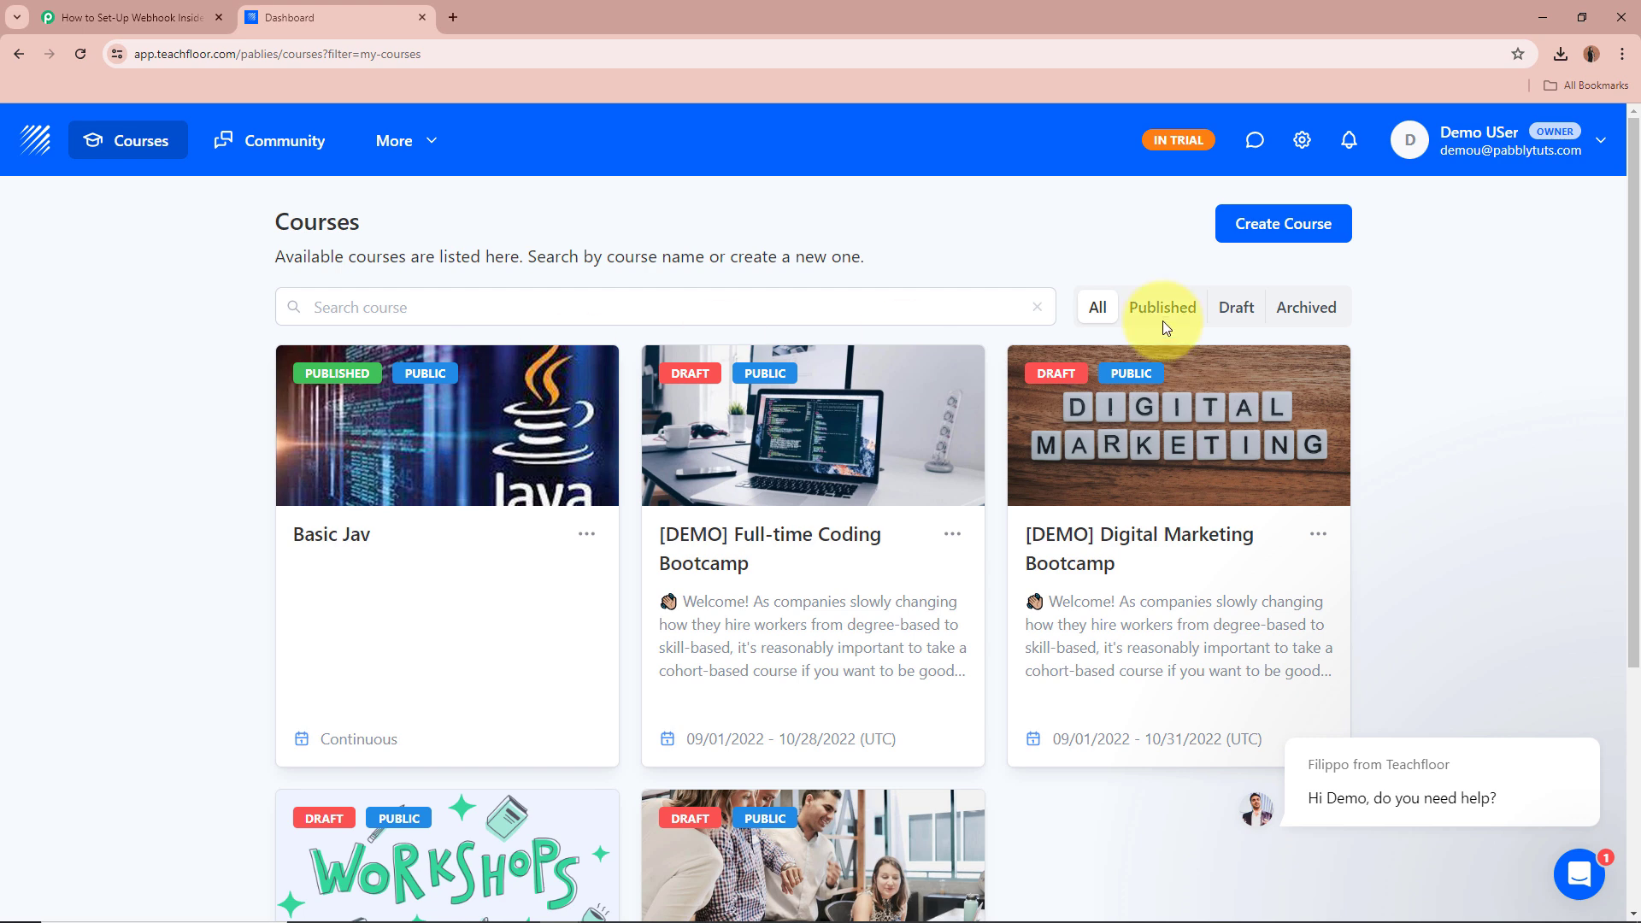
{"action": "left_click", "coordinate": [1282, 224]}
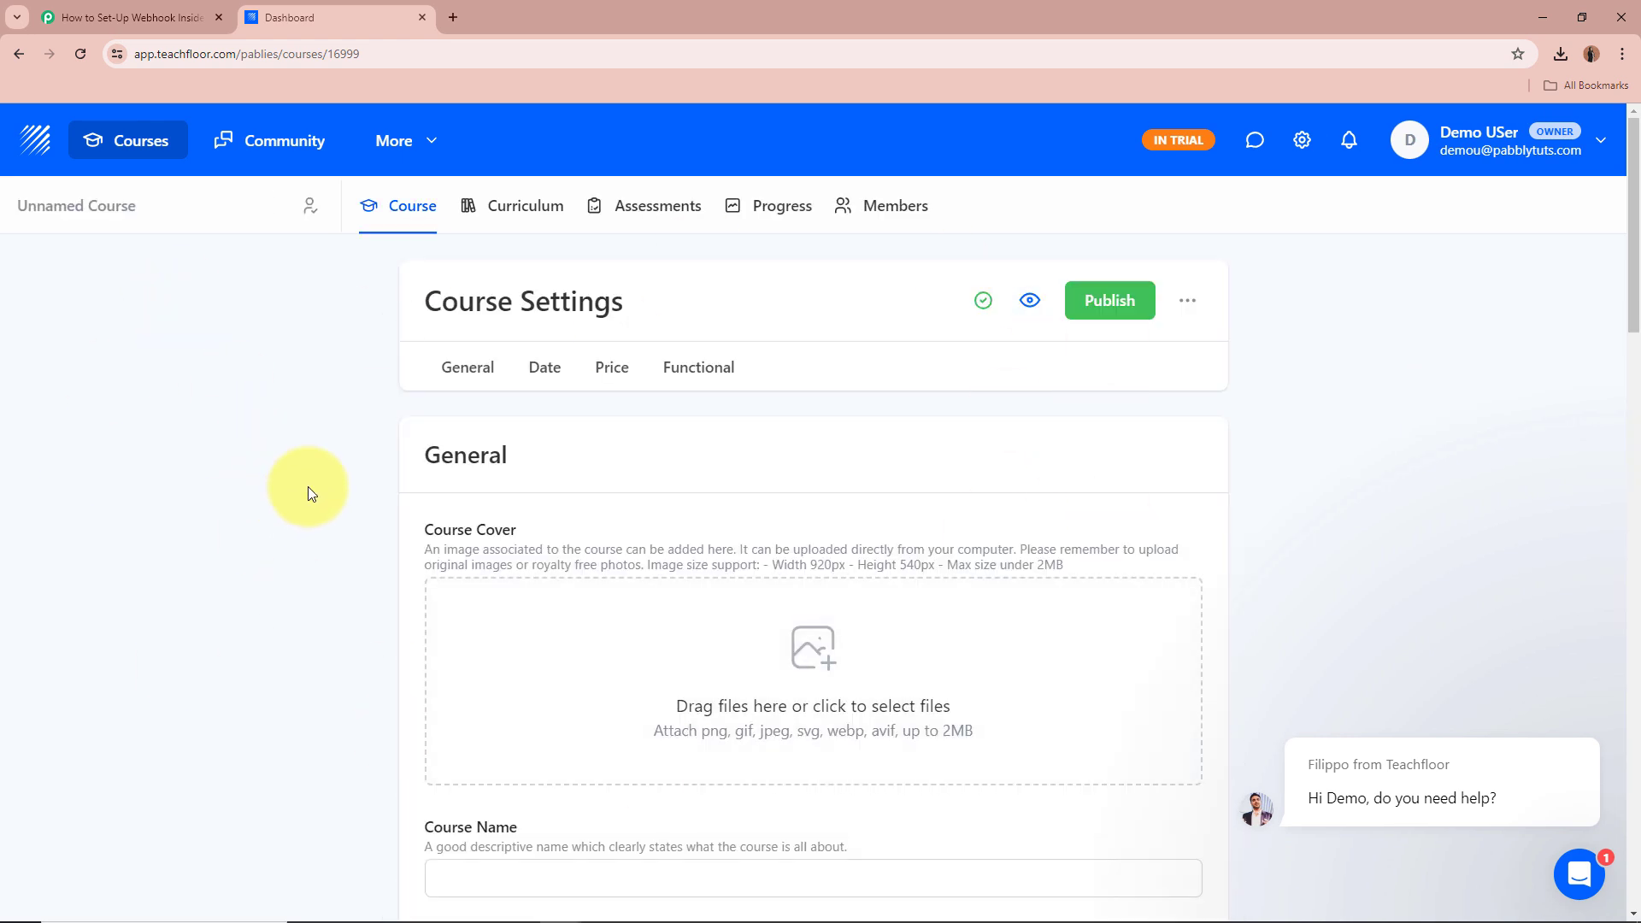
Add a trading-themed cover image, name the course "Mastering the Markets: A Comprehensive Trading Course" and fill in its course description.
{"action": "scroll", "coordinate": [308, 493], "scroll_direction": "down", "scroll_amount": 2}
{"action": "scroll", "coordinate": [769, 470], "scroll_direction": "down", "scroll_amount": 2}
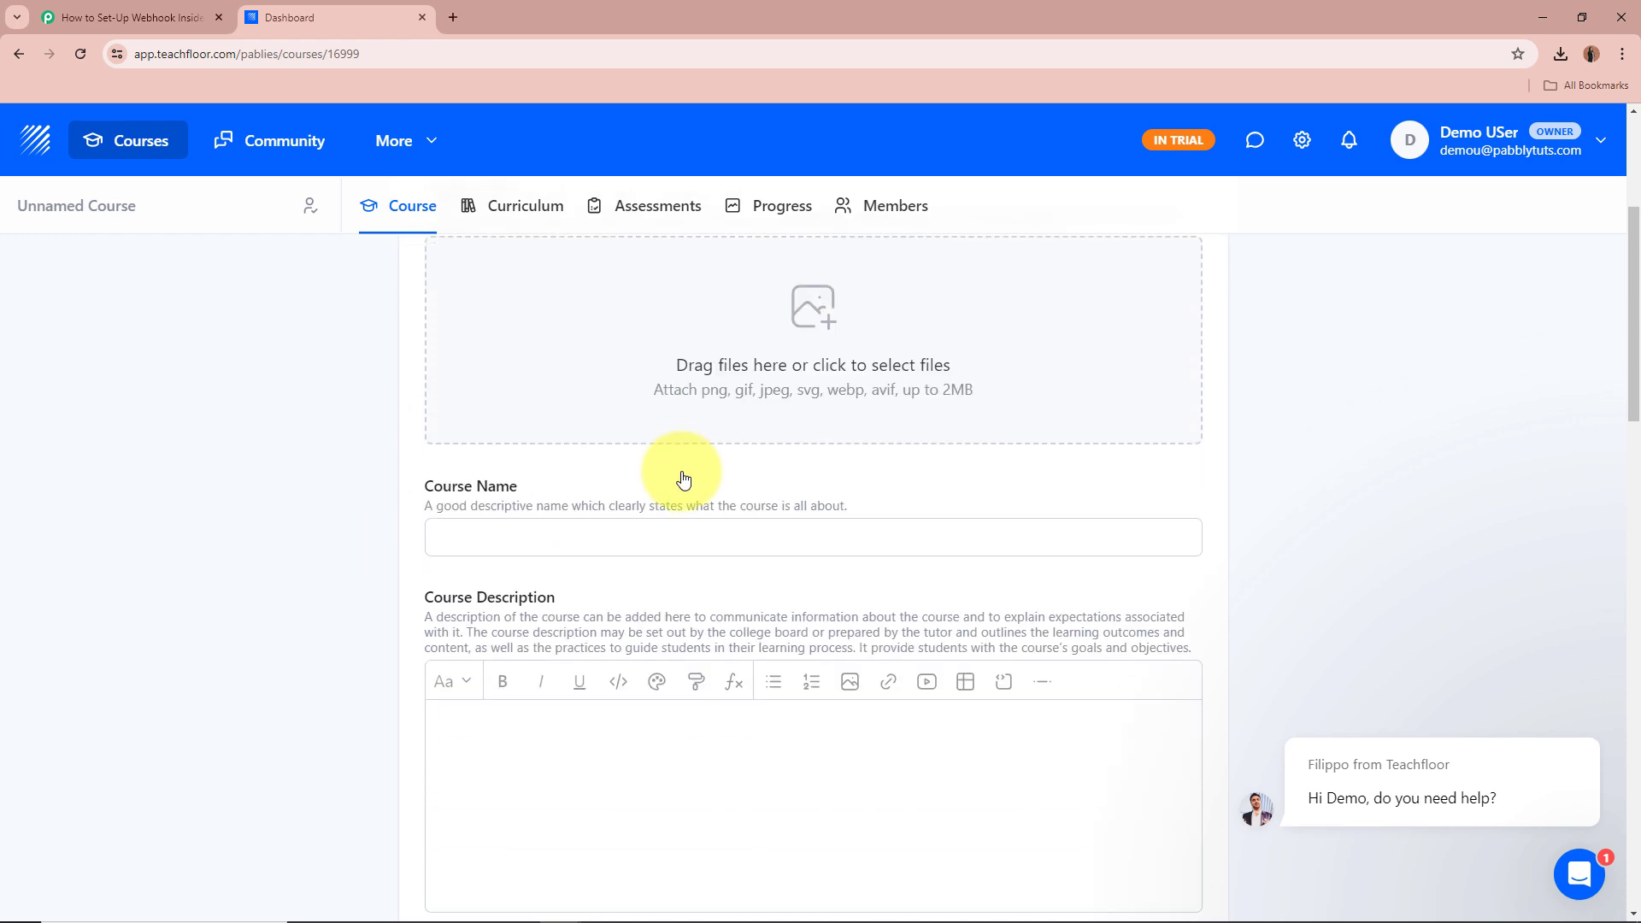
{"action": "scroll", "coordinate": [598, 624], "scroll_direction": "down", "scroll_amount": 2}
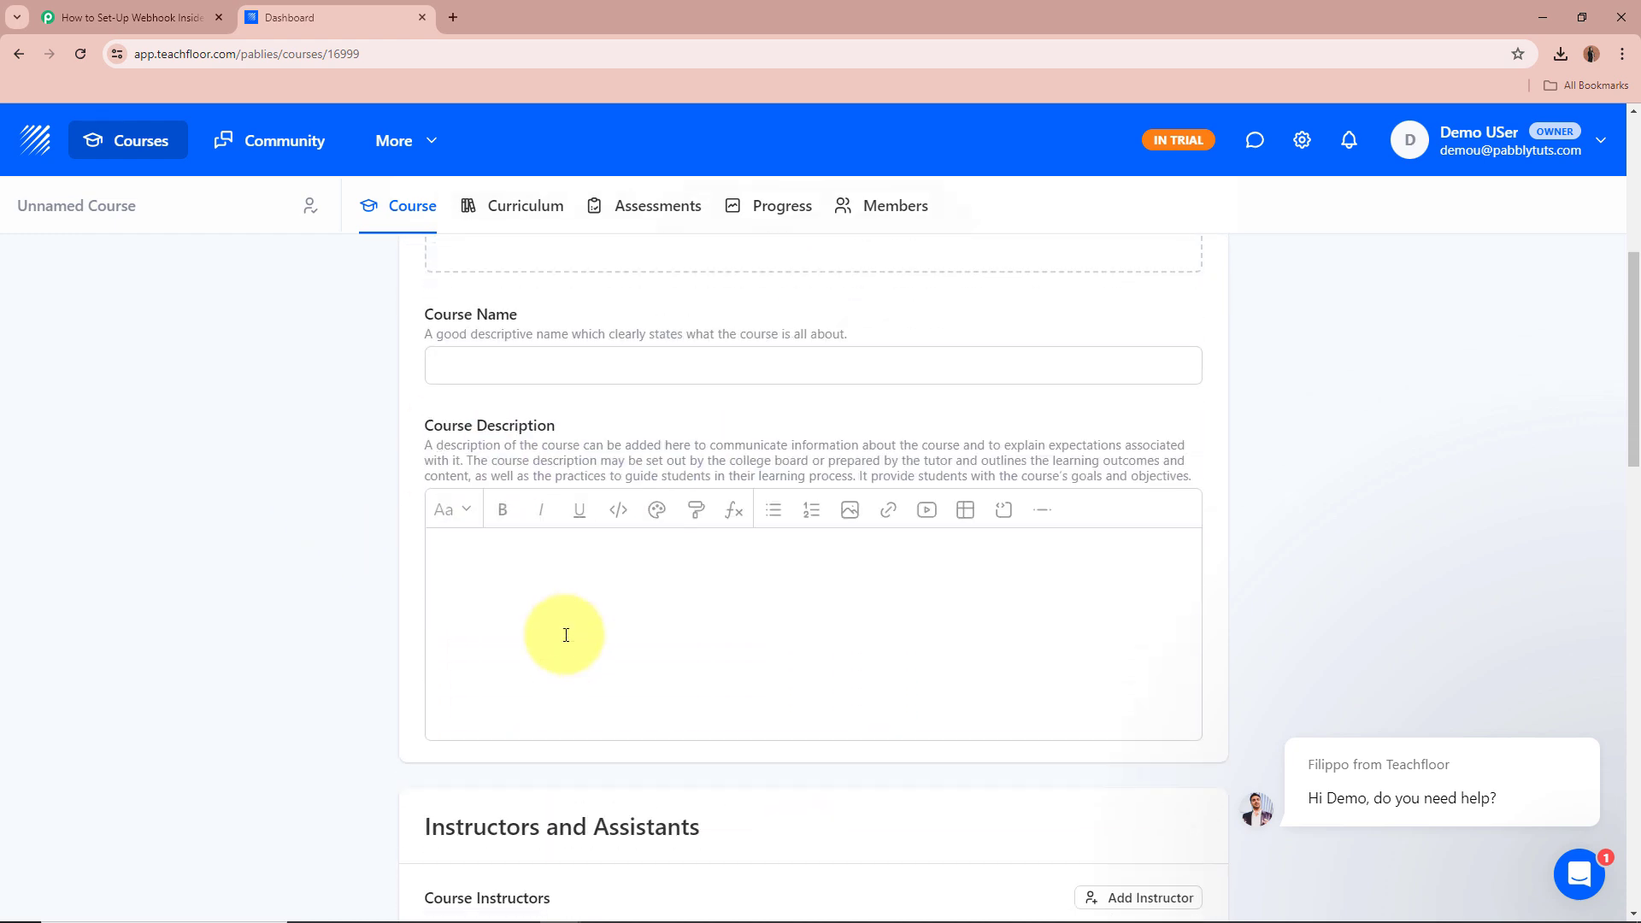
{"action": "scroll", "coordinate": [566, 650], "scroll_direction": "up", "scroll_amount": 3}
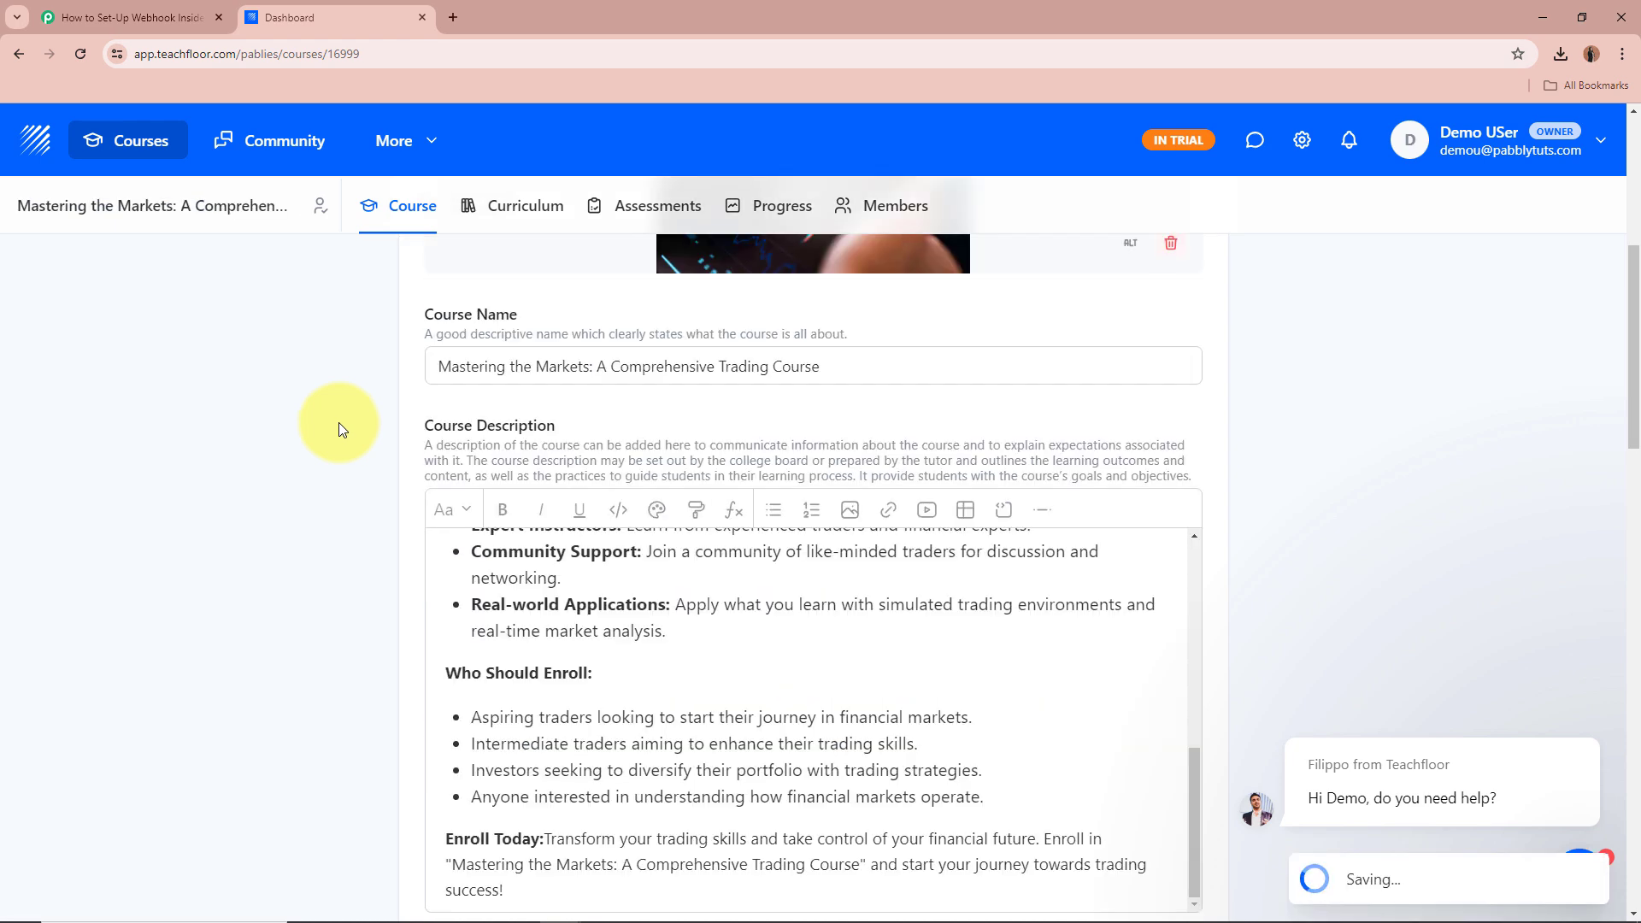
{"action": "scroll", "coordinate": [338, 445], "scroll_direction": "up", "scroll_amount": 4}
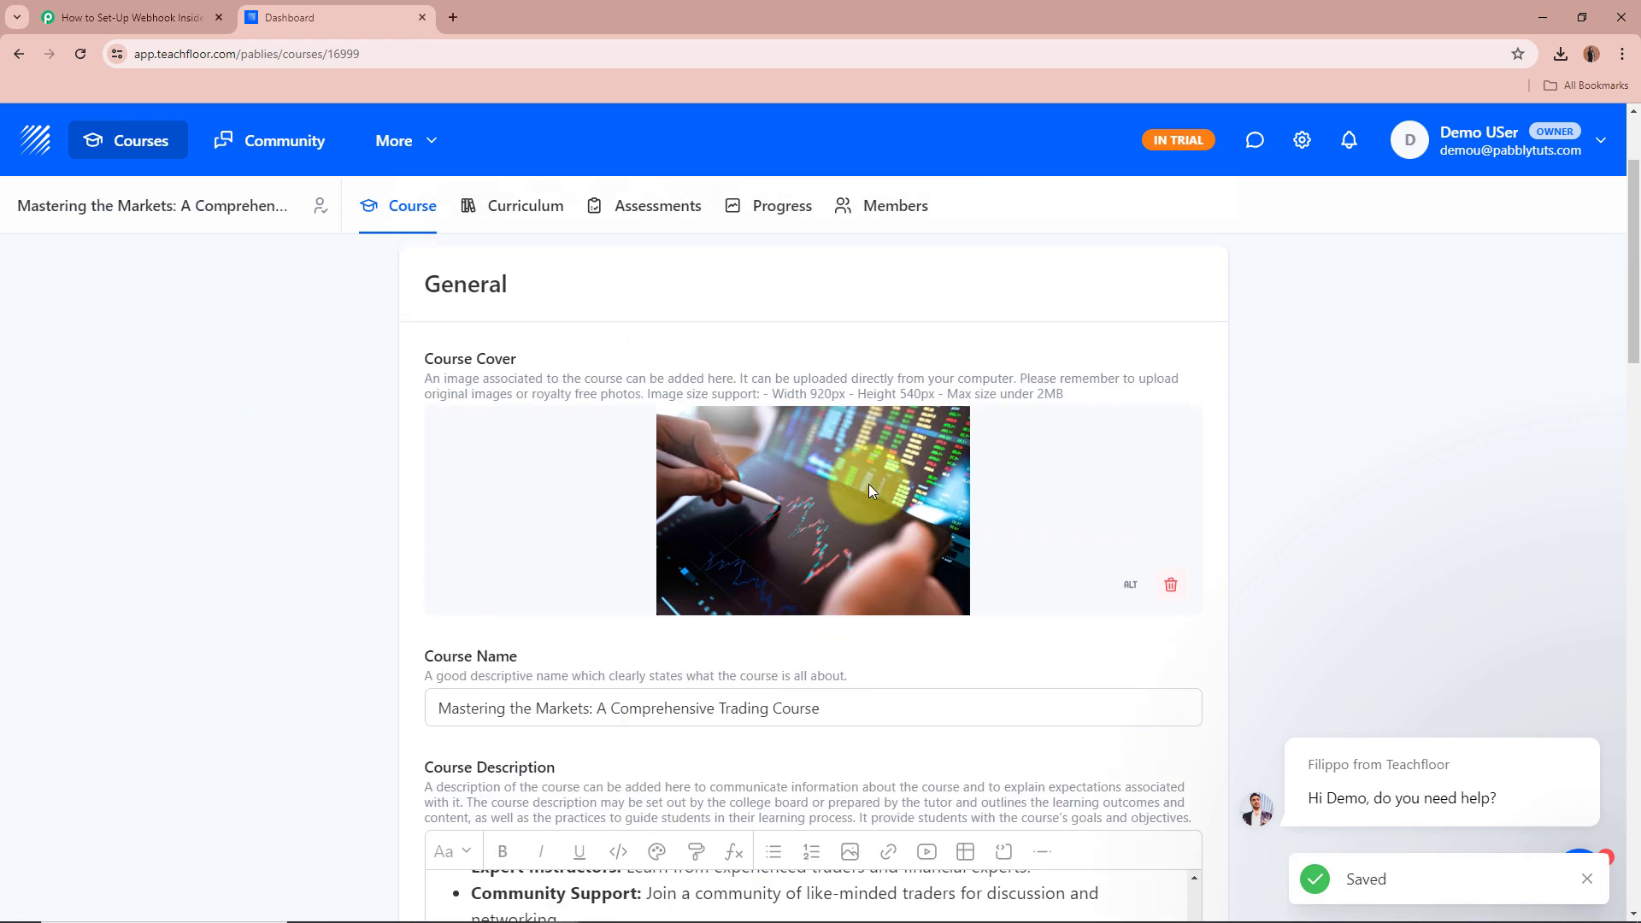
Review the course name and description, and insert a blank line above the "What You Will Learn:" heading in the description.
{"action": "scroll", "coordinate": [490, 545], "scroll_direction": "down", "scroll_amount": 3}
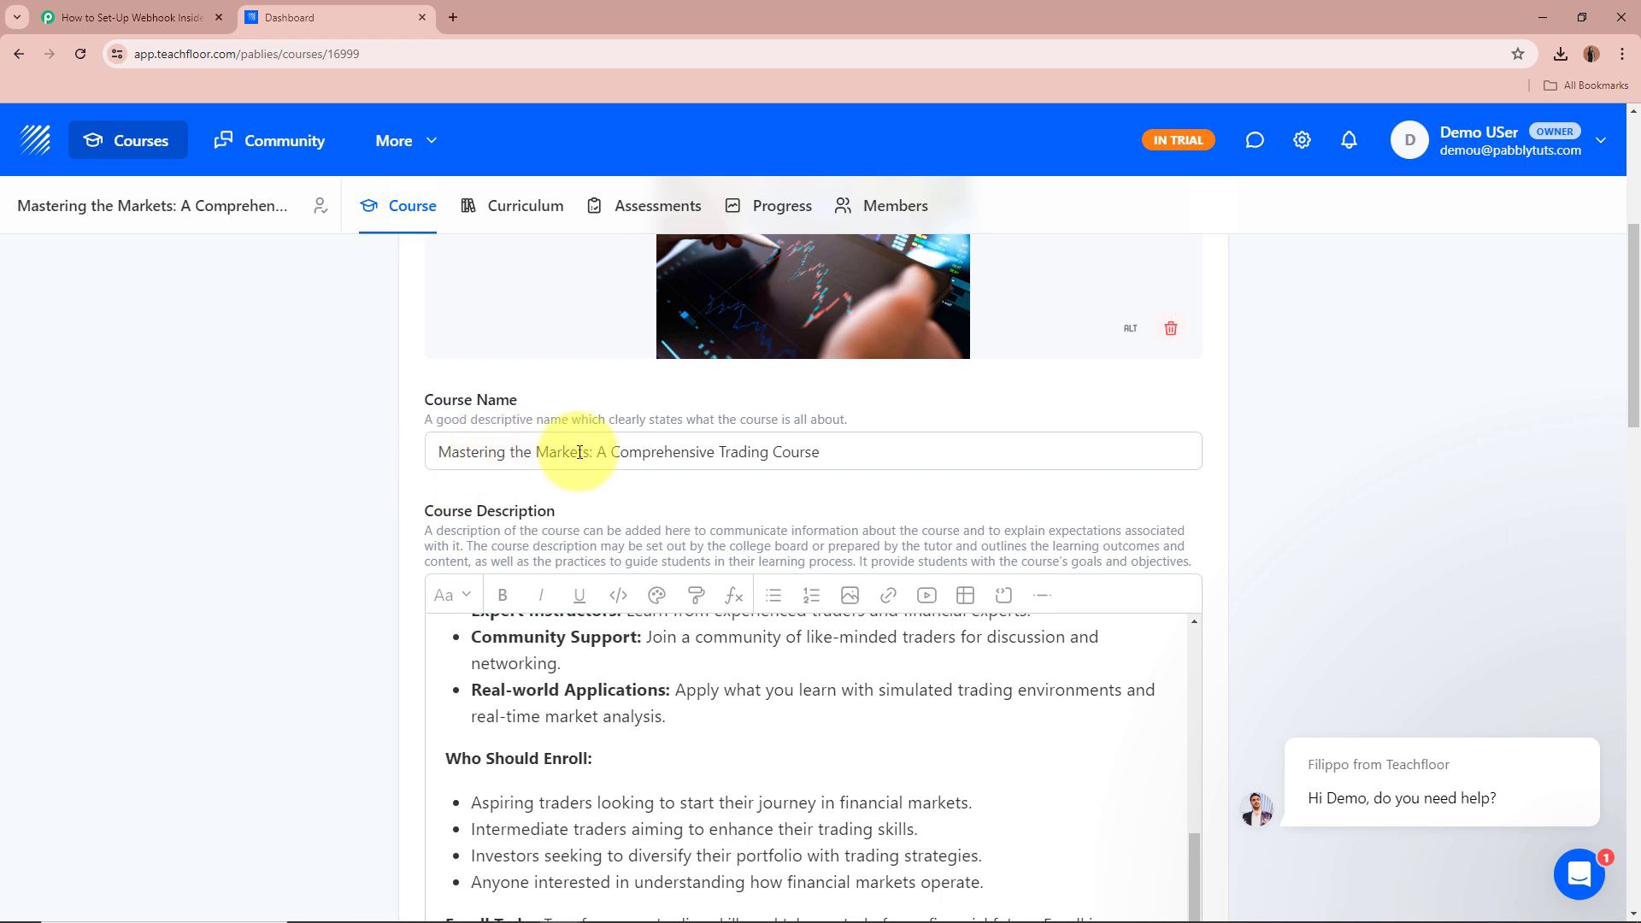
{"action": "scroll", "coordinate": [740, 729], "scroll_direction": "up", "scroll_amount": 1}
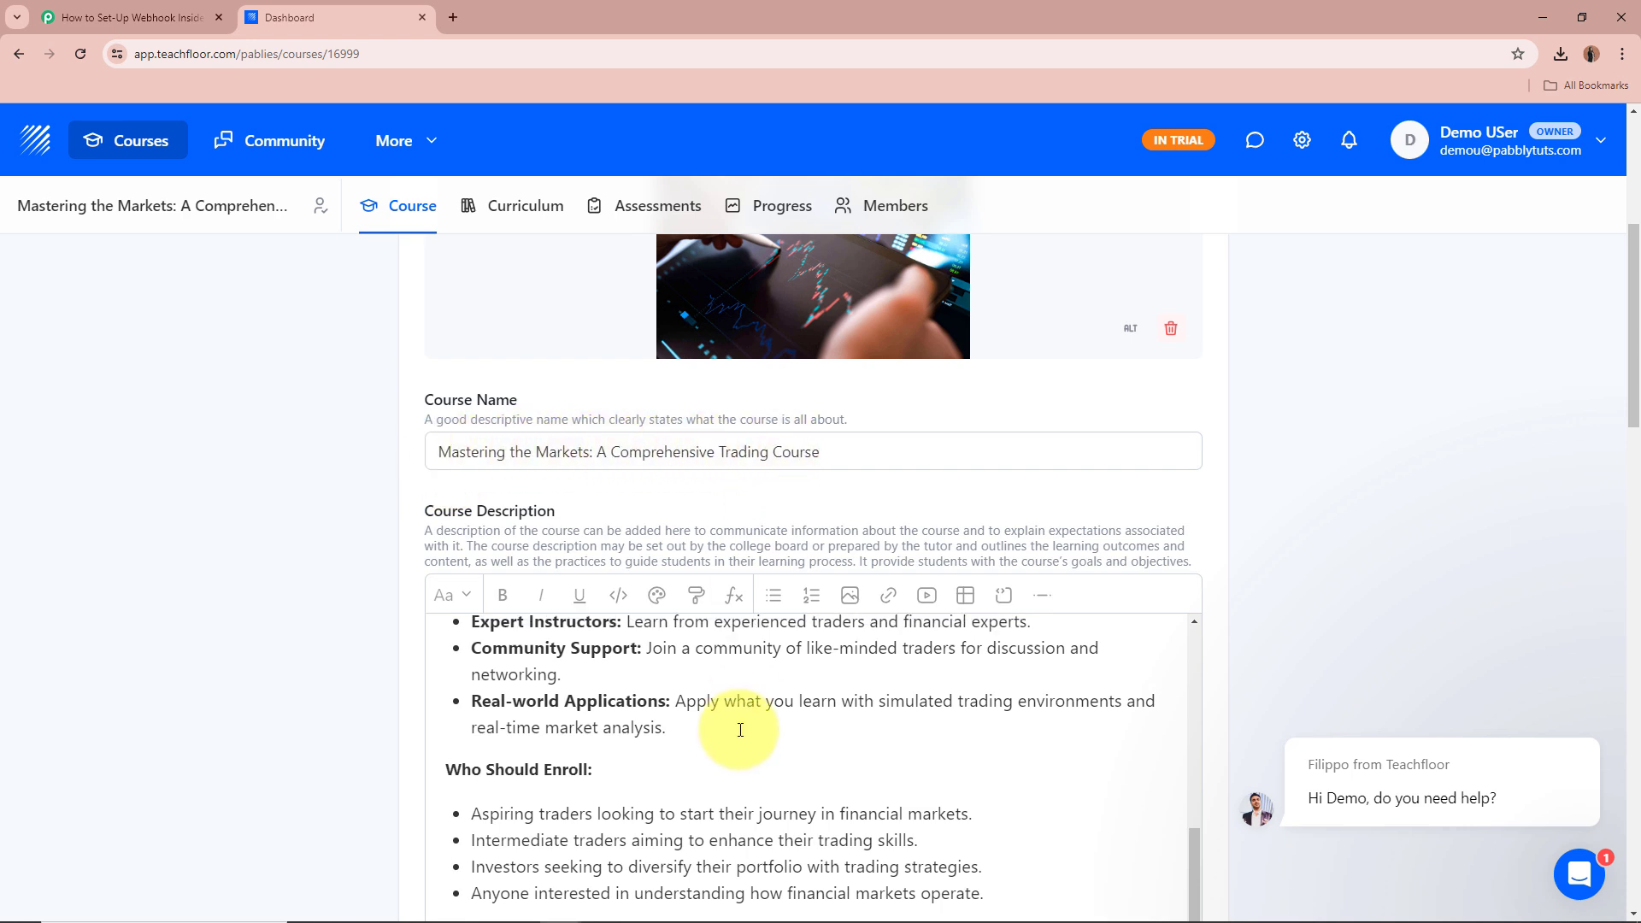
{"action": "scroll", "coordinate": [740, 729], "scroll_direction": "up", "scroll_amount": 5}
{"action": "scroll", "coordinate": [248, 515], "scroll_direction": "down", "scroll_amount": 4}
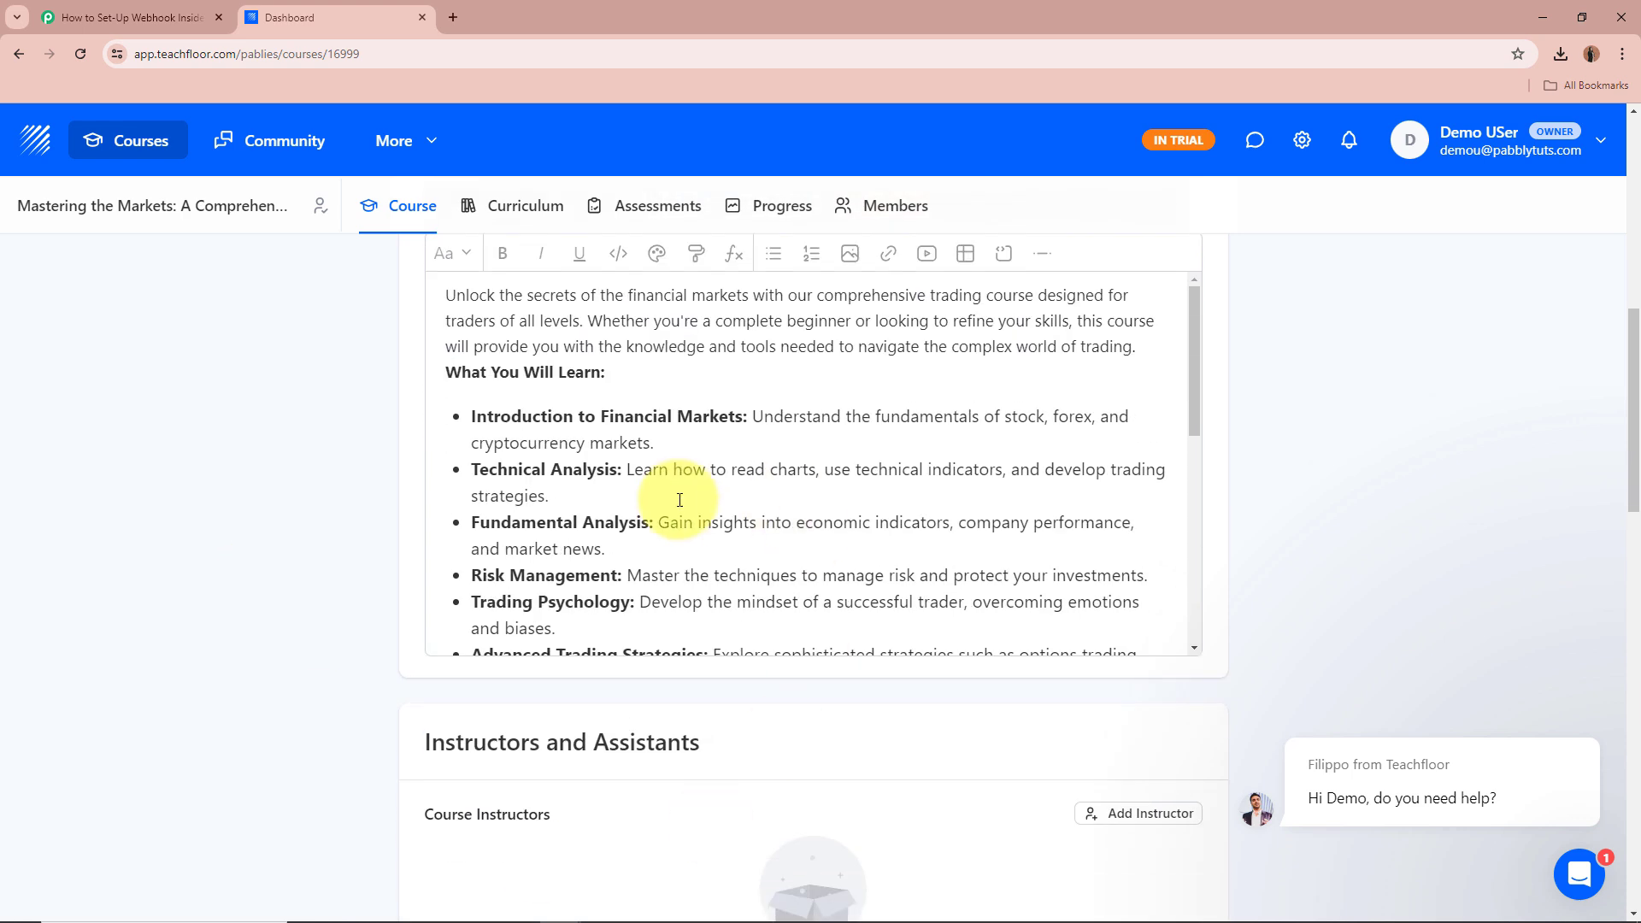
{"action": "scroll", "coordinate": [679, 500], "scroll_direction": "down", "scroll_amount": 10}
{"action": "scroll", "coordinate": [315, 533], "scroll_direction": "up", "scroll_amount": 3}
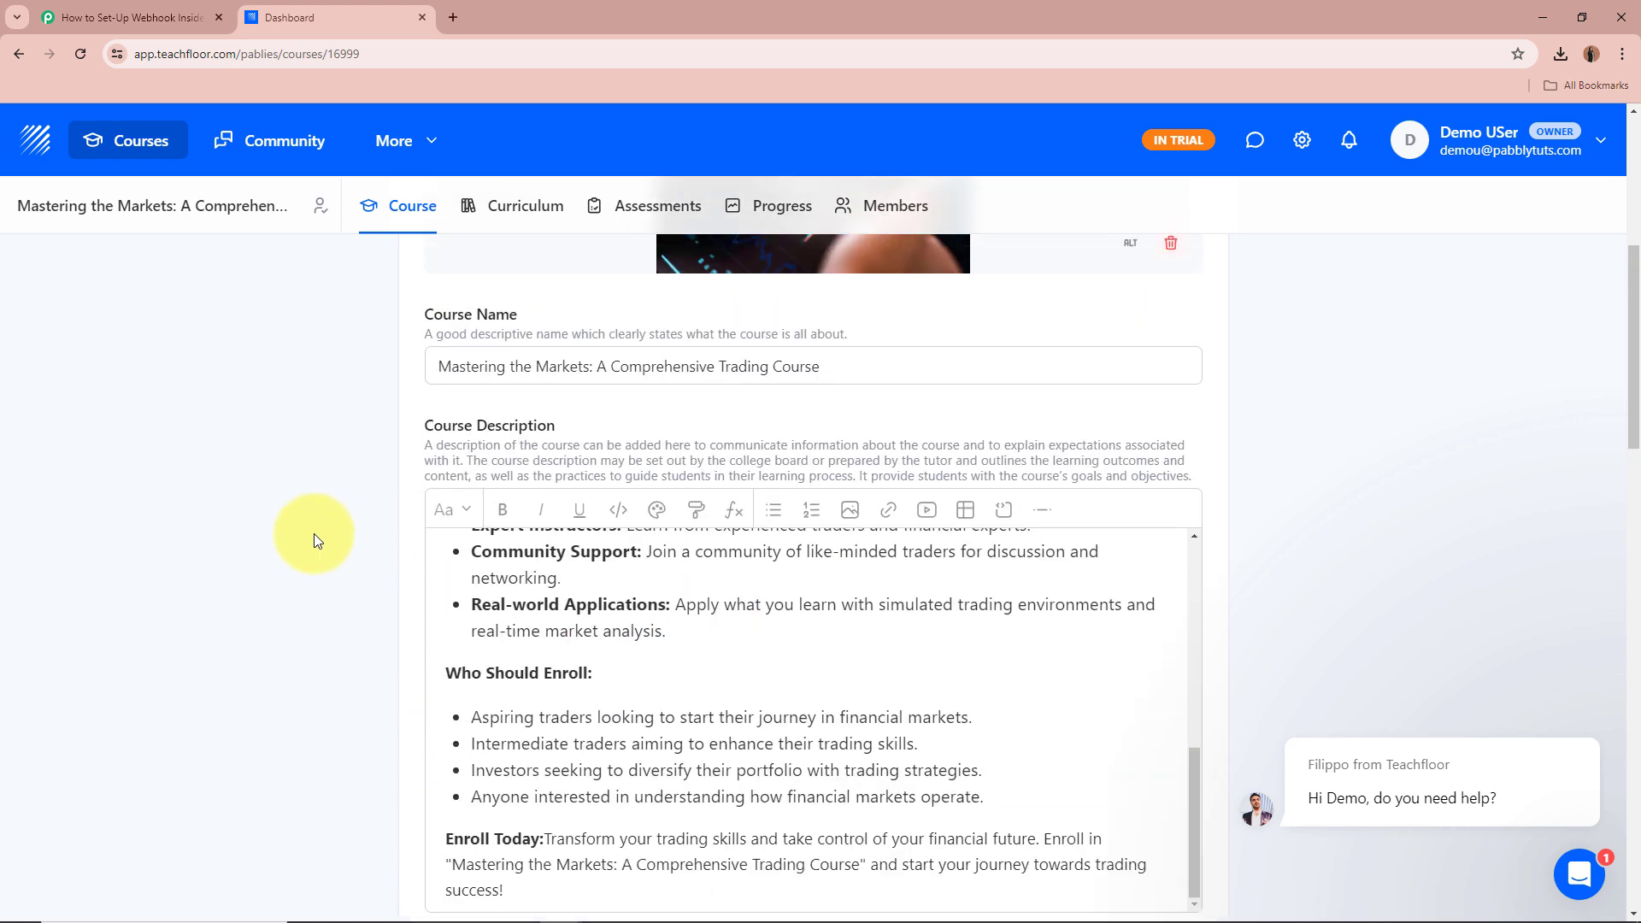
{"action": "left_click", "coordinate": [314, 534]}
{"action": "scroll", "coordinate": [851, 720], "scroll_direction": "down", "scroll_amount": 4}
{"action": "scroll", "coordinate": [852, 721], "scroll_direction": "up", "scroll_amount": 4}
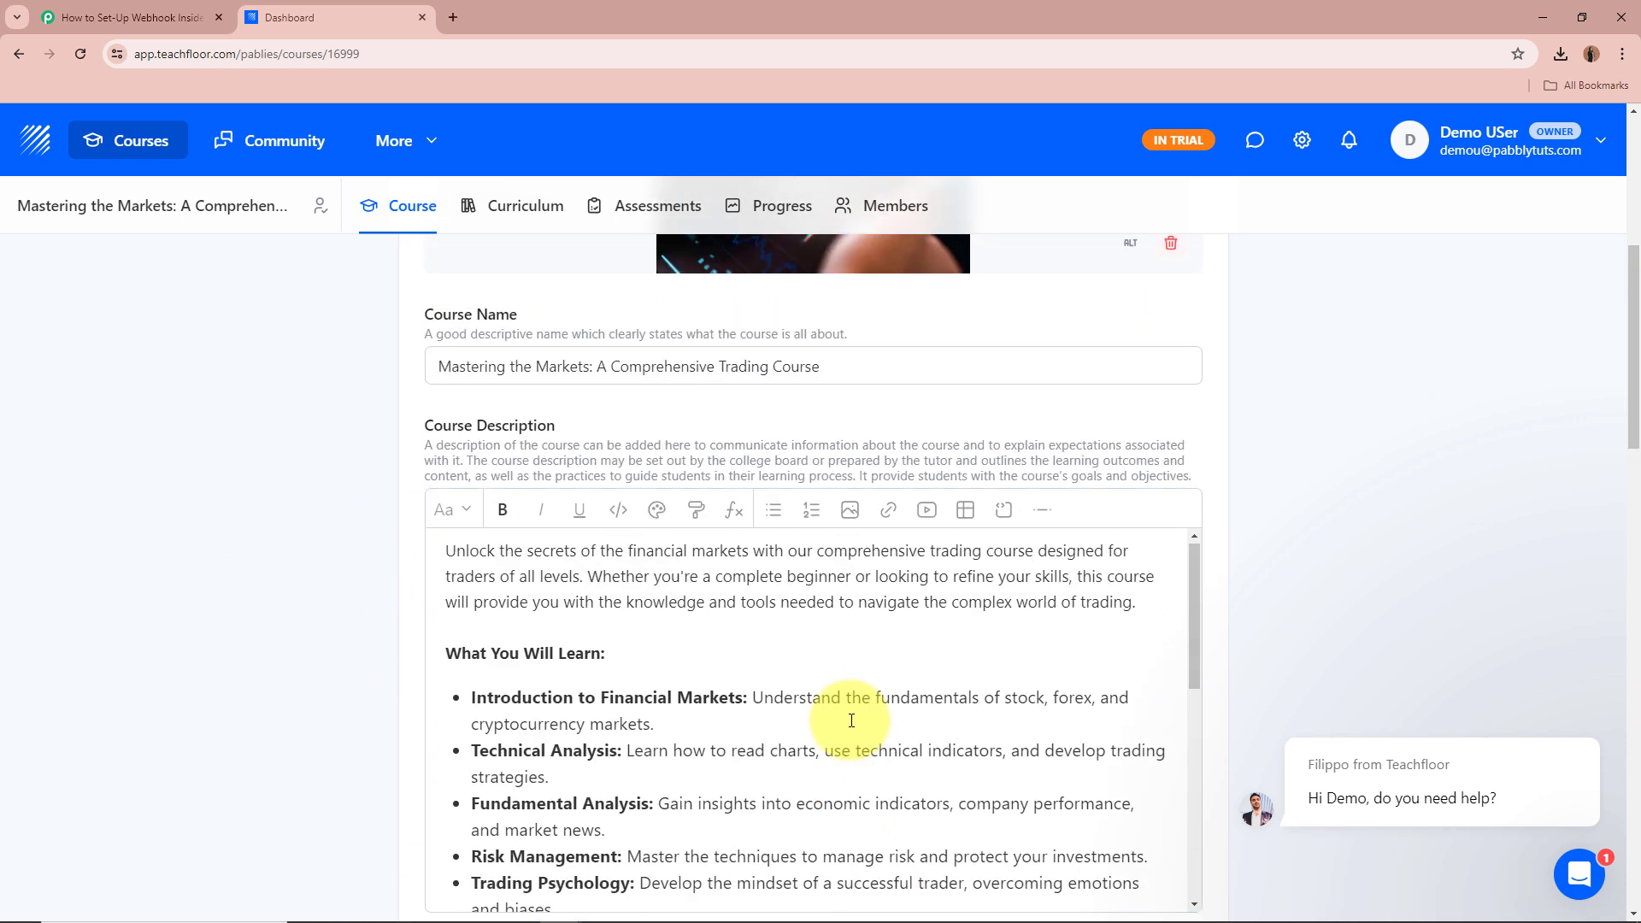
{"action": "scroll", "coordinate": [270, 592], "scroll_direction": "up", "scroll_amount": 6}
{"action": "scroll", "coordinate": [270, 592], "scroll_direction": "down", "scroll_amount": 6}
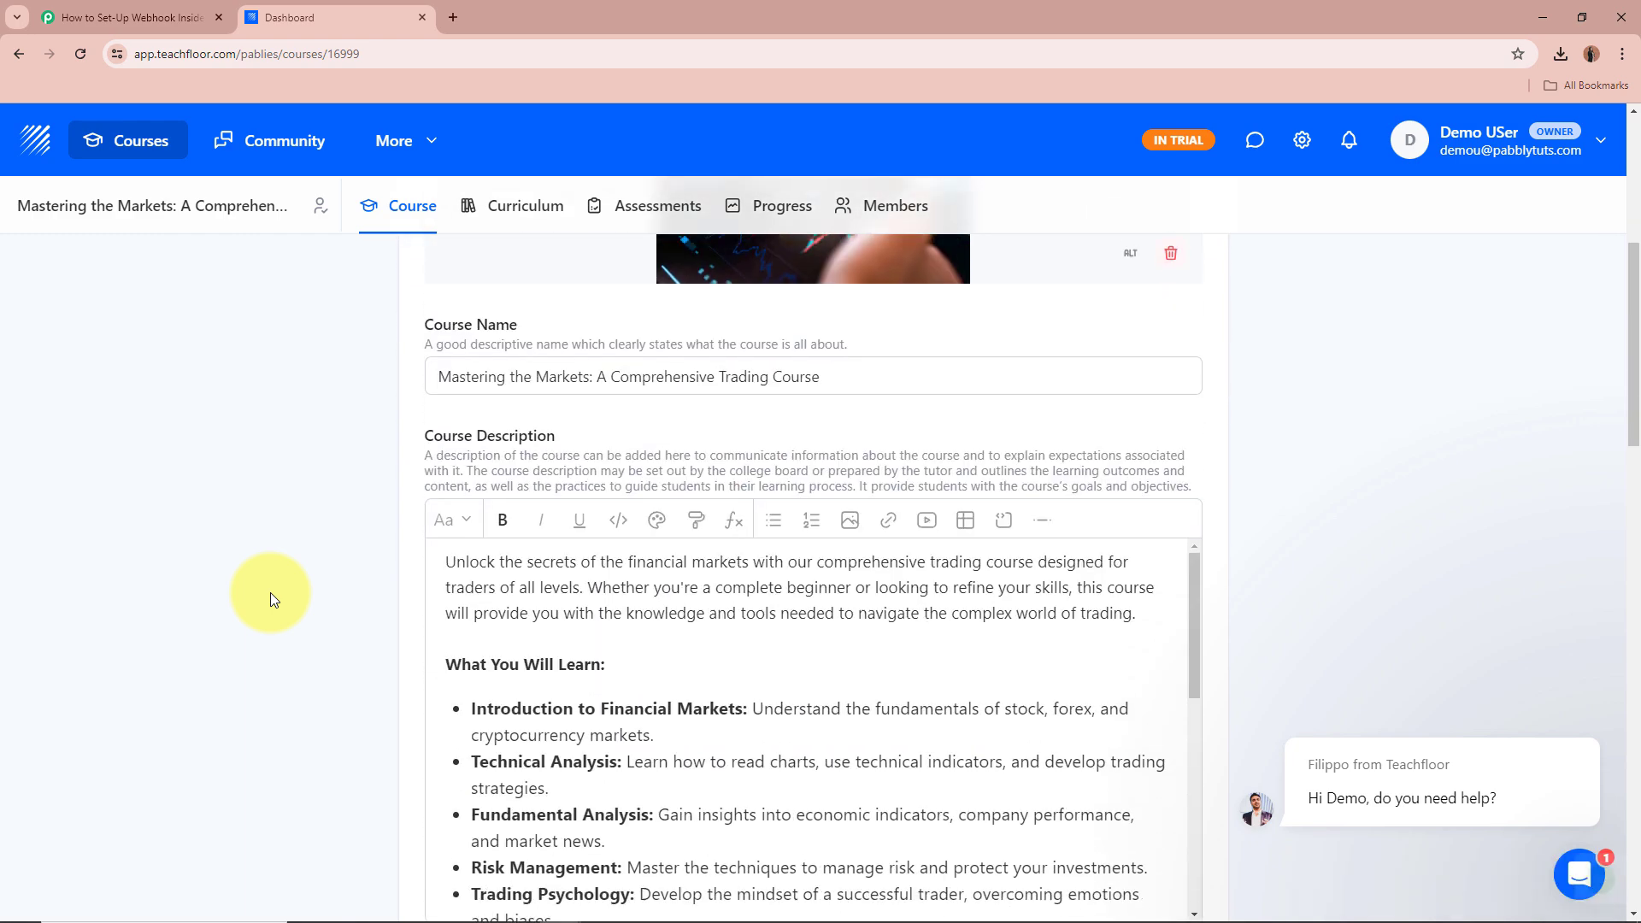
{"action": "scroll", "coordinate": [270, 593], "scroll_direction": "down", "scroll_amount": 6}
Publish the new trading course from its Course Settings.
{"action": "scroll", "coordinate": [270, 593], "scroll_direction": "up", "scroll_amount": 10}
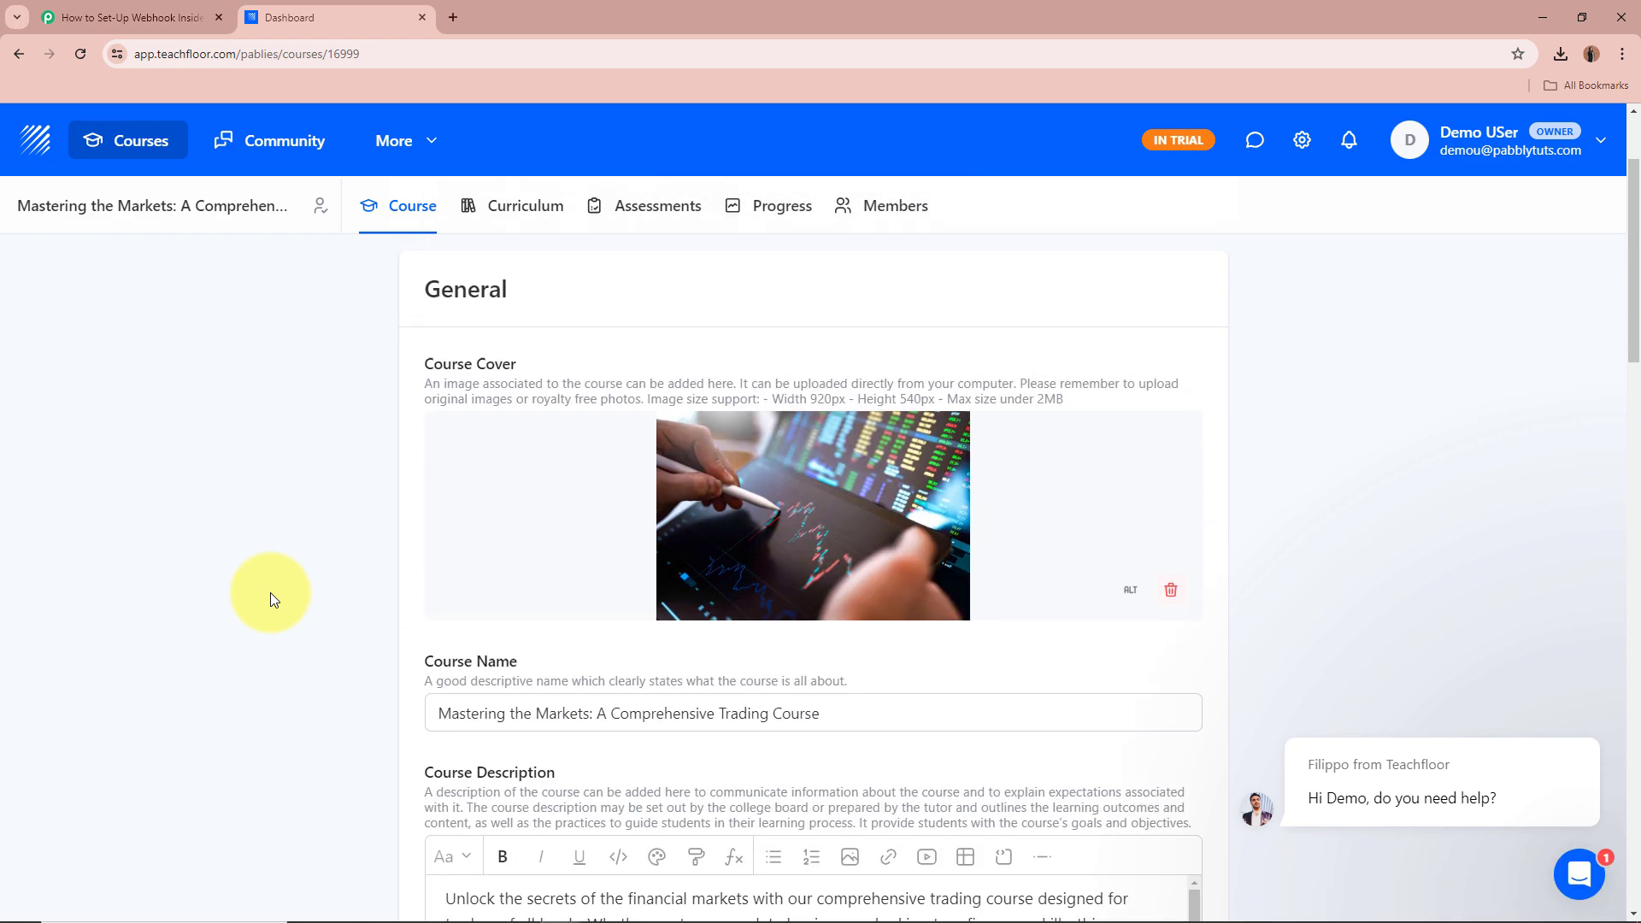
{"action": "scroll", "coordinate": [270, 592], "scroll_direction": "up", "scroll_amount": 2}
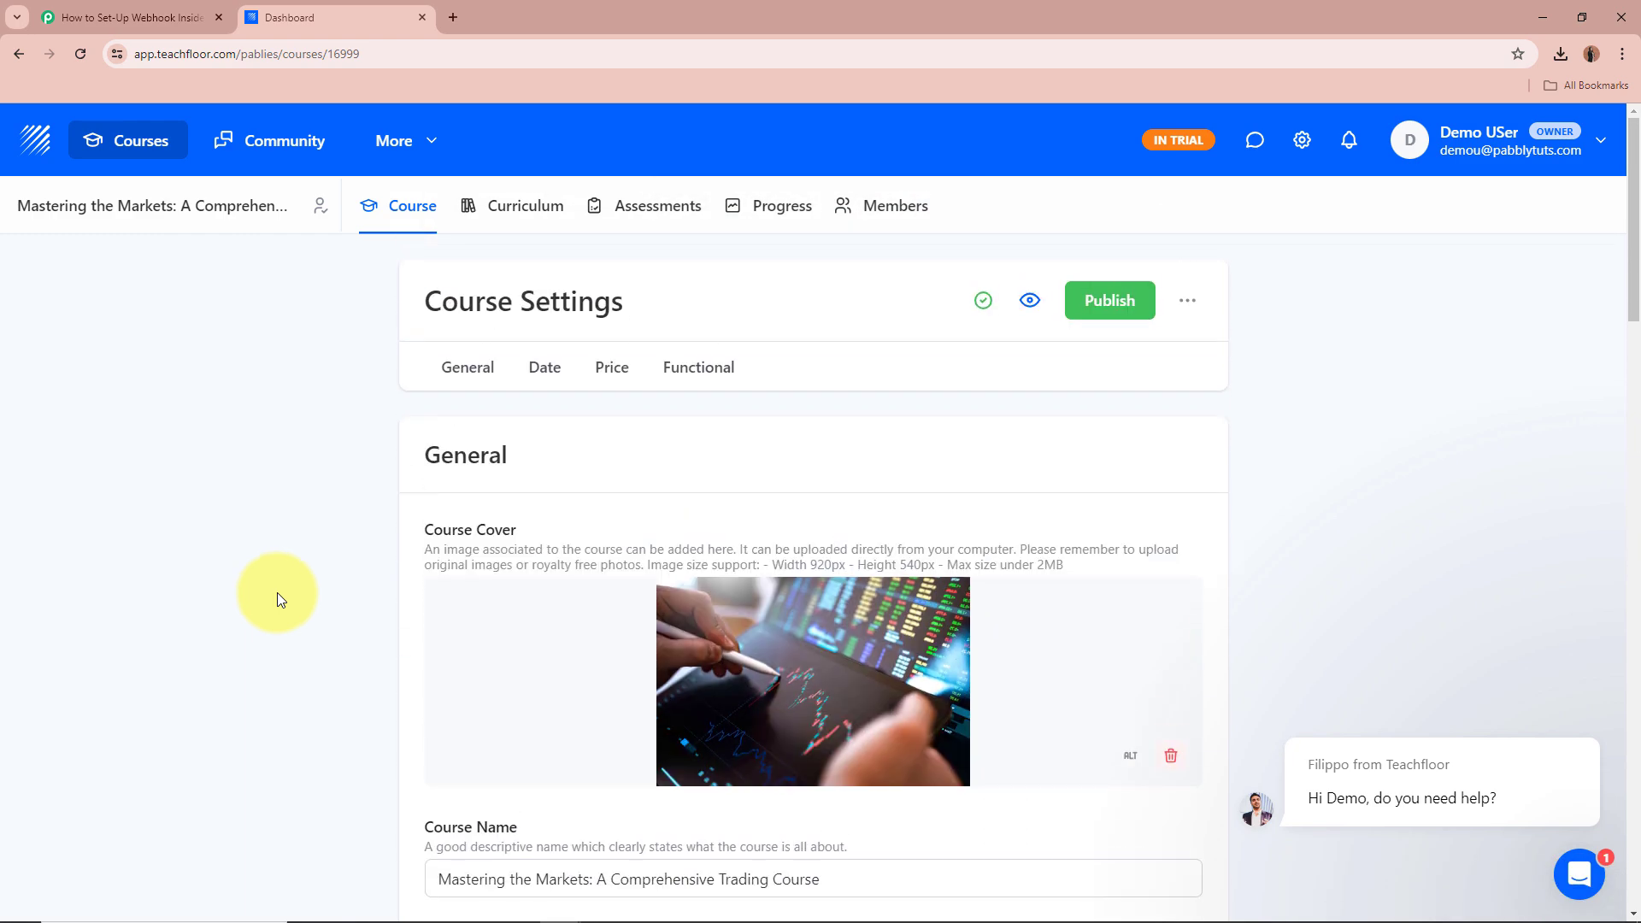
{"action": "left_click", "coordinate": [1136, 305]}
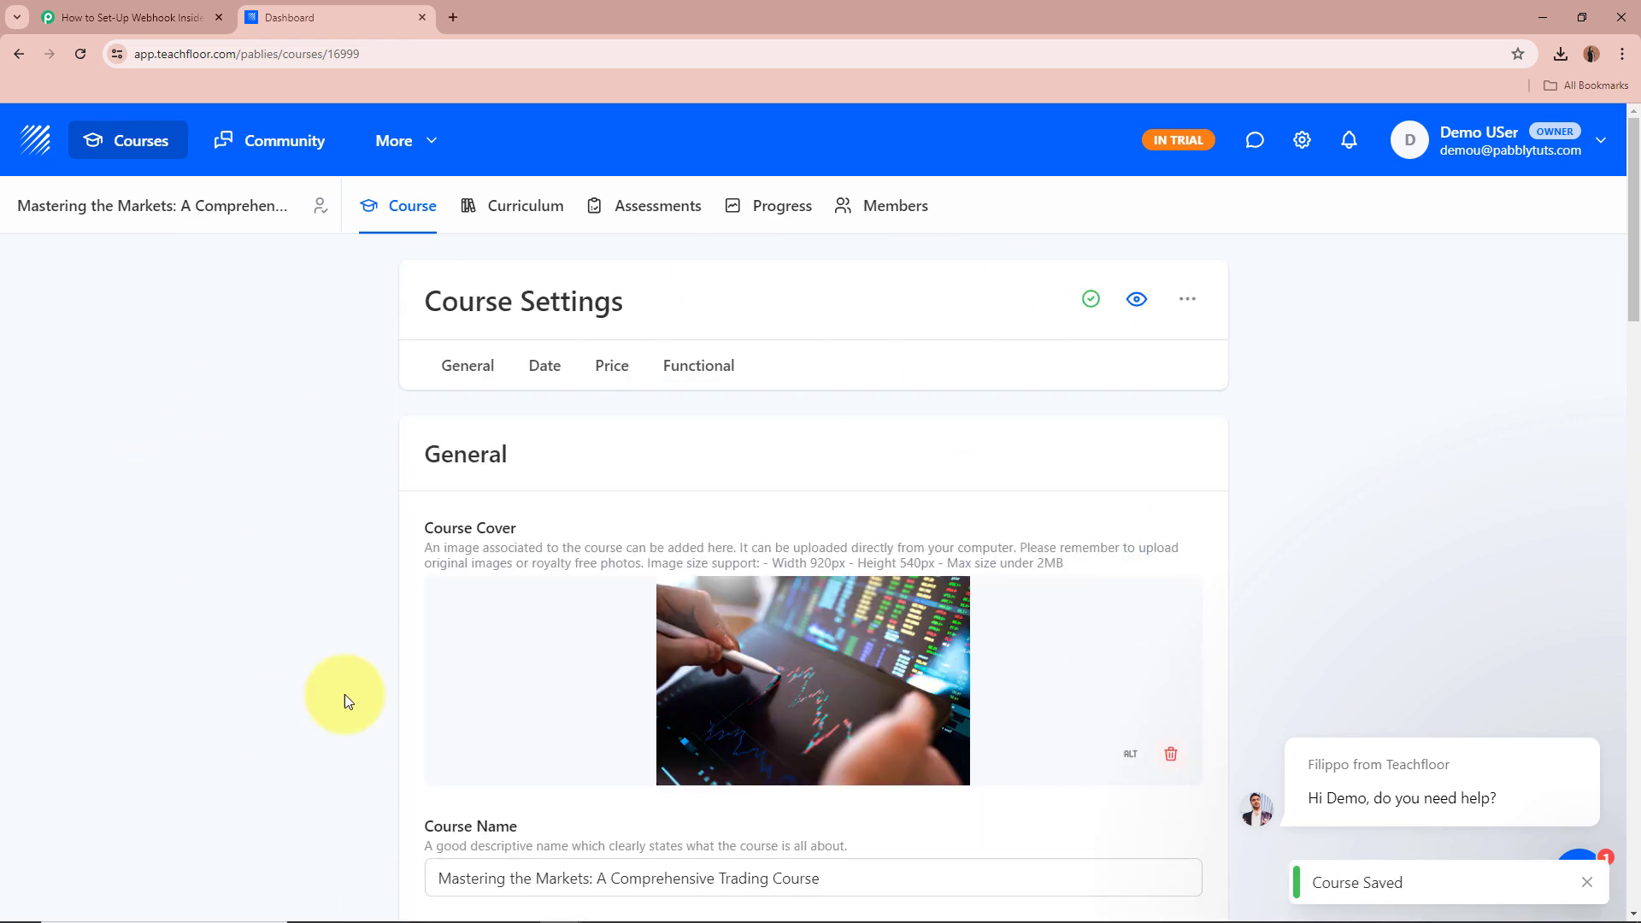
Check the published course's name and description, then return to the Courses list.
{"action": "scroll", "coordinate": [227, 571], "scroll_direction": "down", "scroll_amount": 4}
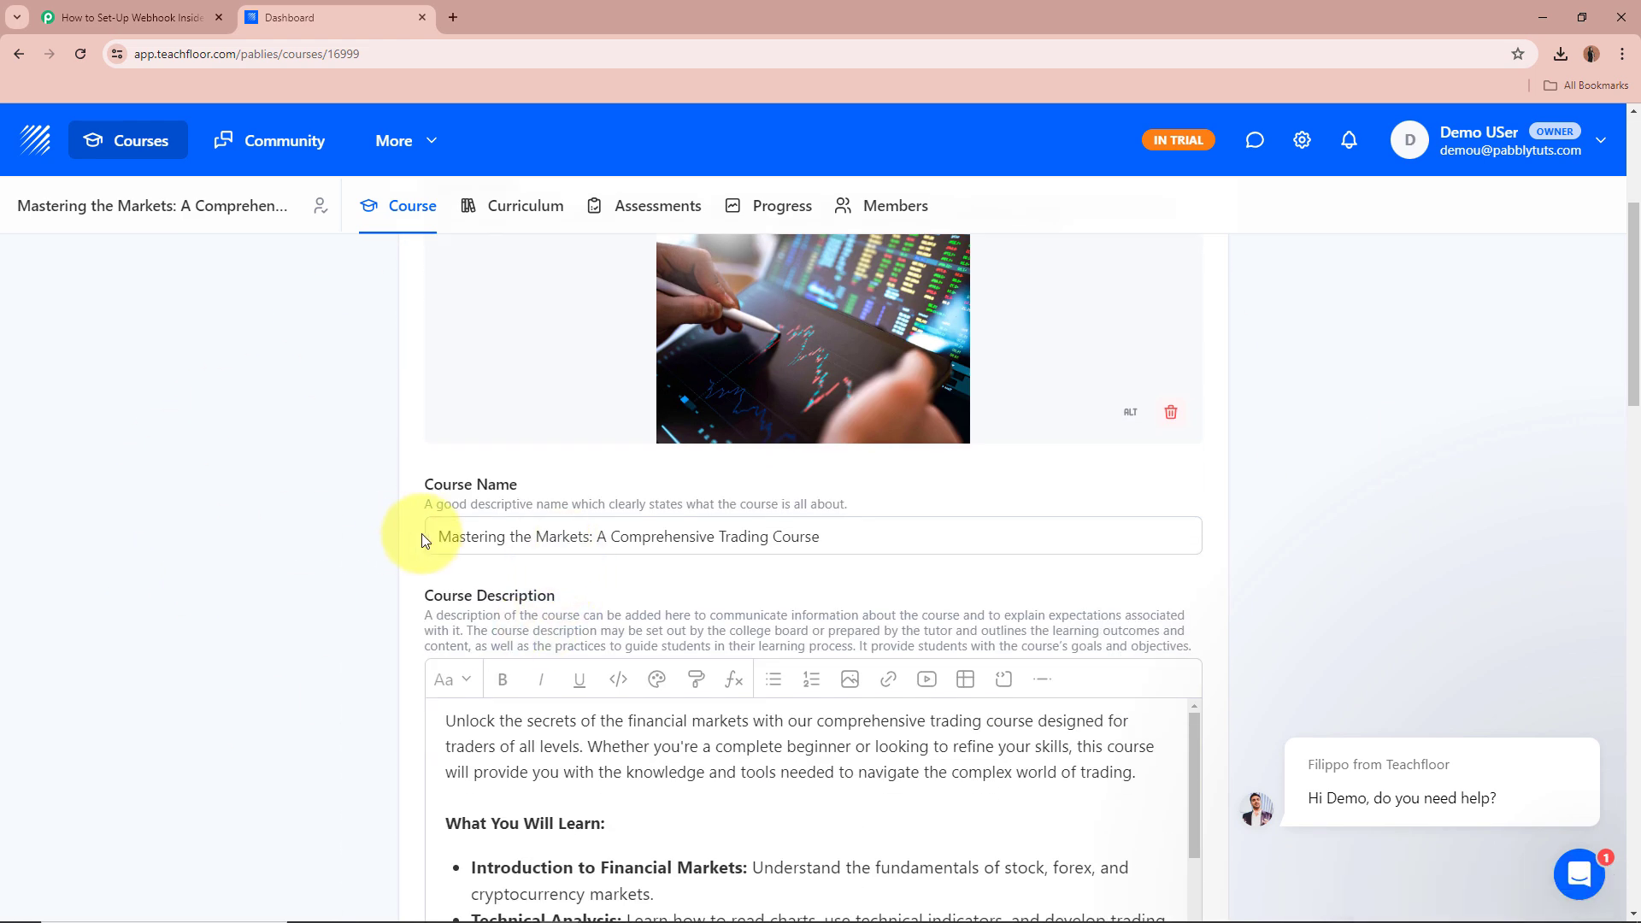
{"action": "left_click_drag", "start_coordinate": [425, 541], "coordinate": [752, 523]}
{"action": "left_click", "coordinate": [265, 515]}
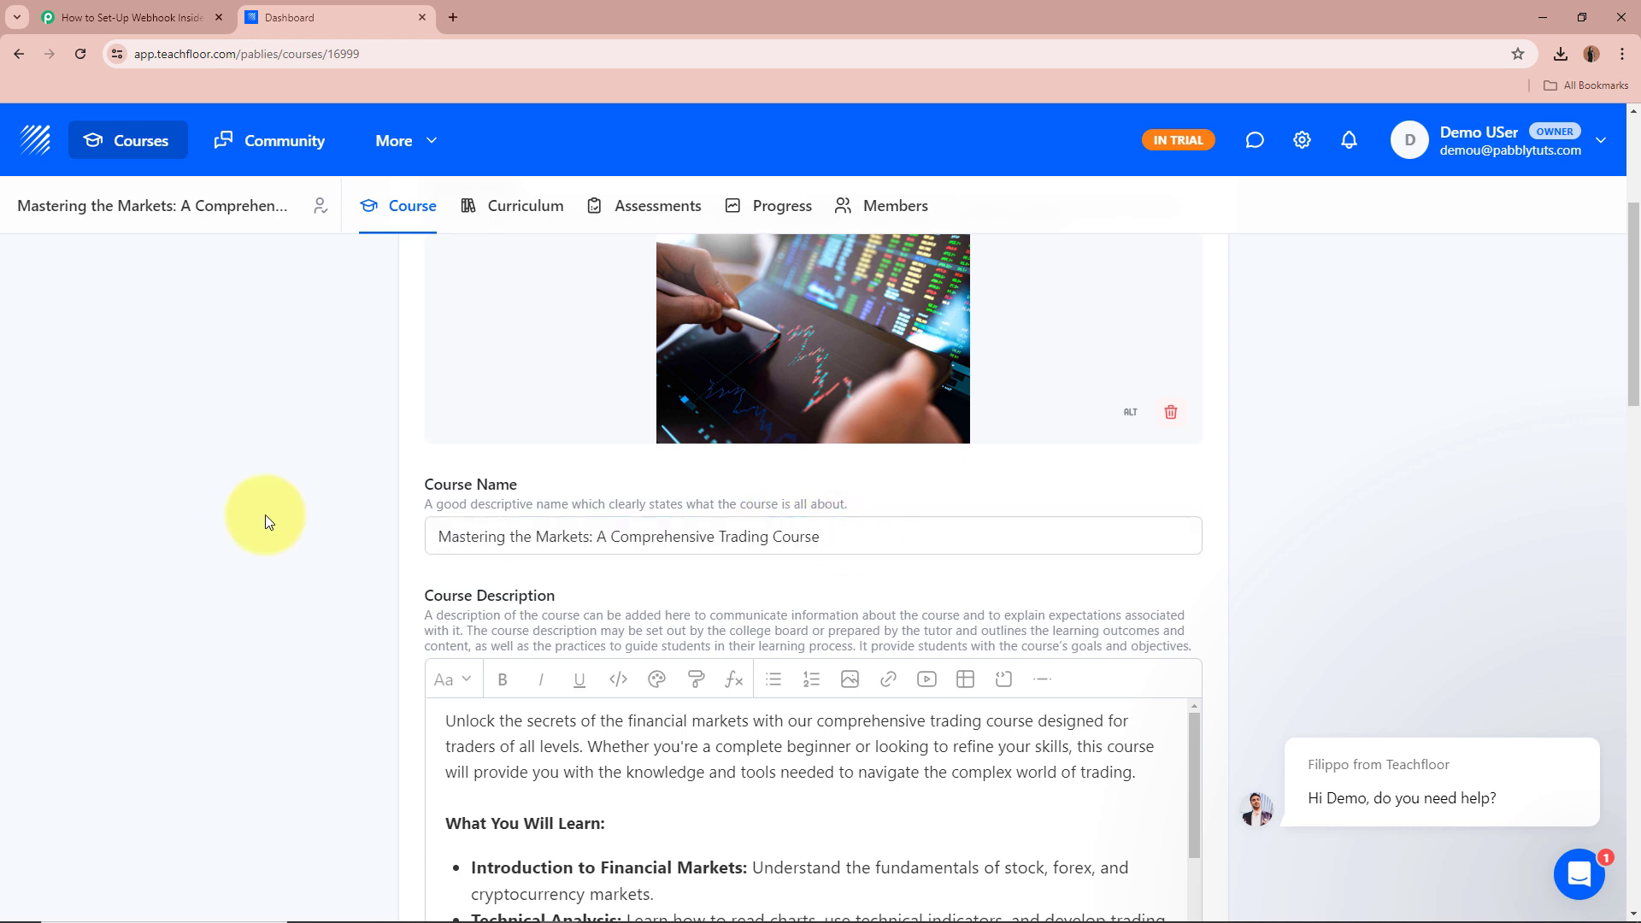
{"action": "scroll", "coordinate": [265, 515], "scroll_direction": "down", "scroll_amount": 3}
{"action": "scroll", "coordinate": [265, 514], "scroll_direction": "up", "scroll_amount": 4}
{"action": "left_click", "coordinate": [128, 142]}
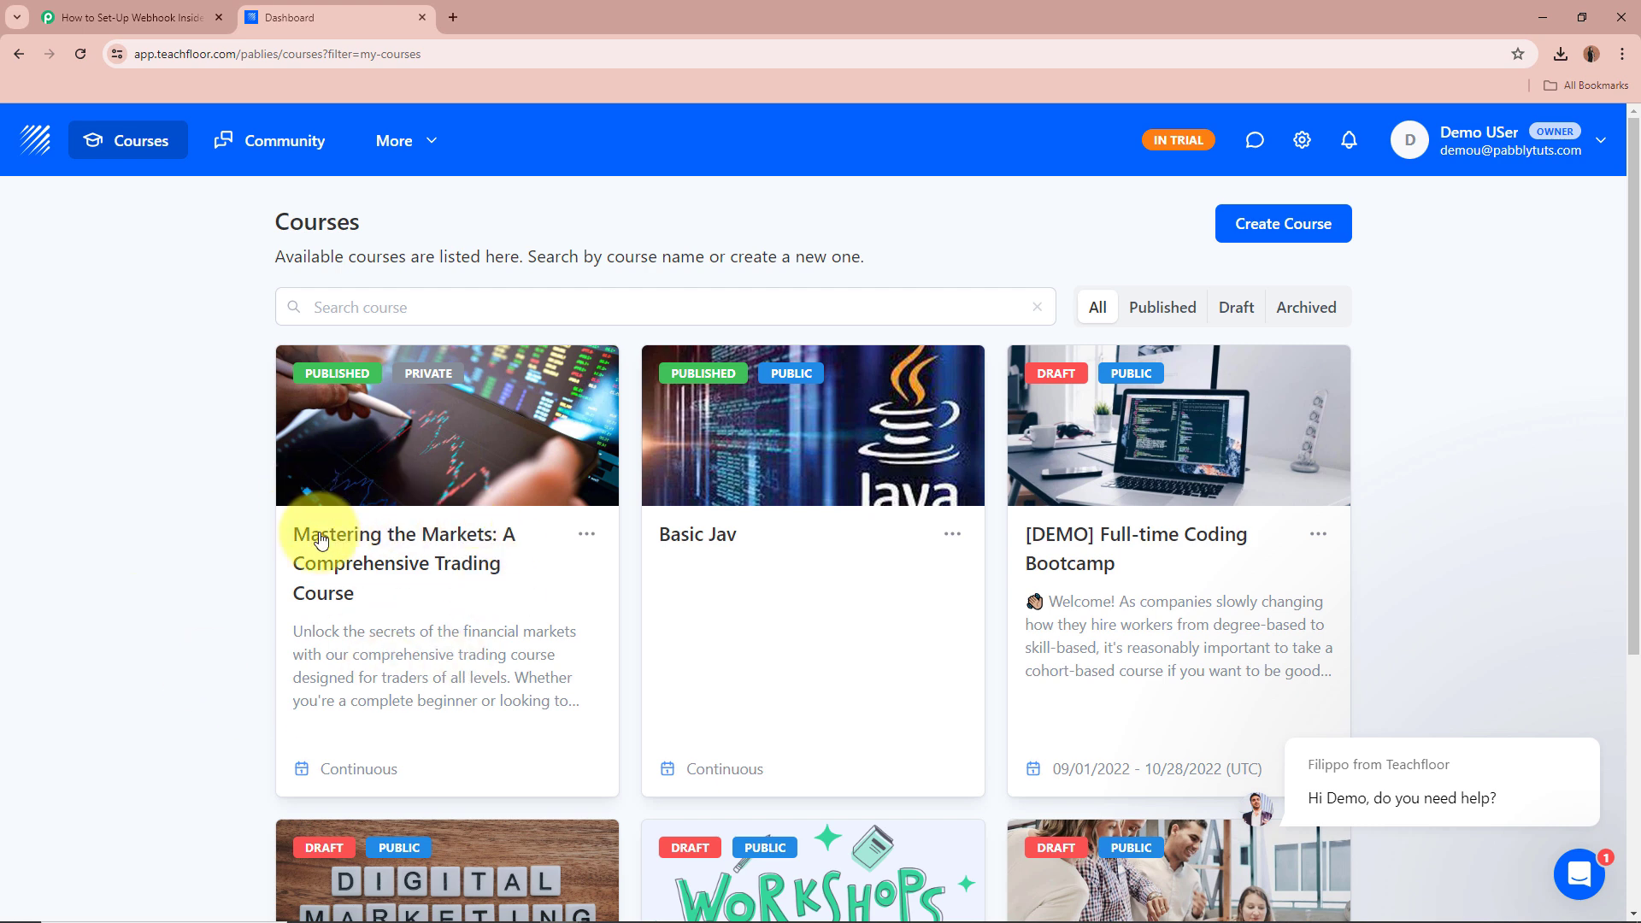
Switch to Pabbly Connect and examine the Type field of the webhook response received by the Teachfloor trigger.
{"action": "left_click", "coordinate": [128, 17]}
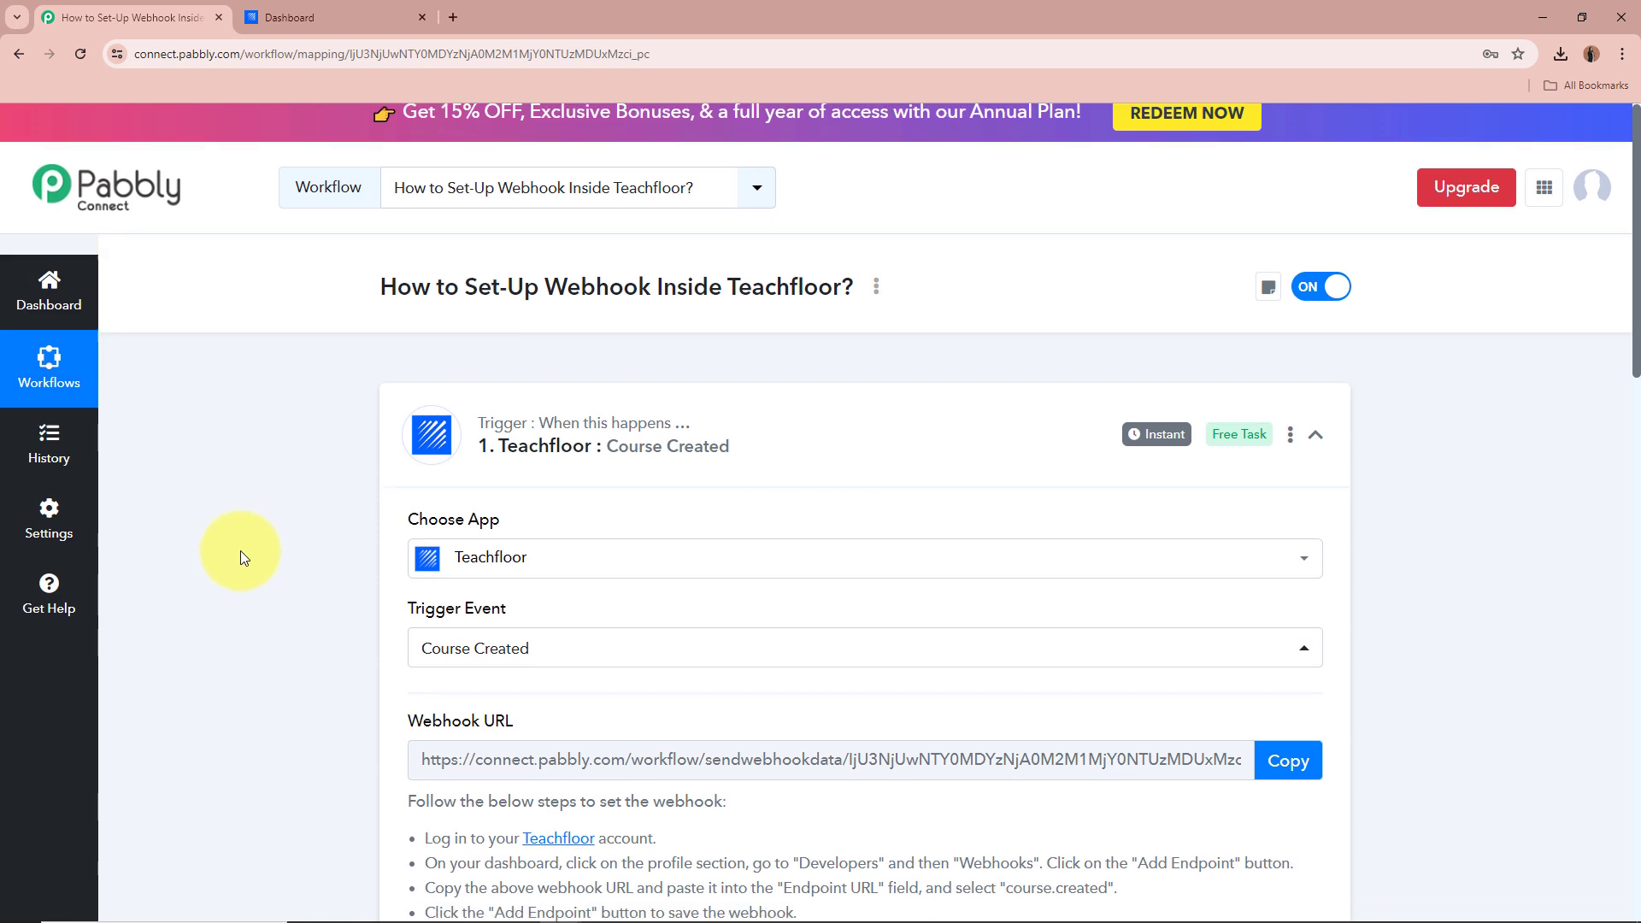
{"action": "scroll", "coordinate": [240, 550], "scroll_direction": "down", "scroll_amount": 12}
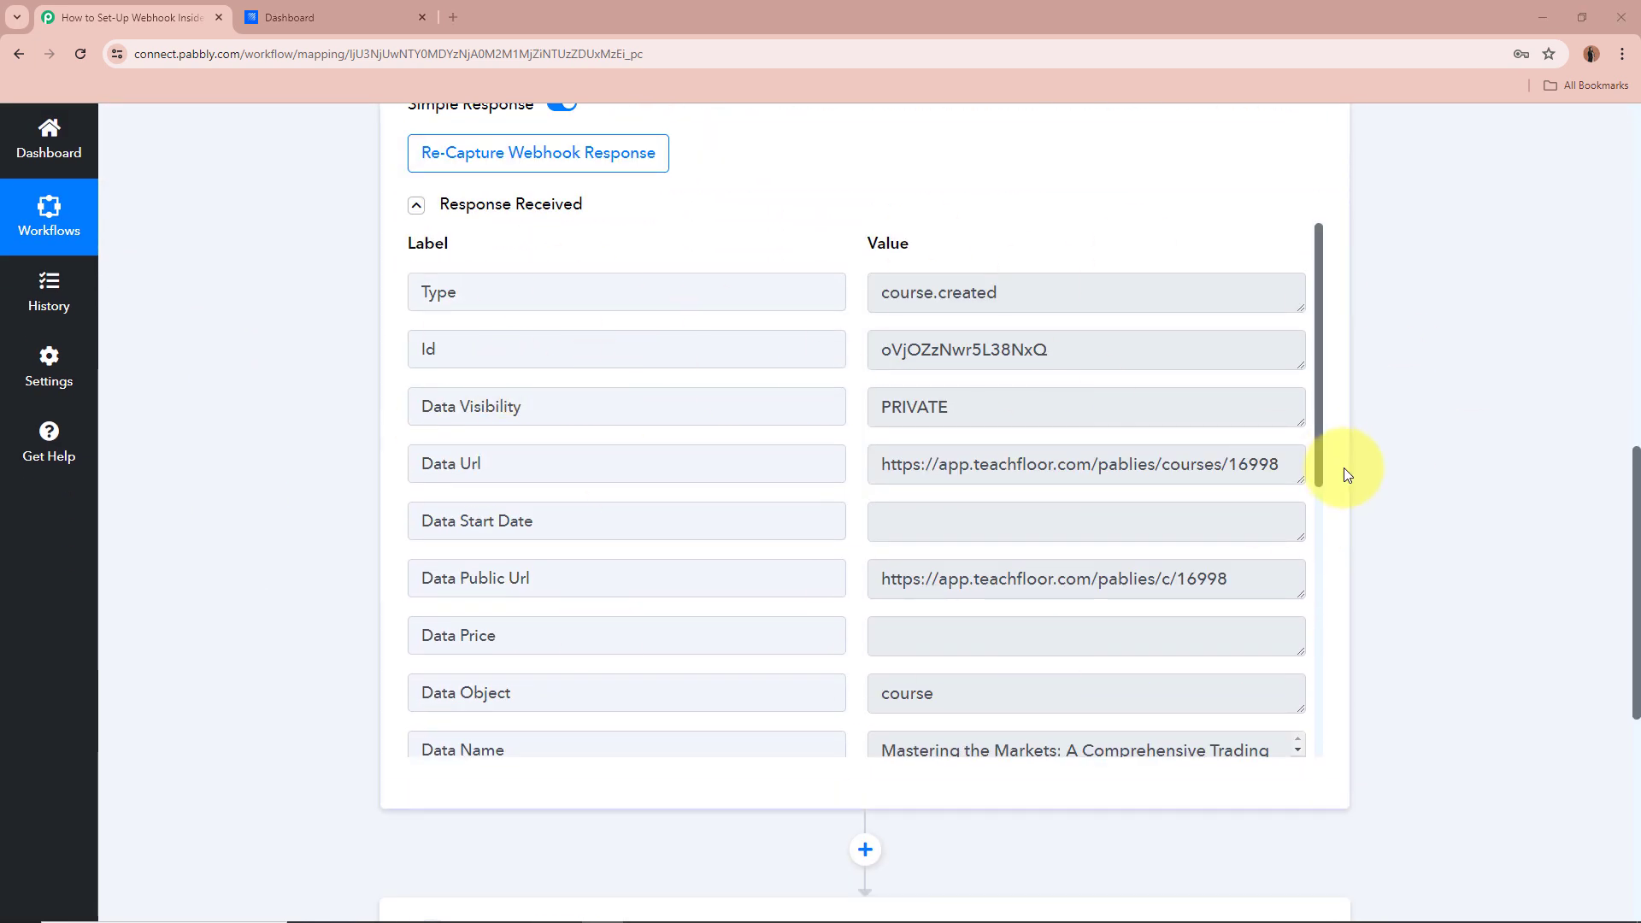
{"action": "left_click_drag", "start_coordinate": [487, 287], "coordinate": [368, 299]}
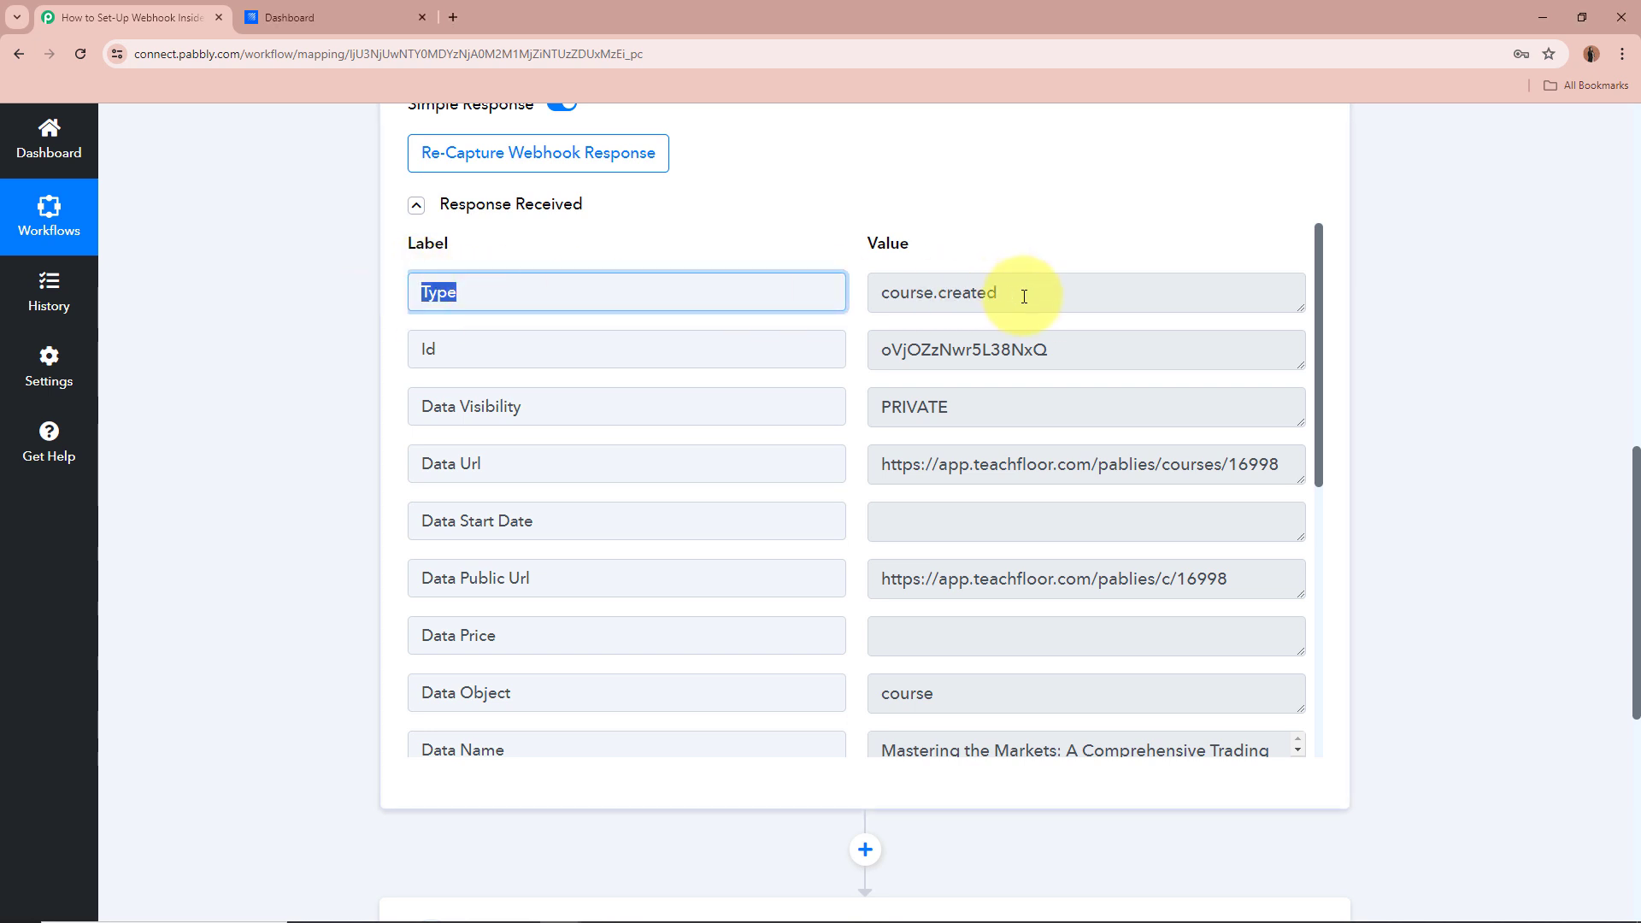
{"action": "left_click_drag", "start_coordinate": [1024, 296], "coordinate": [821, 300]}
{"action": "left_click", "coordinate": [985, 295]}
{"action": "left_click", "coordinate": [1497, 359]}
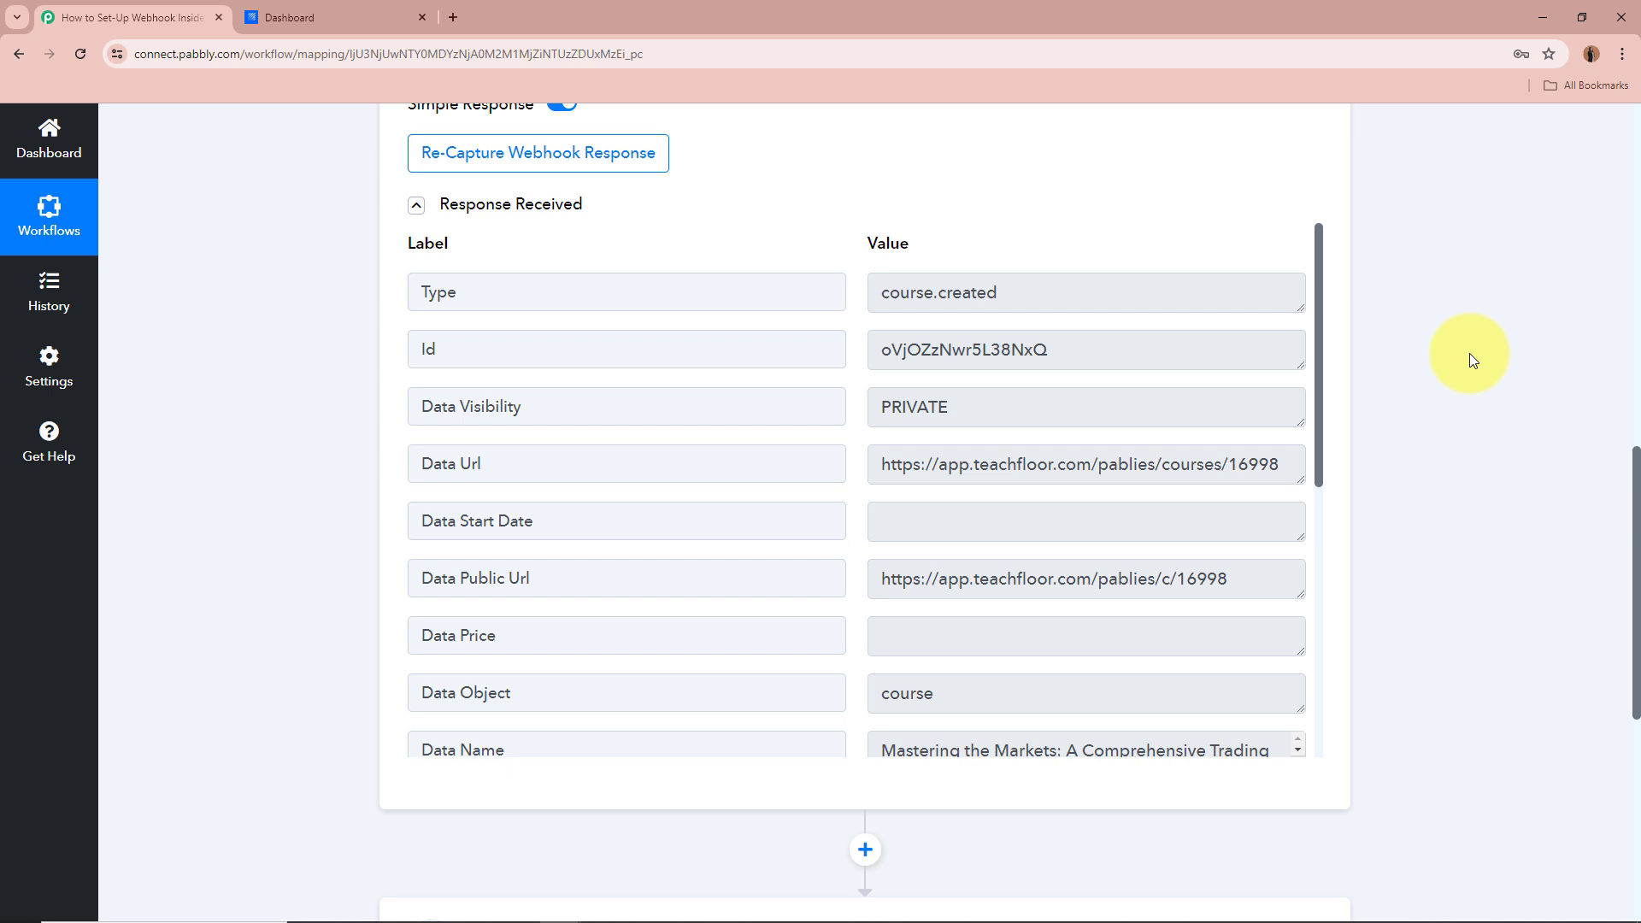
Examine the response's Id, compare its Data Visibility with the course in Teachfloor, and review the Data Url and remaining course fields.
{"action": "left_click_drag", "start_coordinate": [1121, 349], "coordinate": [835, 355]}
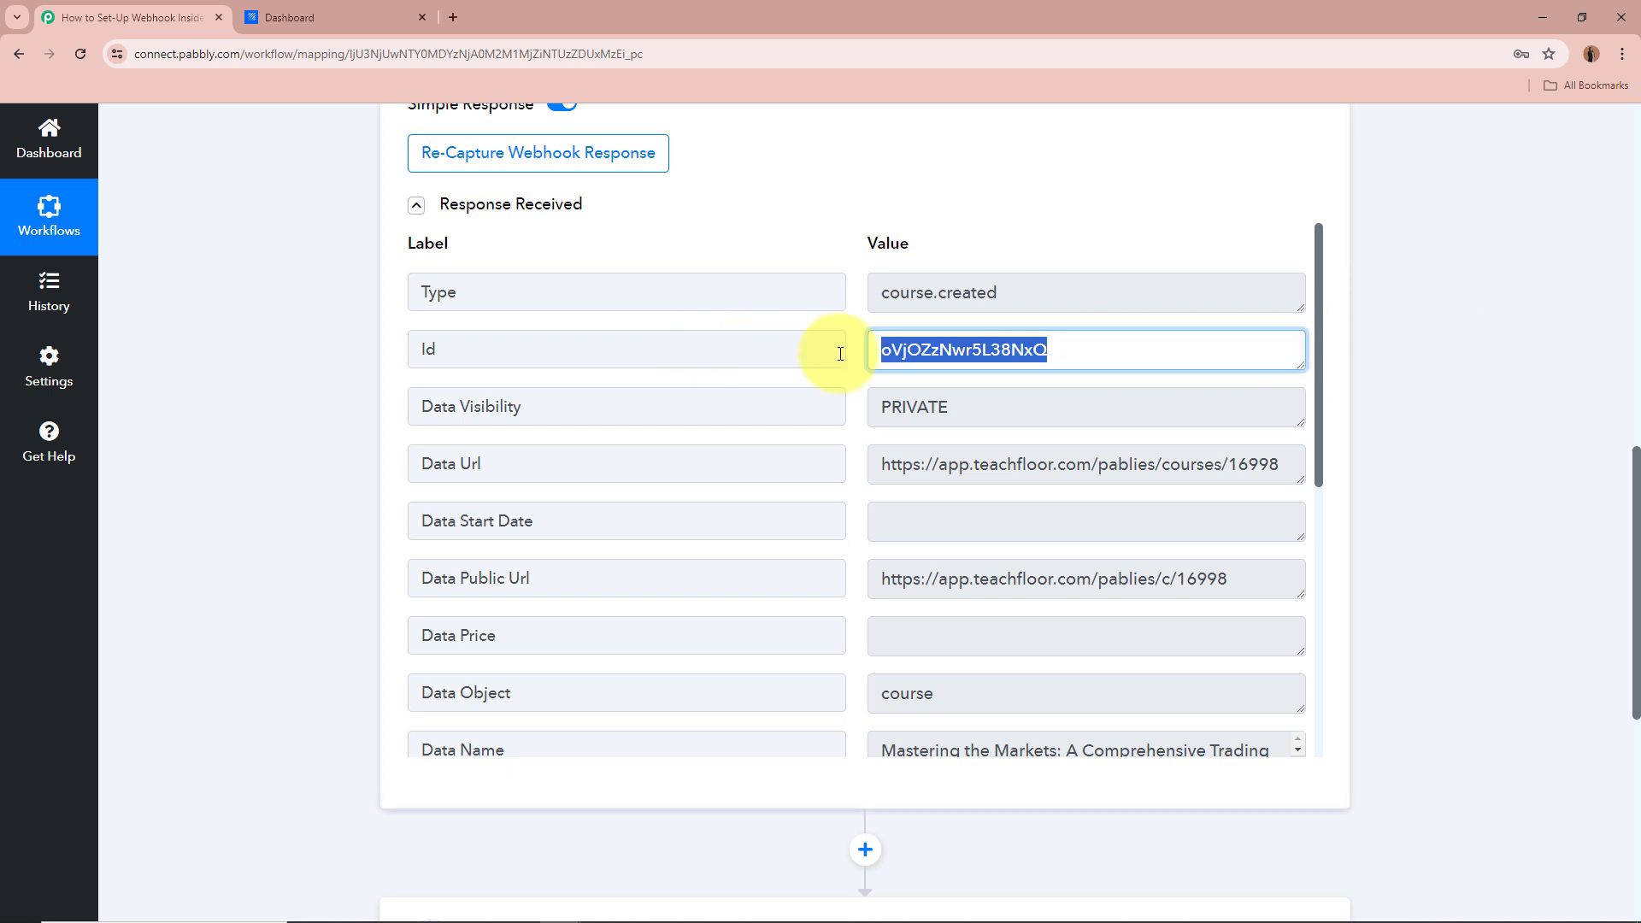
{"action": "left_click", "coordinate": [1067, 356]}
{"action": "left_click_drag", "start_coordinate": [983, 409], "coordinate": [681, 406]}
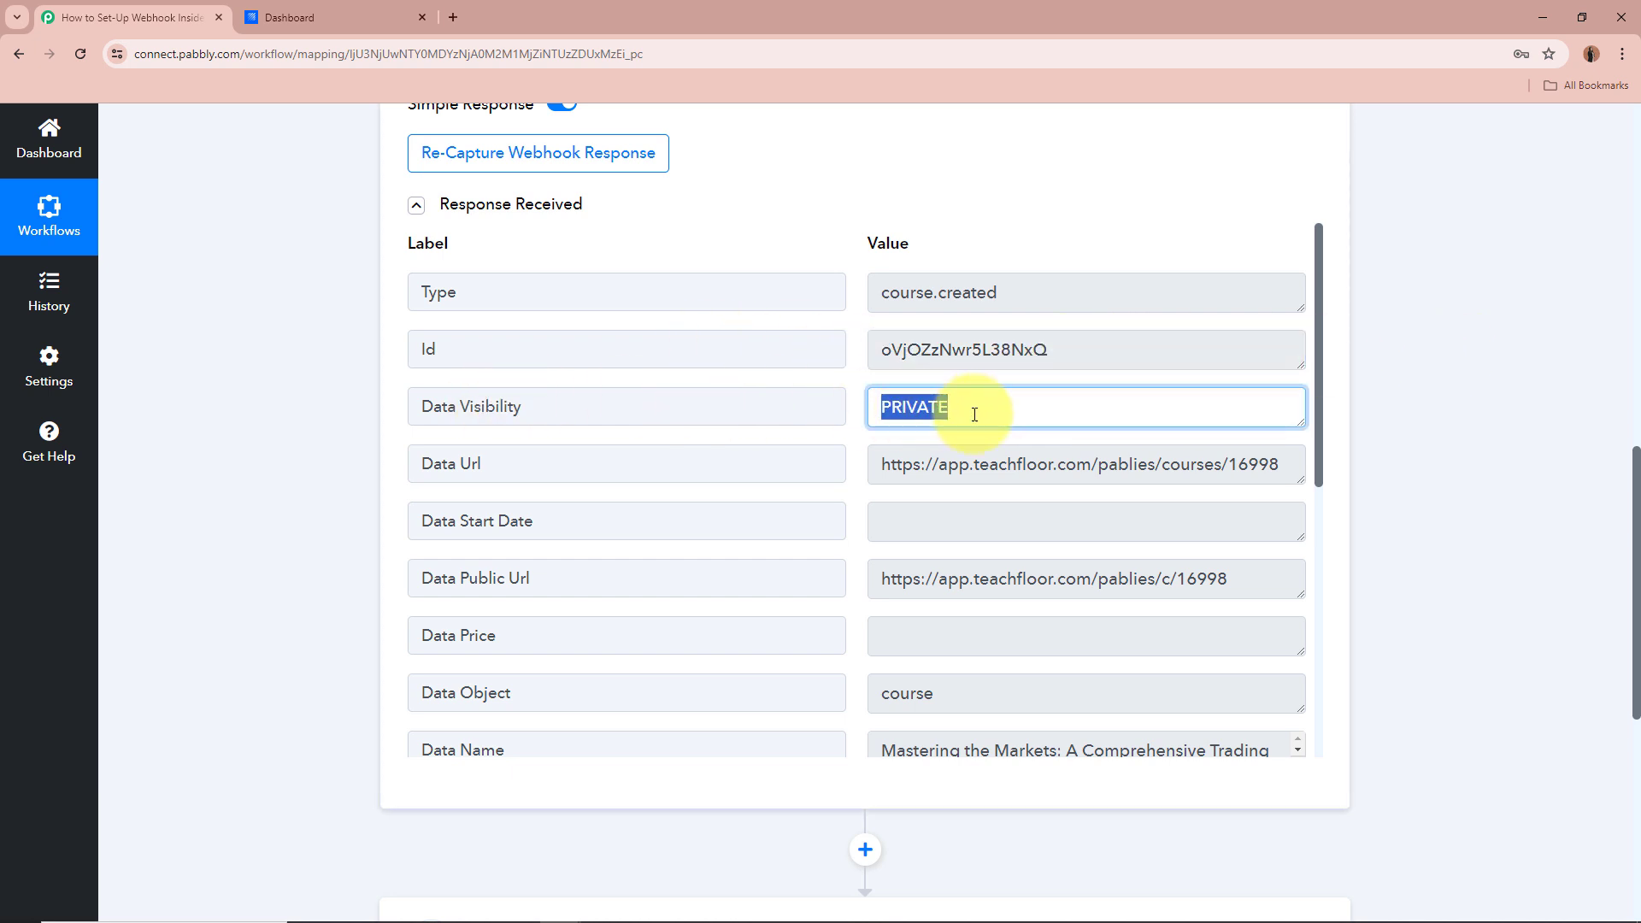
{"action": "left_click", "coordinate": [289, 17]}
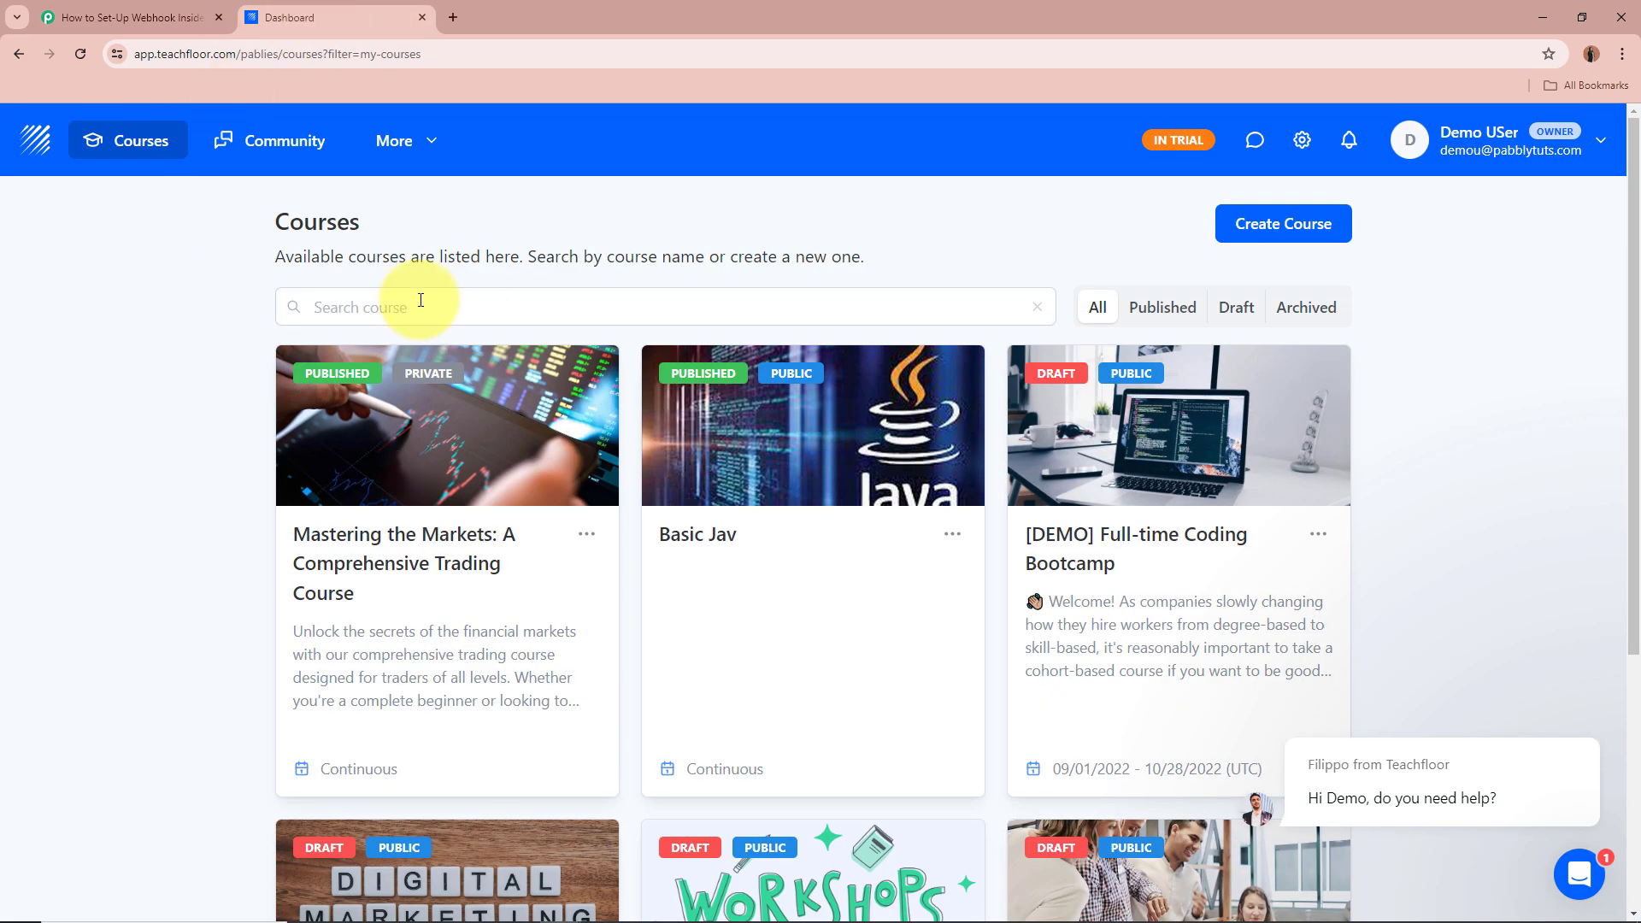
{"action": "left_click", "coordinate": [77, 17]}
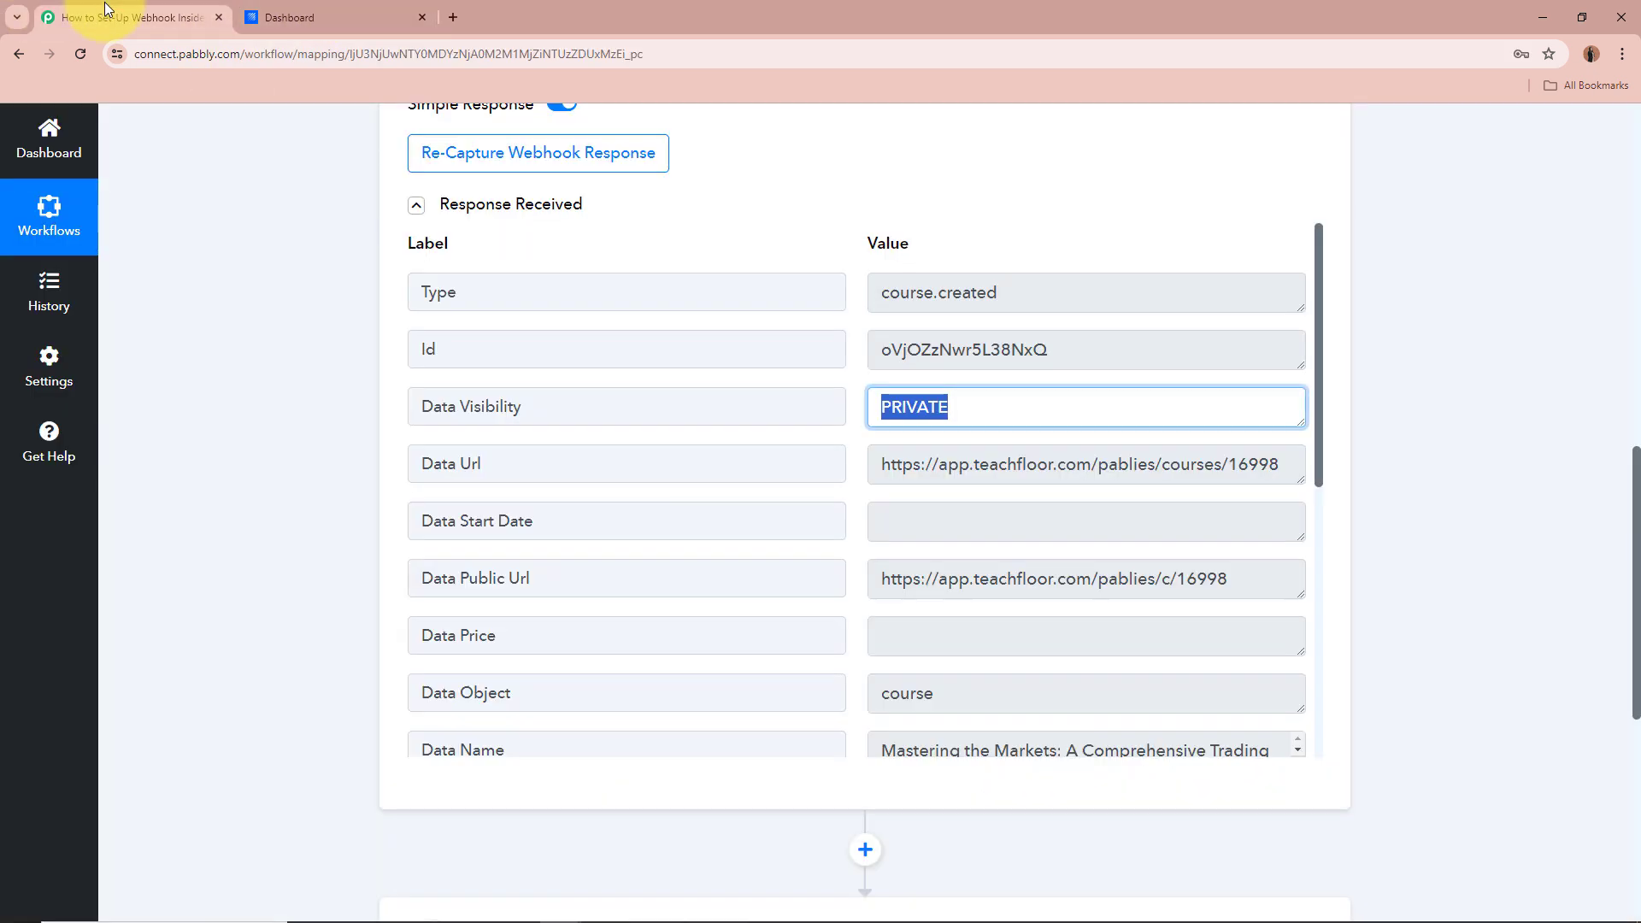
{"action": "left_click", "coordinate": [884, 466]}
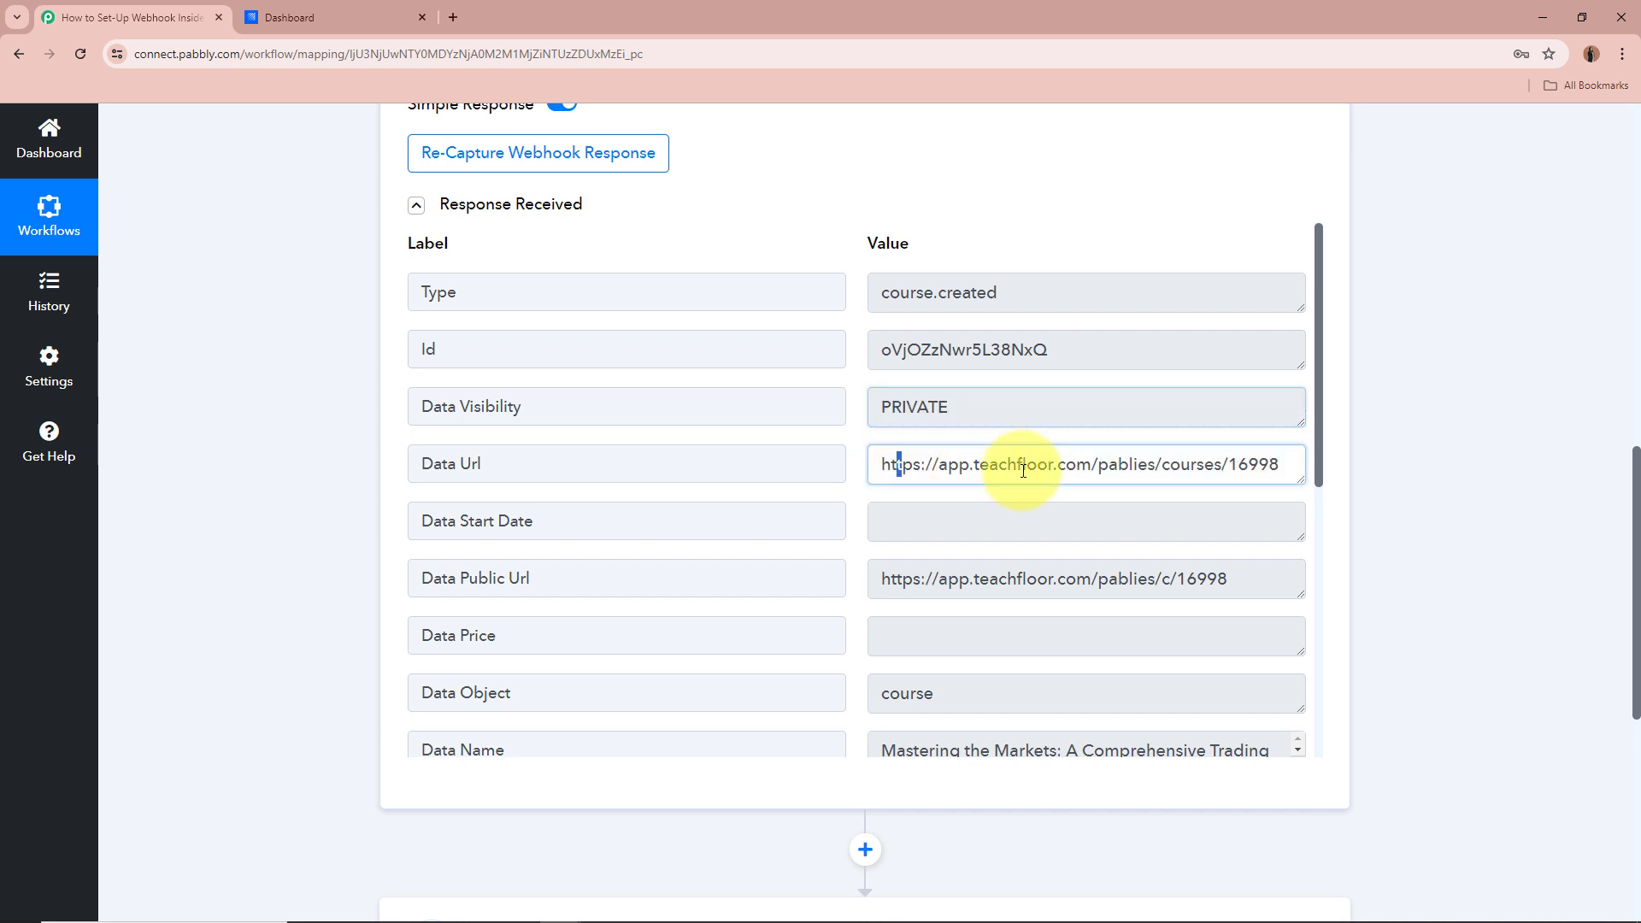
{"action": "scroll", "coordinate": [1176, 465], "scroll_direction": "down", "scroll_amount": 3}
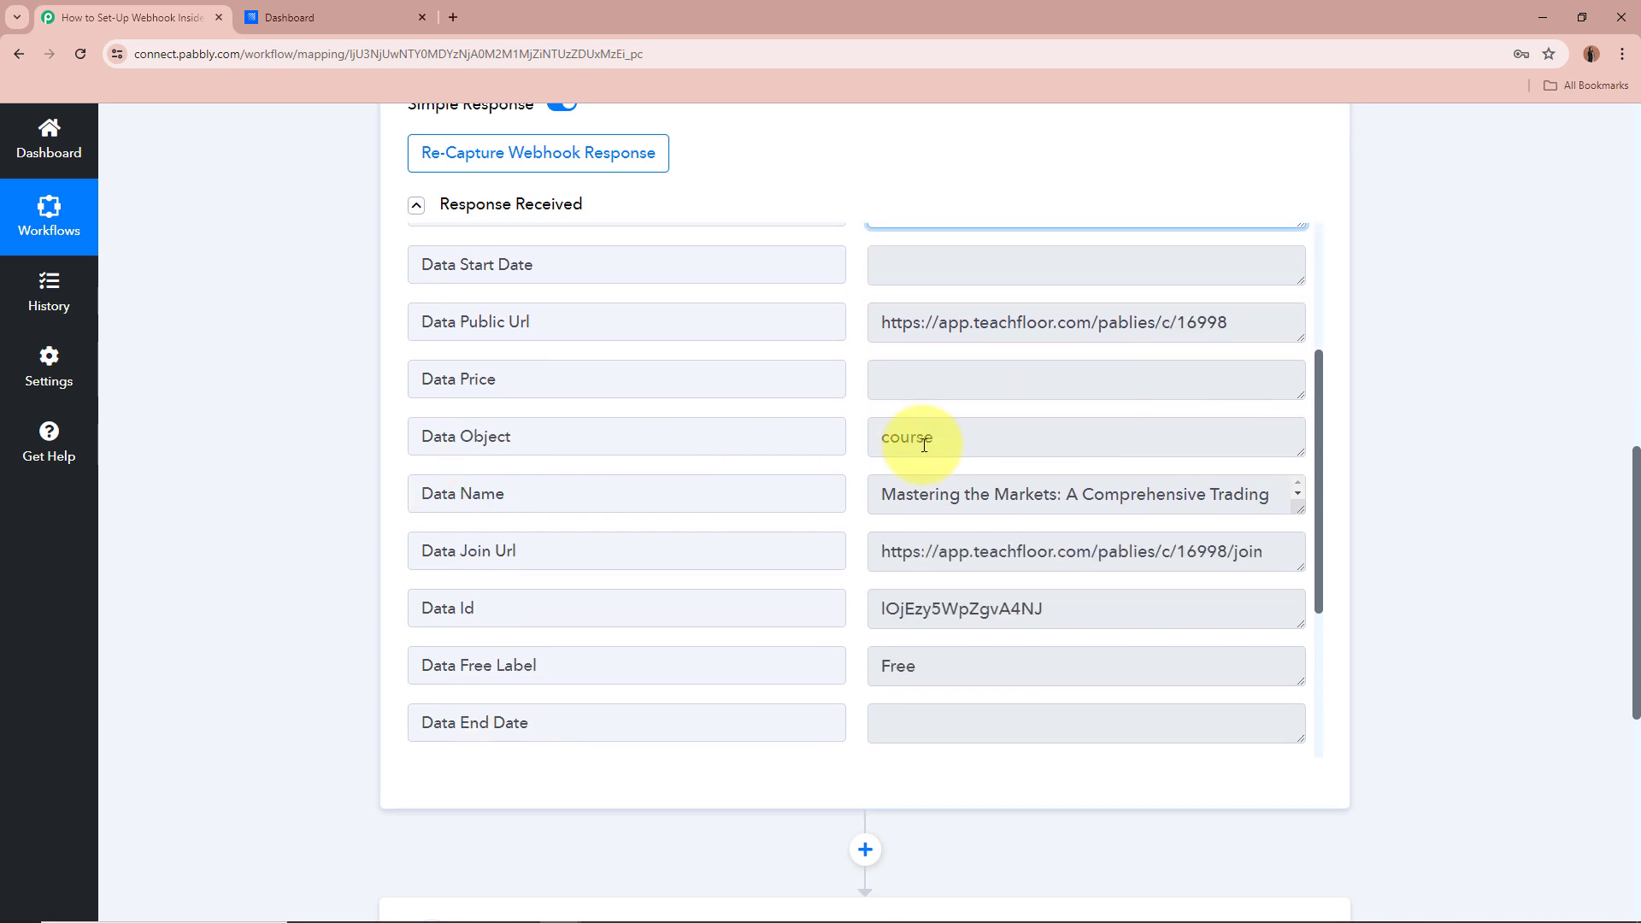
Examine the response's Data Object and full Data Name, compare the name with the course in Teachfloor, and return to Pabbly Connect.
{"action": "double_click", "coordinate": [918, 437]}
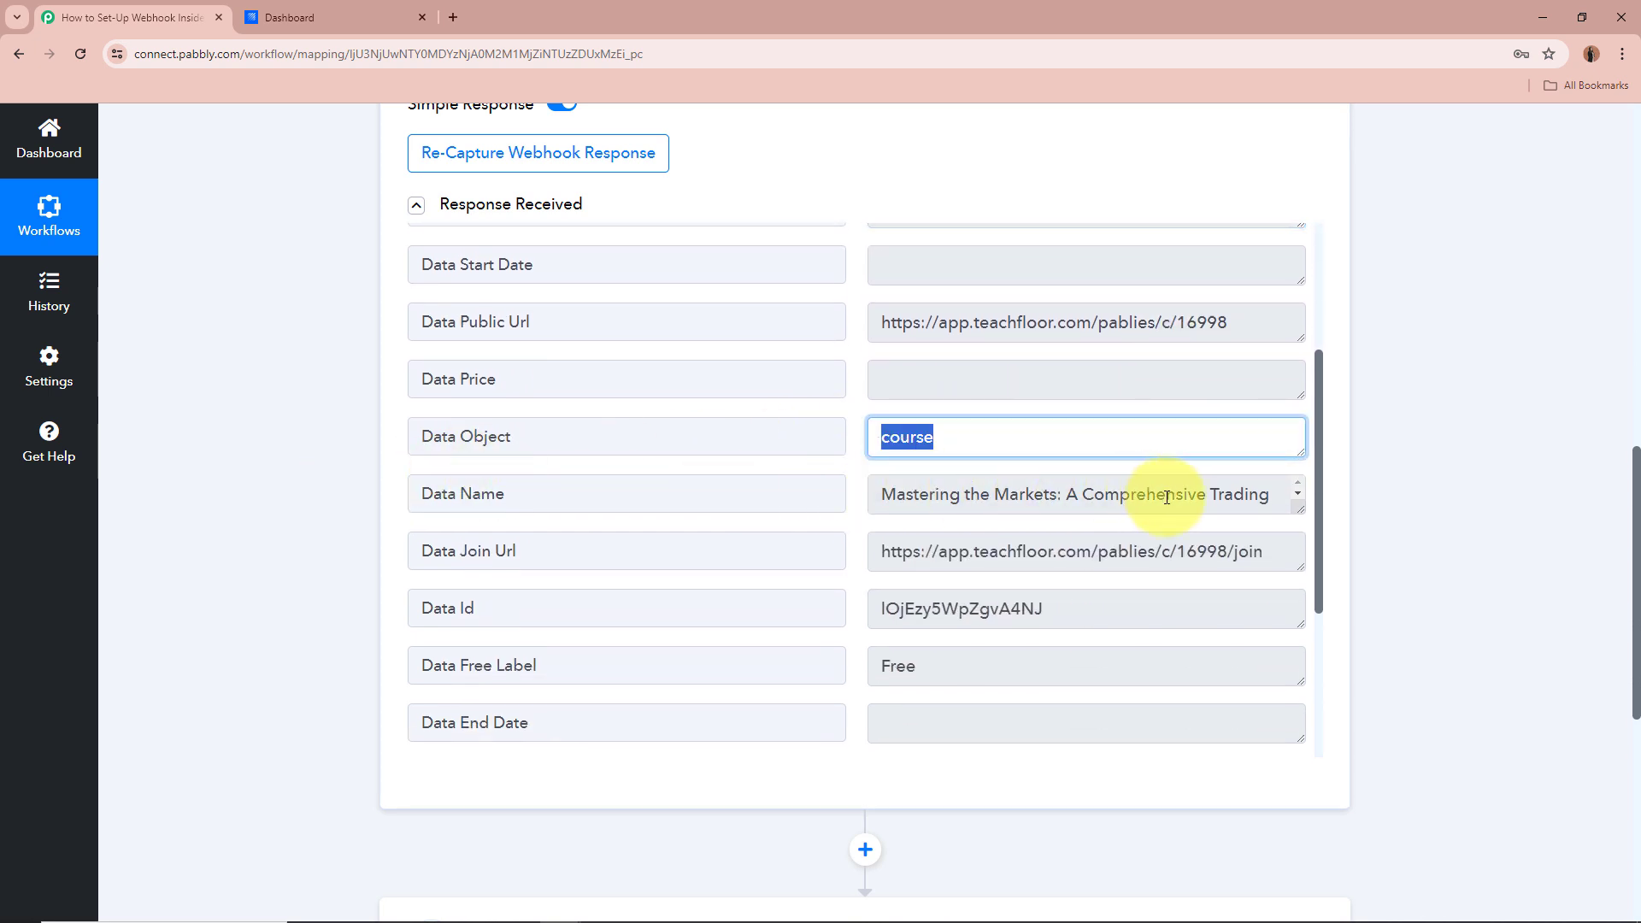
{"action": "left_click_drag", "start_coordinate": [1296, 509], "coordinate": [1295, 555]}
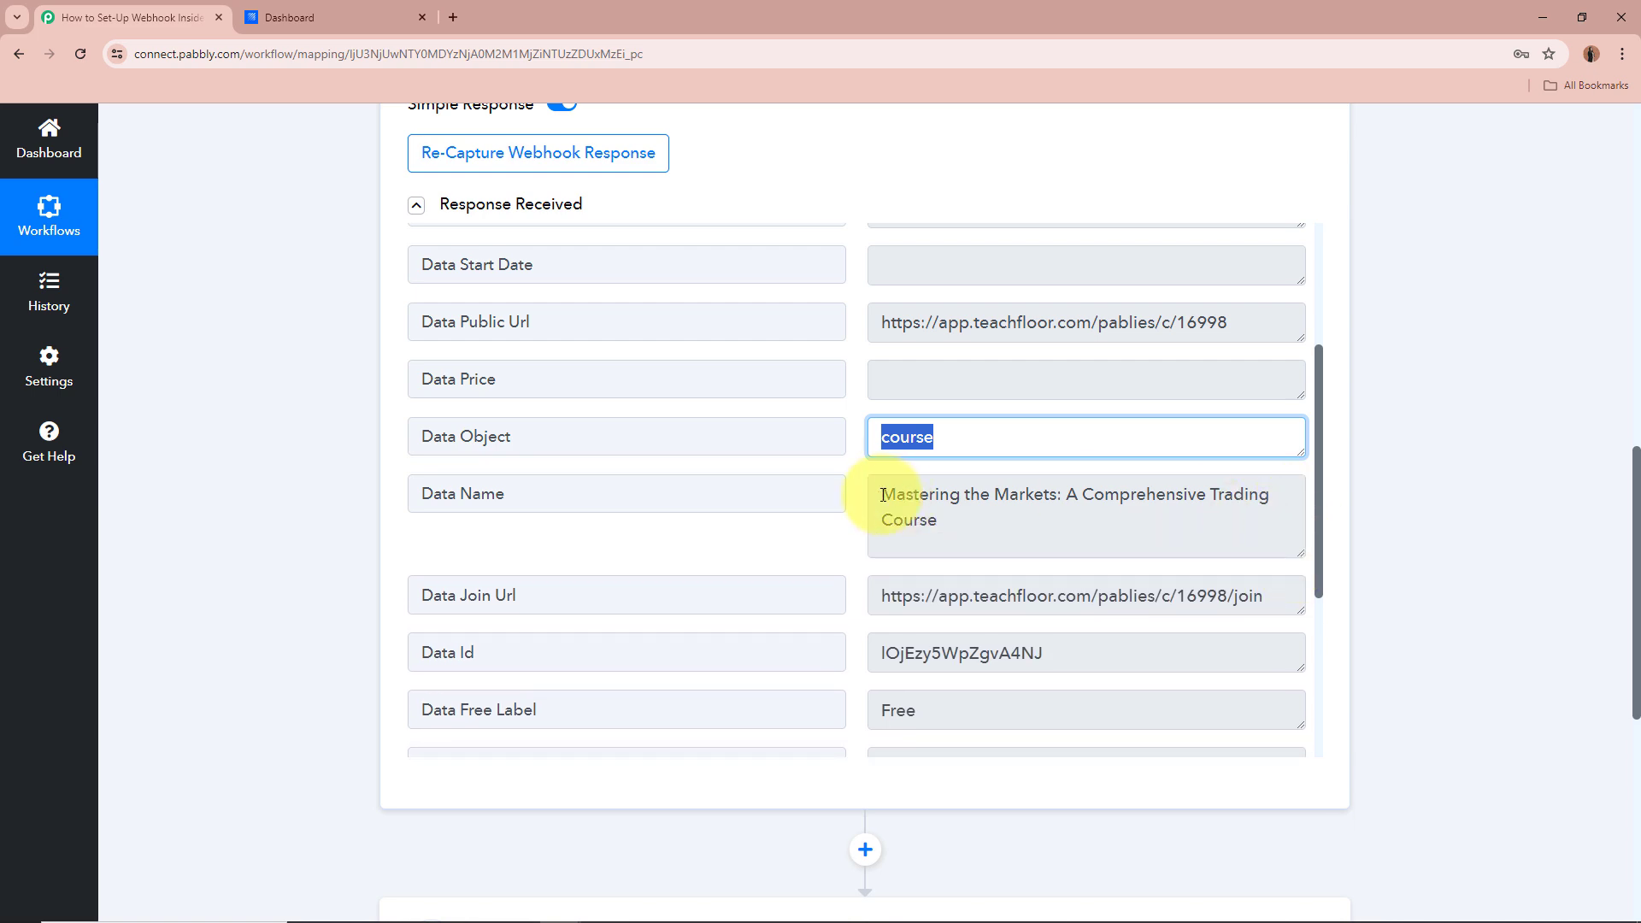
{"action": "left_click_drag", "start_coordinate": [882, 494], "coordinate": [1205, 494]}
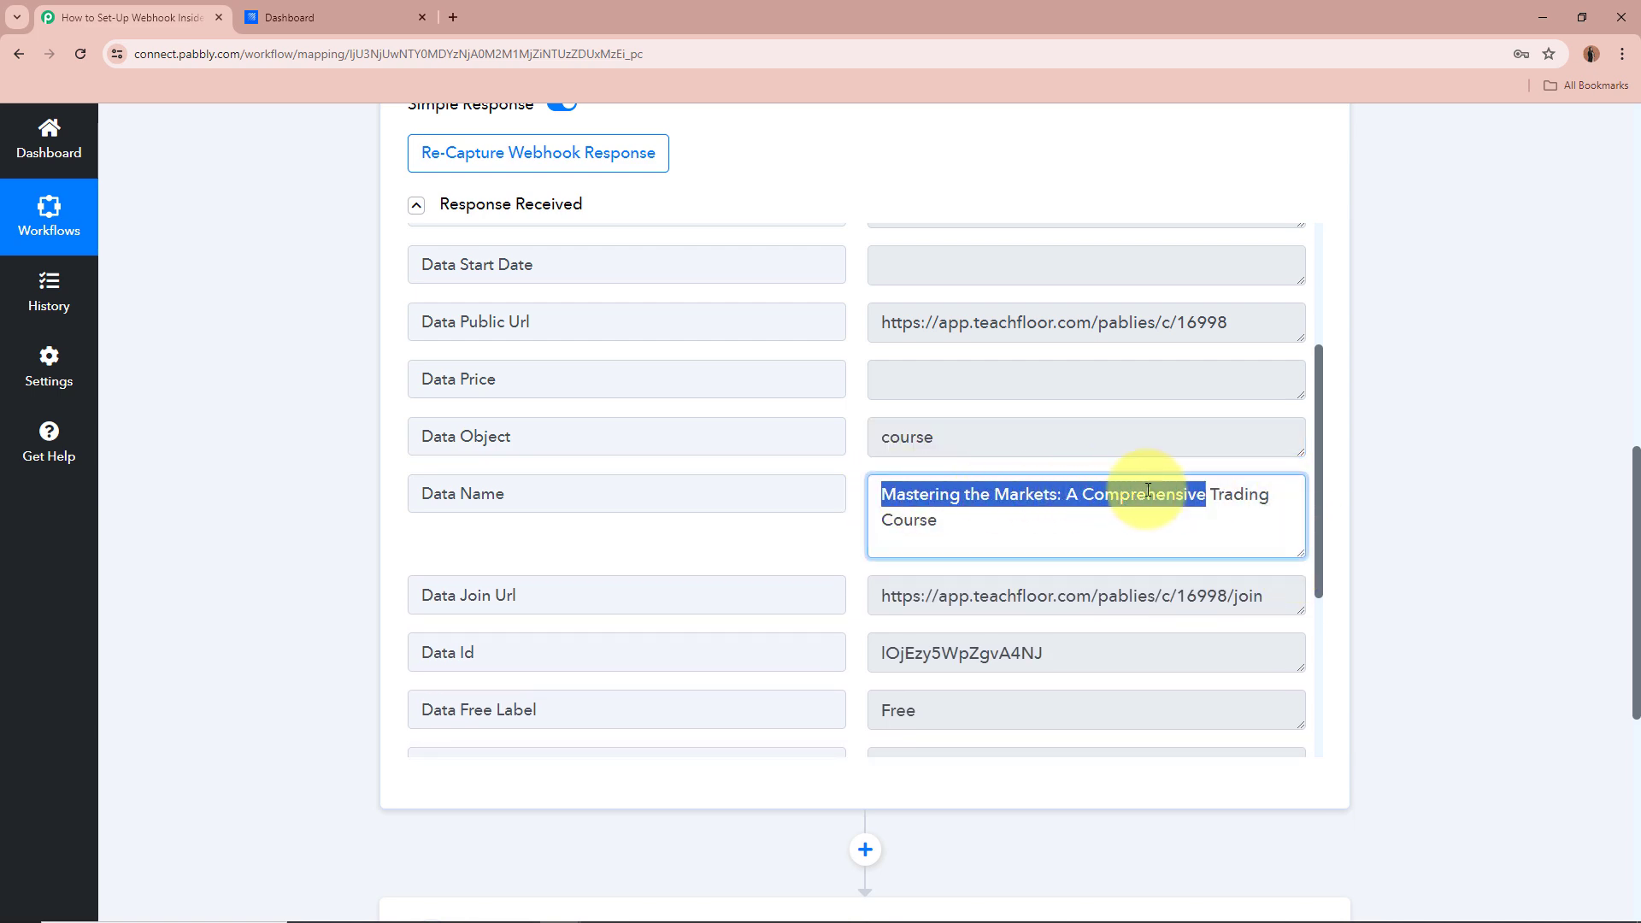
{"action": "left_click", "coordinate": [290, 17]}
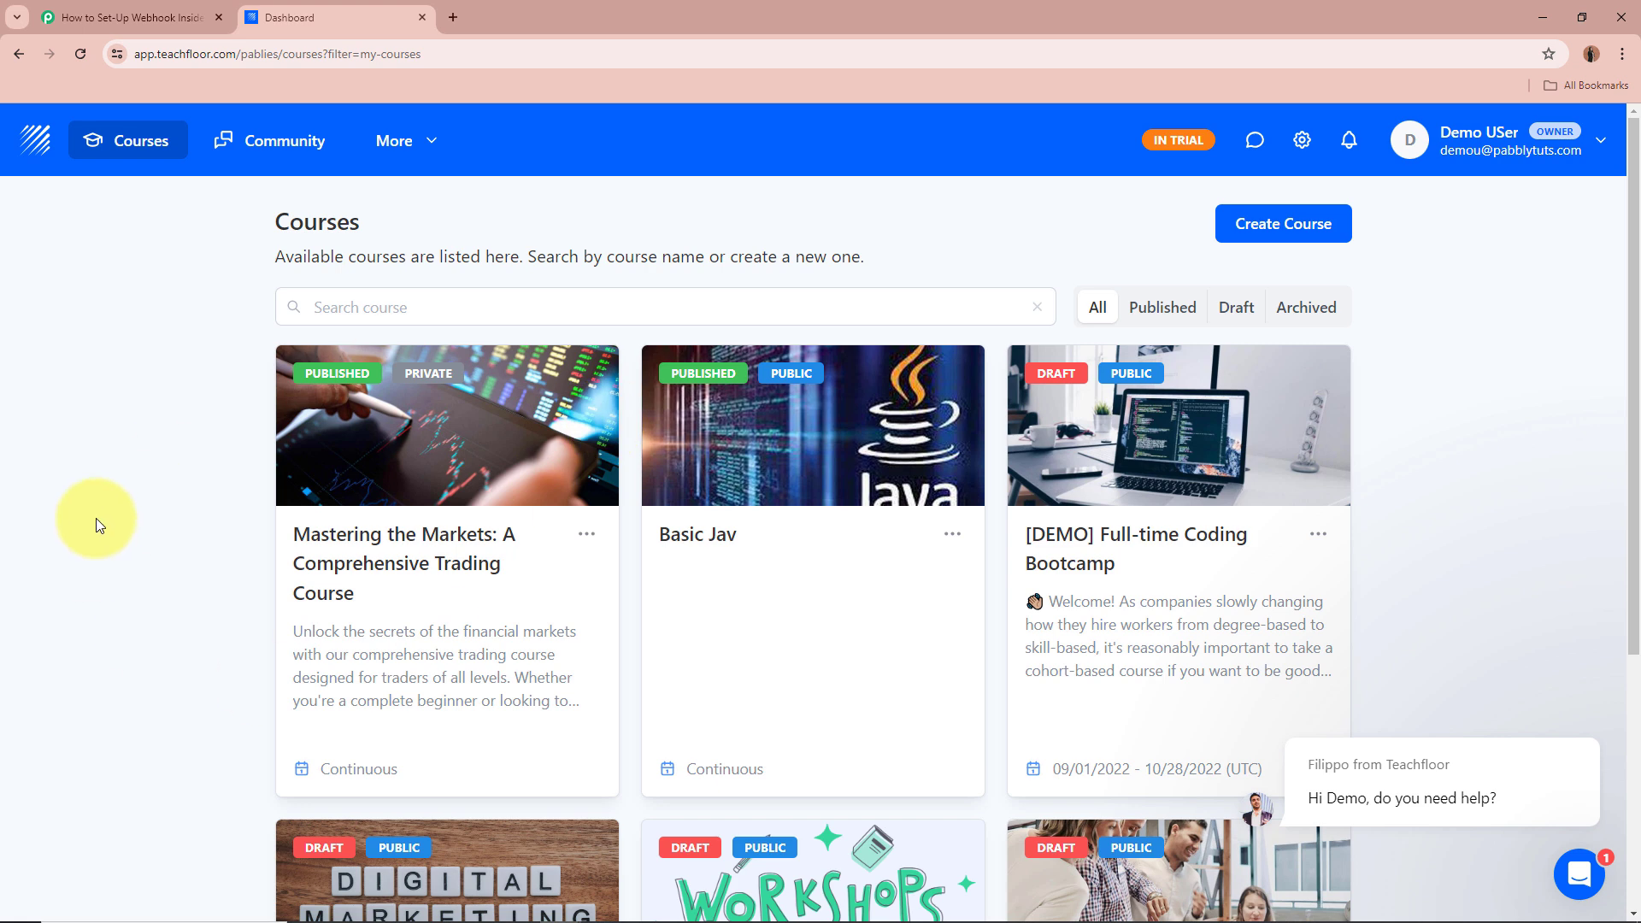
{"action": "left_click", "coordinate": [162, 17]}
Review the remaining webhook response fields, from Data Join Url through Data Availability and Created At.
{"action": "scroll", "coordinate": [937, 605], "scroll_direction": "down", "scroll_amount": 4}
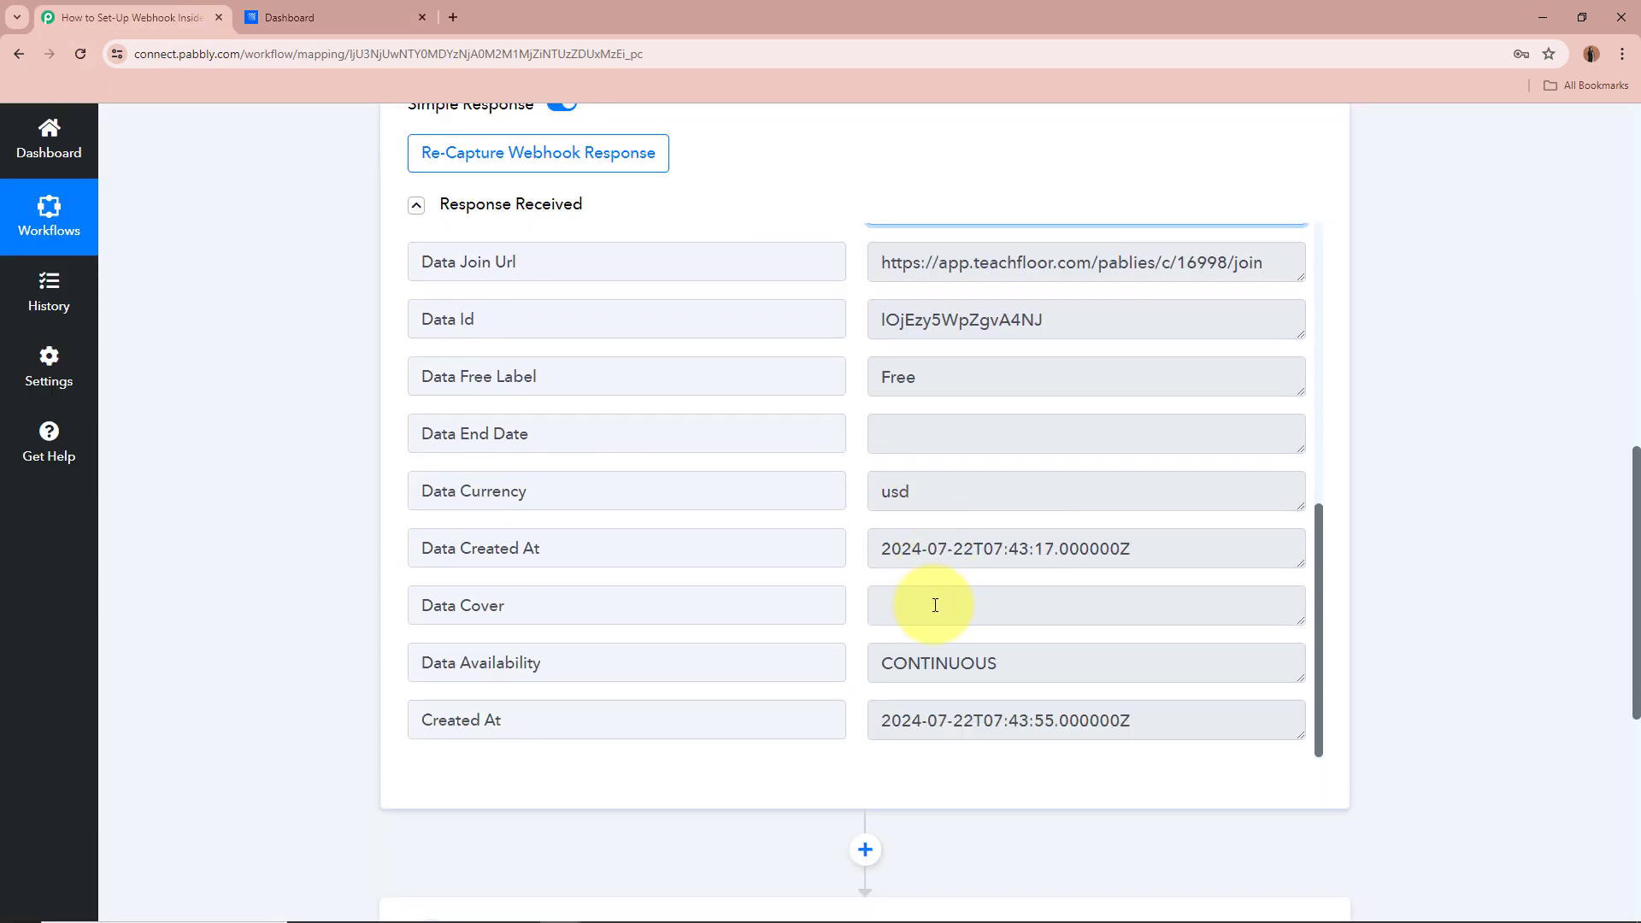
{"action": "scroll", "coordinate": [940, 605], "scroll_direction": "up", "scroll_amount": 7}
{"action": "scroll", "coordinate": [936, 605], "scroll_direction": "down", "scroll_amount": 3}
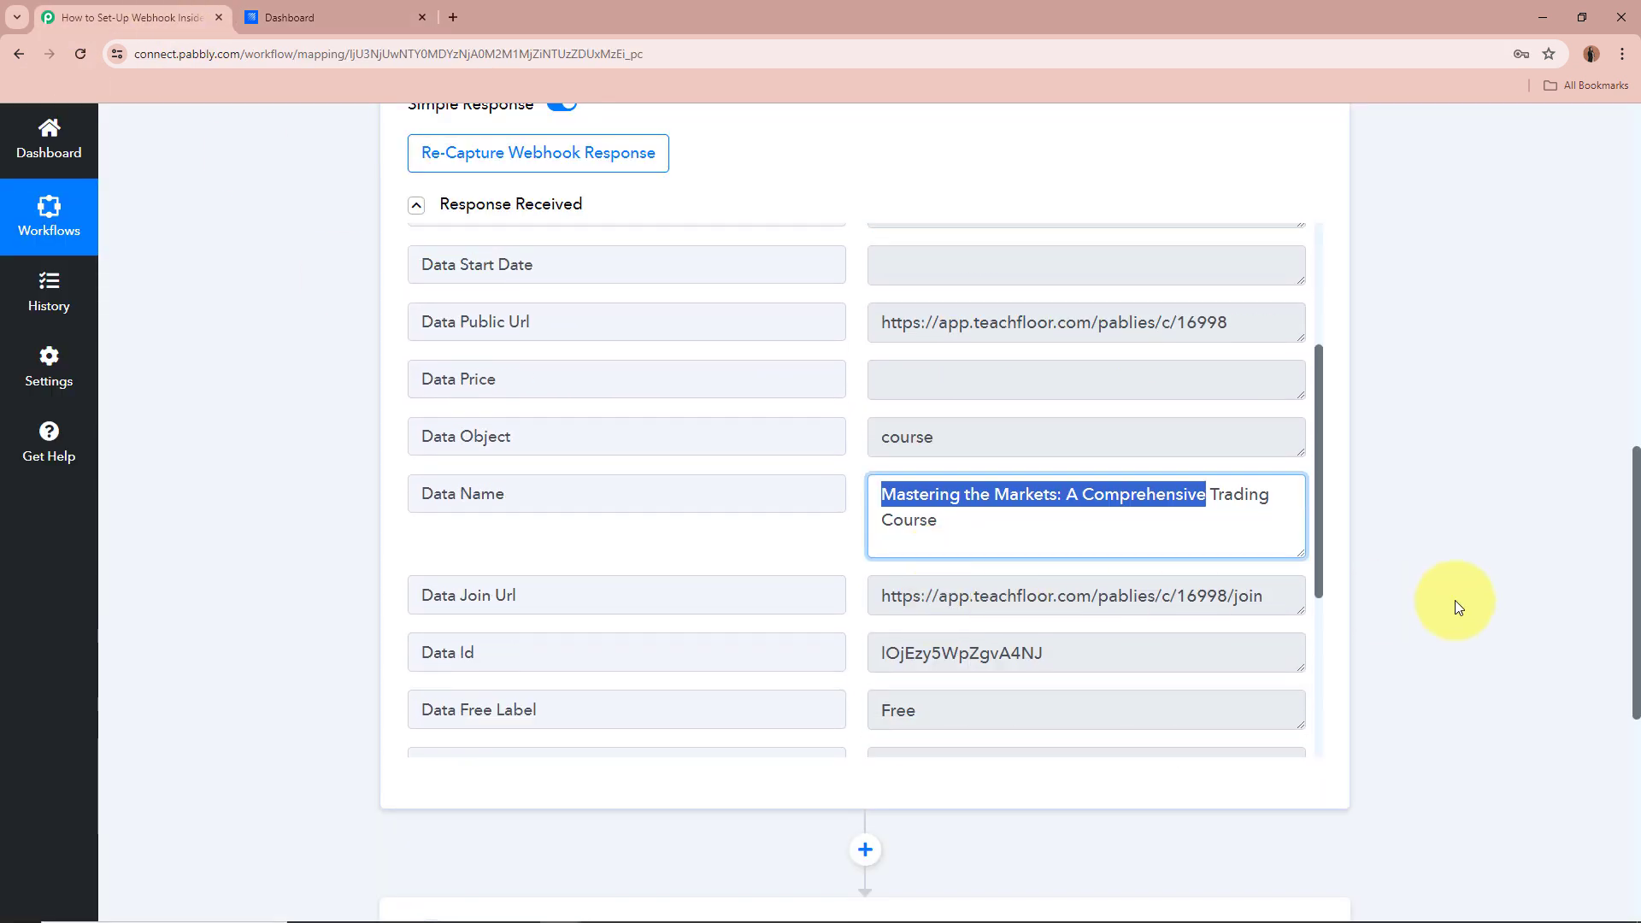
{"action": "left_click", "coordinate": [1455, 600]}
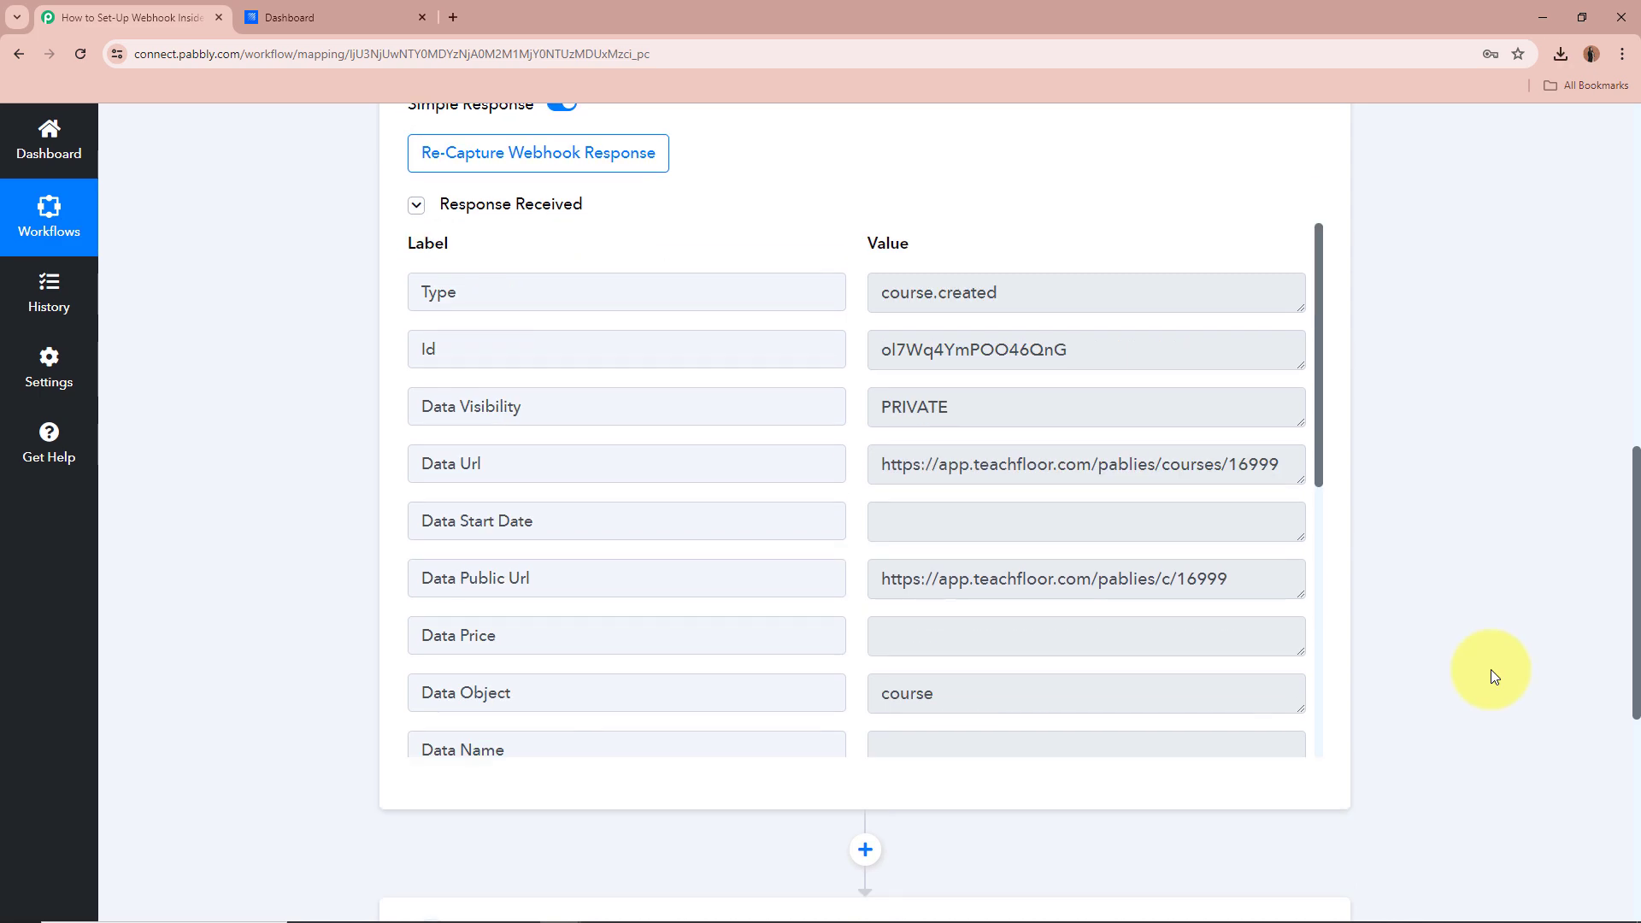
Review the workflow's Teachfloor trigger setup, from its app, event and webhook URL to the captured response.
{"action": "scroll", "coordinate": [1490, 669], "scroll_direction": "up", "scroll_amount": 4}
{"action": "scroll", "coordinate": [1491, 670], "scroll_direction": "up", "scroll_amount": 8}
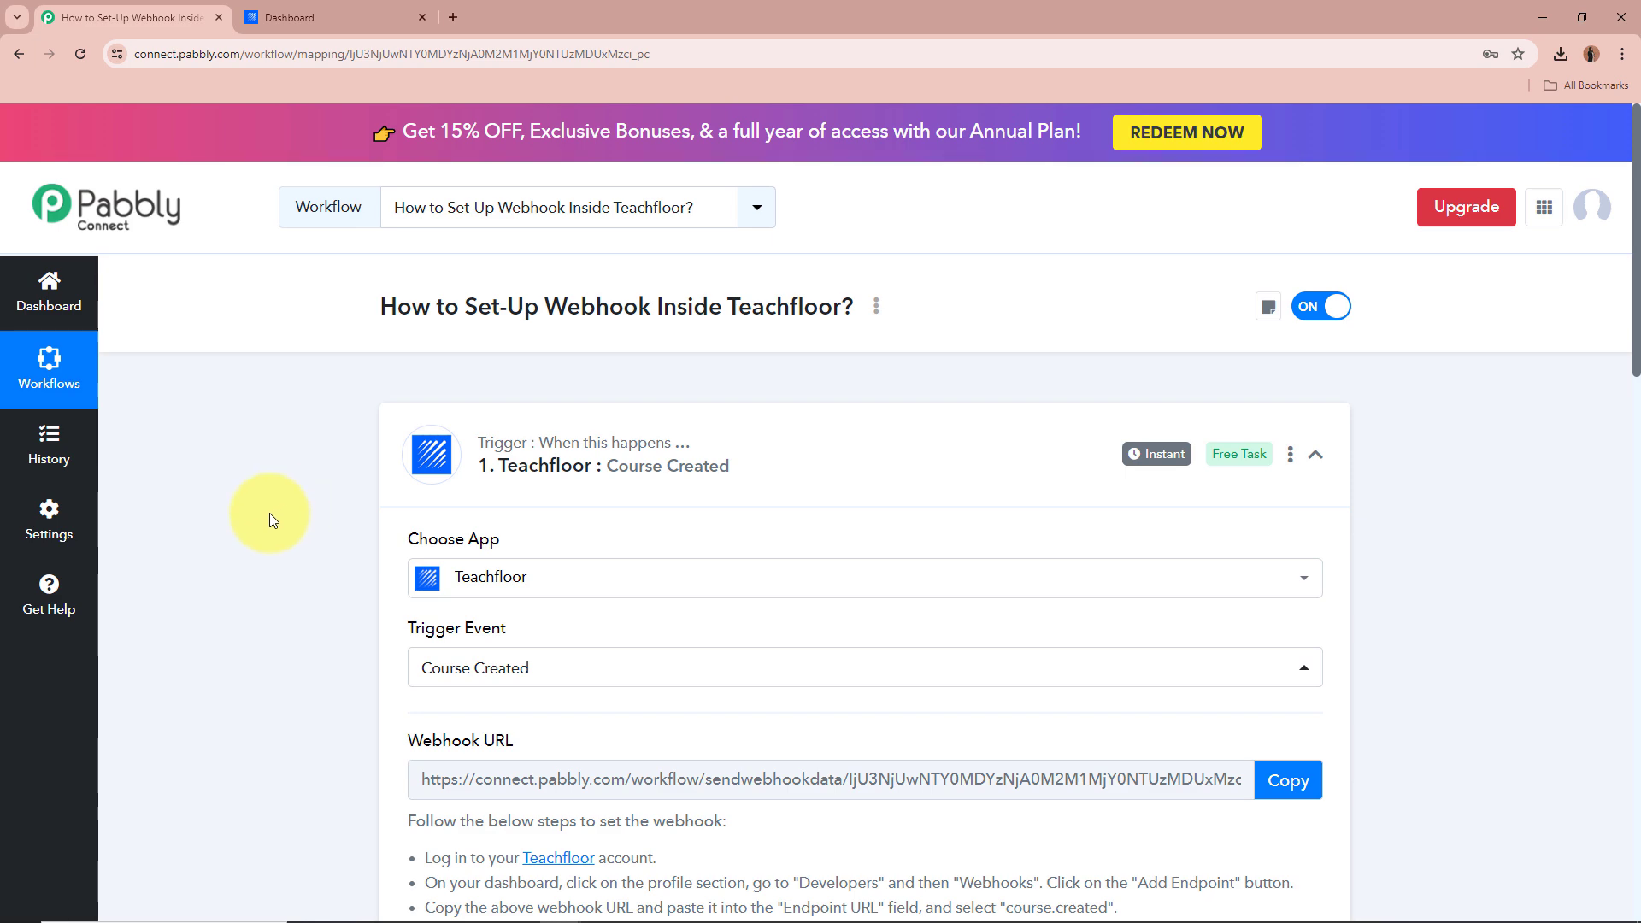
{"action": "scroll", "coordinate": [269, 512], "scroll_direction": "down", "scroll_amount": 10}
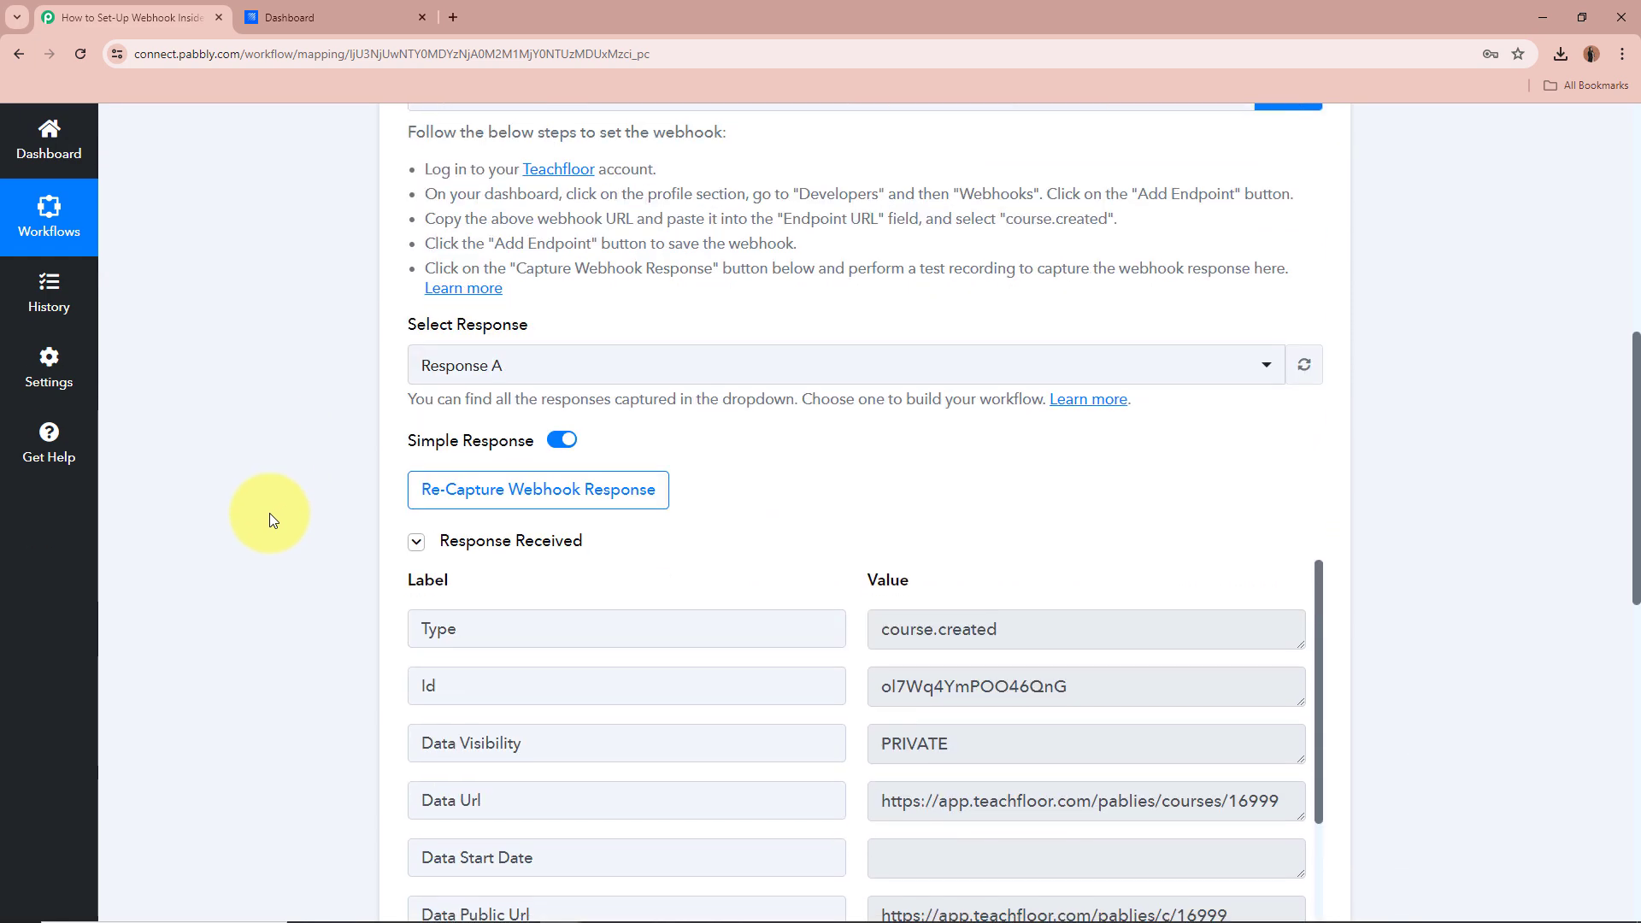
{"action": "scroll", "coordinate": [269, 512], "scroll_direction": "up", "scroll_amount": 10}
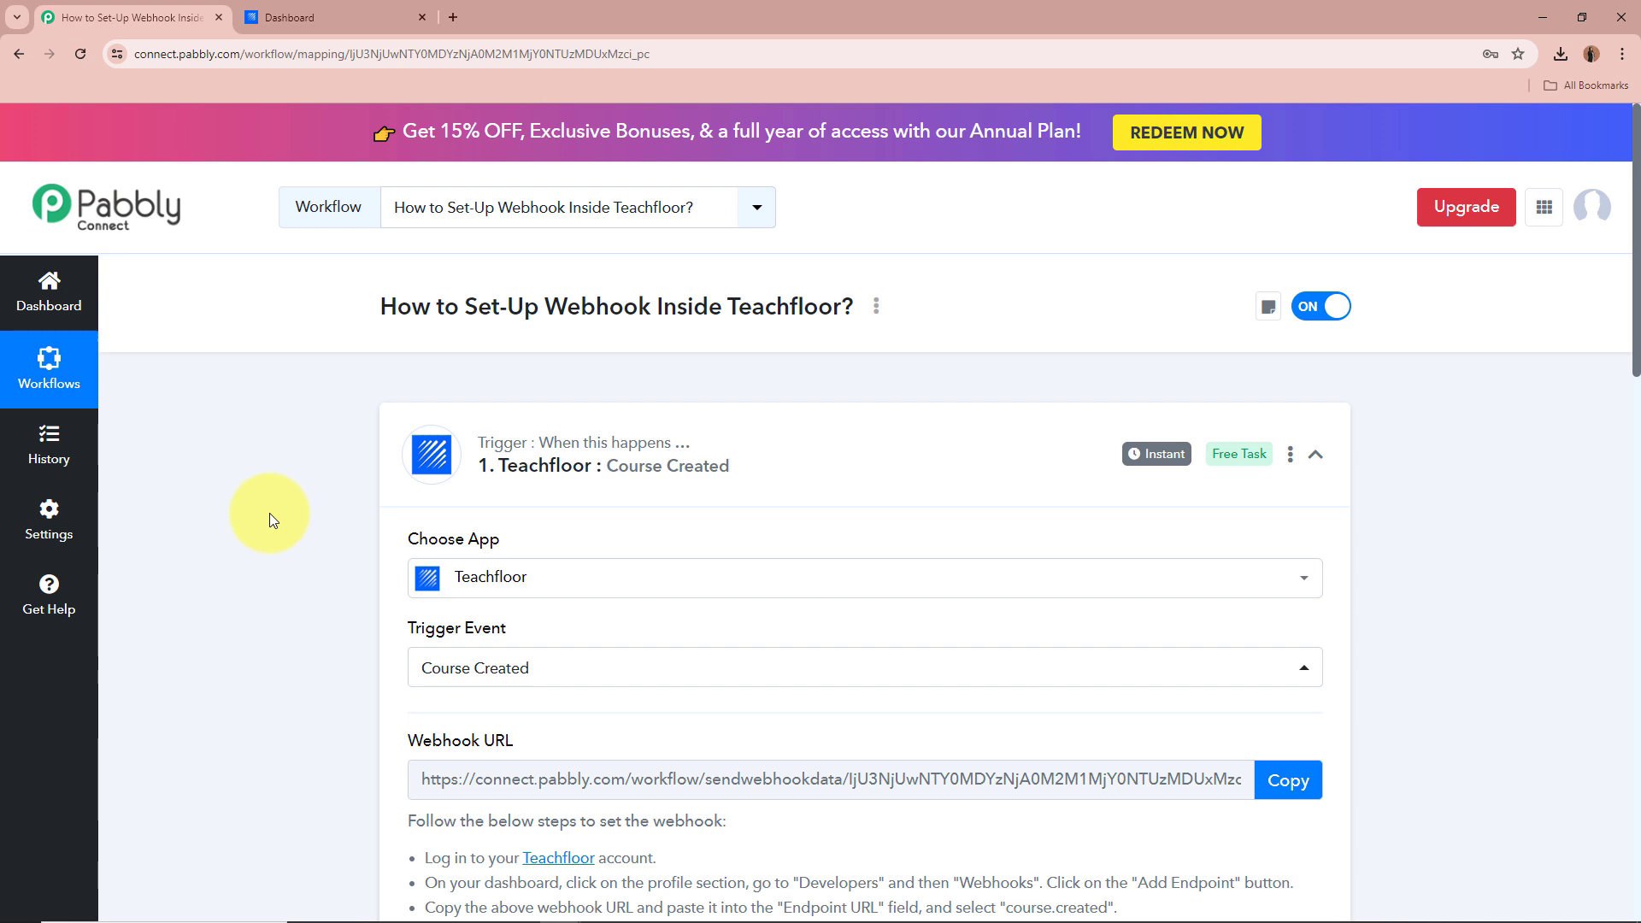
Collapse the Teachfloor trigger, then look over the applications offered for the action step and collapse it again.
{"action": "left_click", "coordinate": [853, 469]}
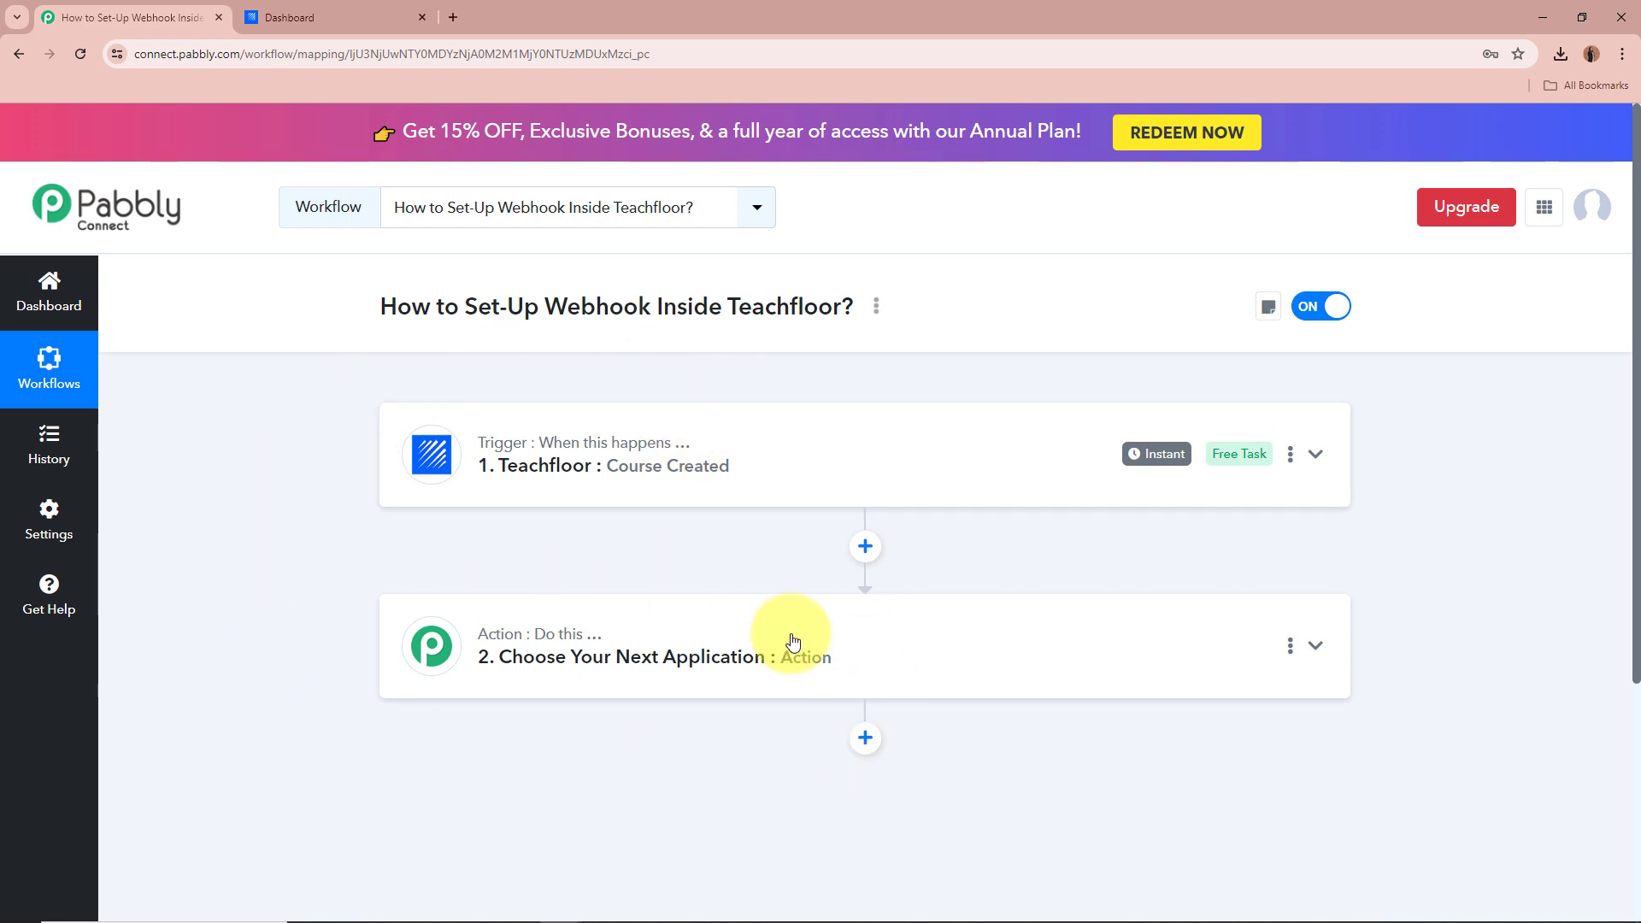
{"action": "left_click", "coordinate": [1316, 646]}
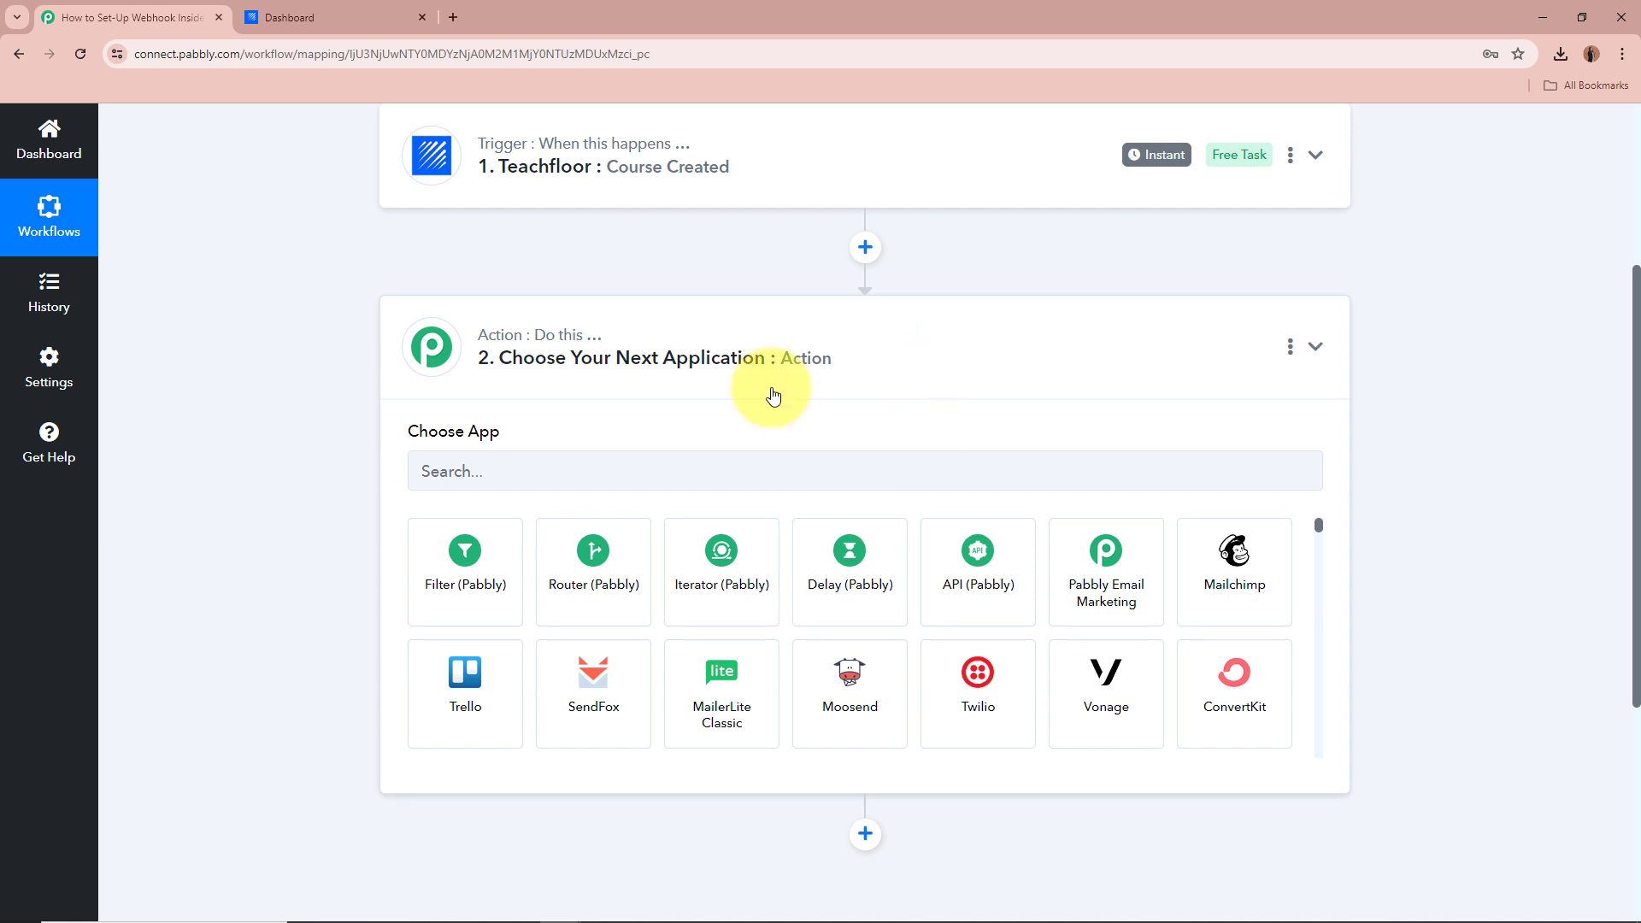
{"action": "left_click", "coordinate": [762, 392]}
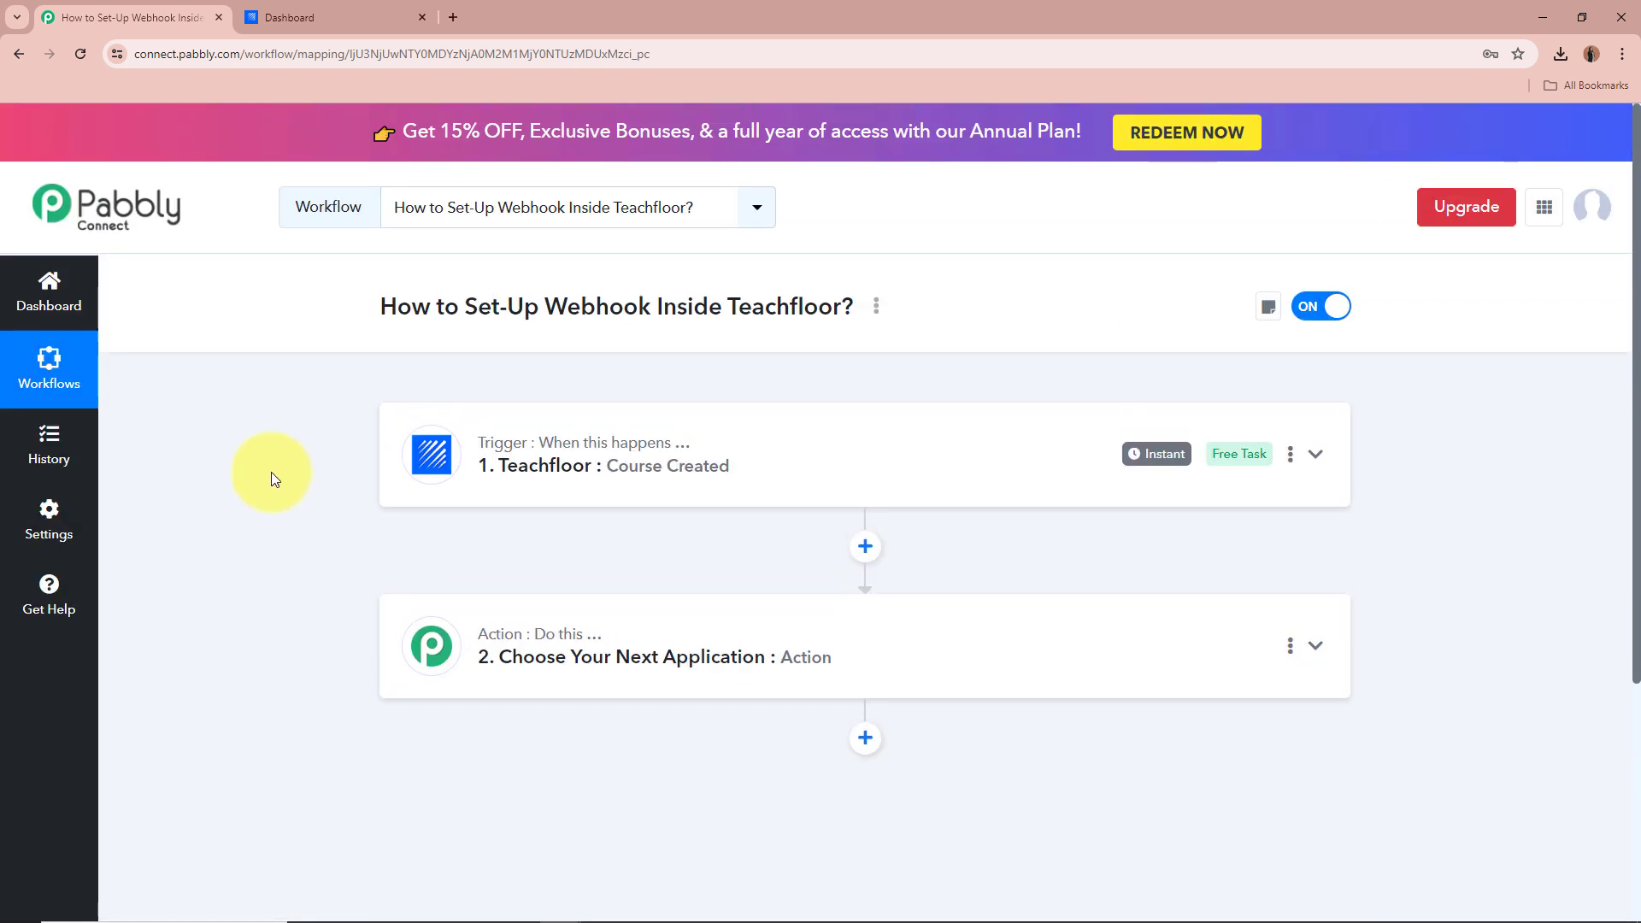